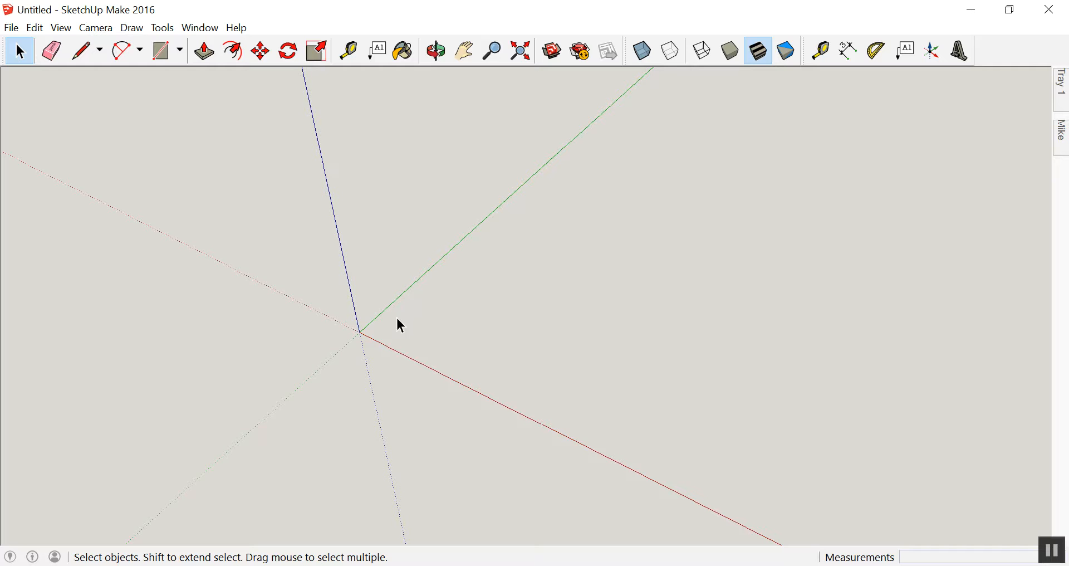
# Step: Draw a 3 by 3 inch square on the ground plane with one corner at the origin
pyautogui.press('z')
pyautogui.scroll(4, 400, 345)
pyautogui.scroll(2, 226, 343)
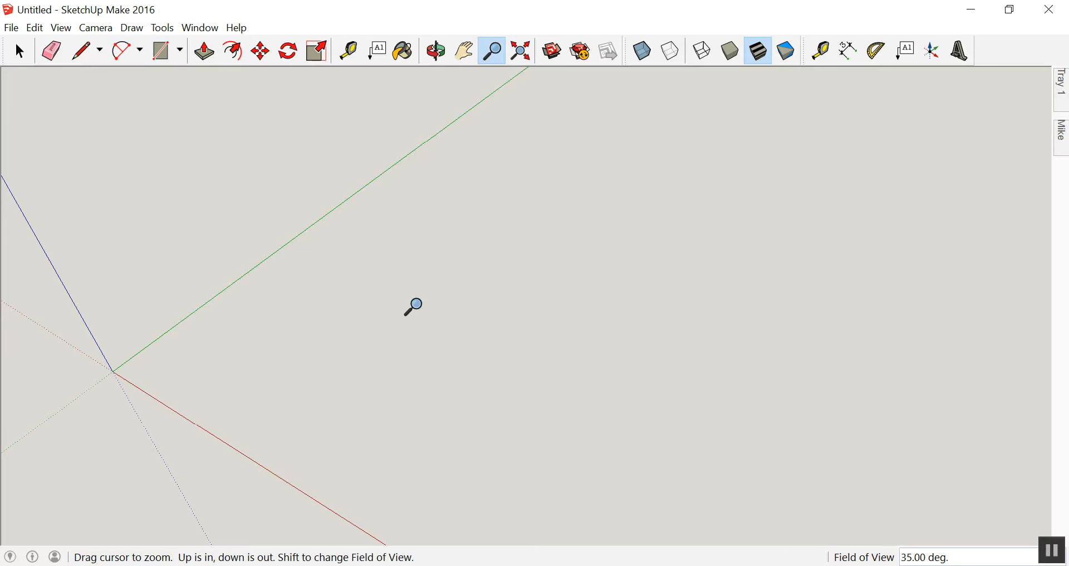
pyautogui.press('r')
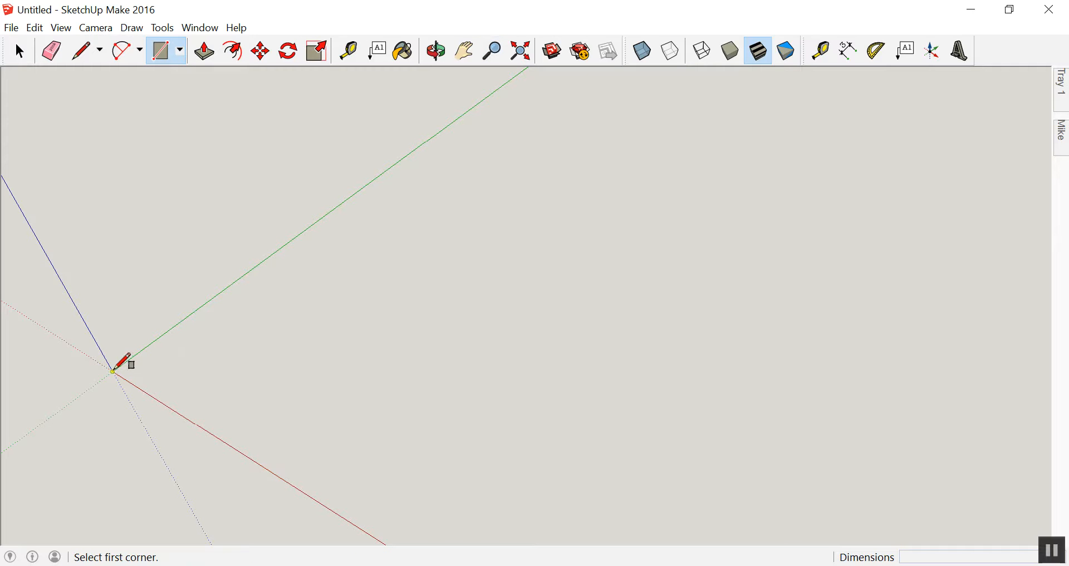
pyautogui.click(114, 371)
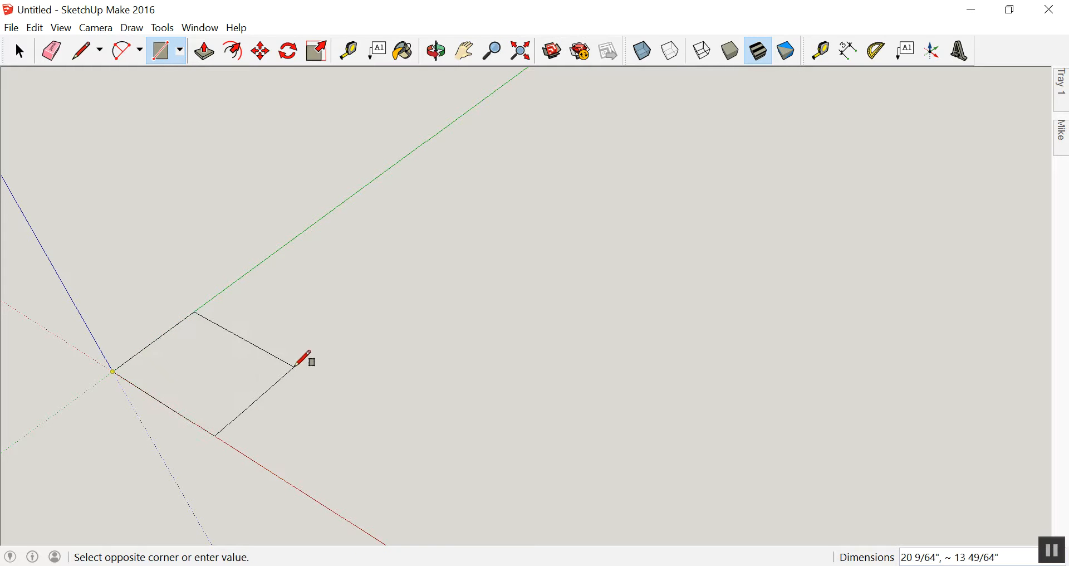
pyautogui.click(295, 366)
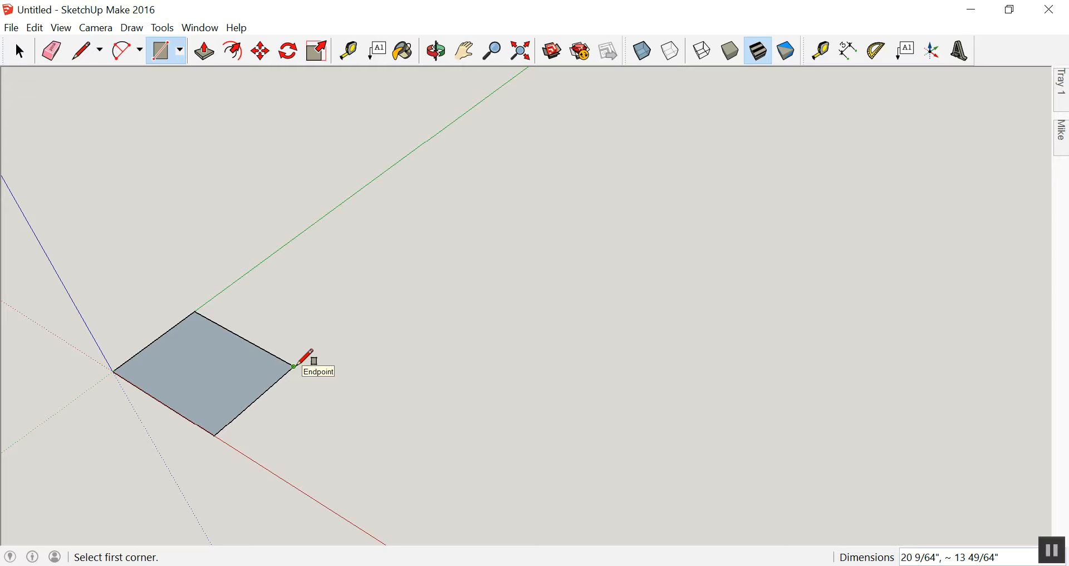
pyautogui.write('3,')
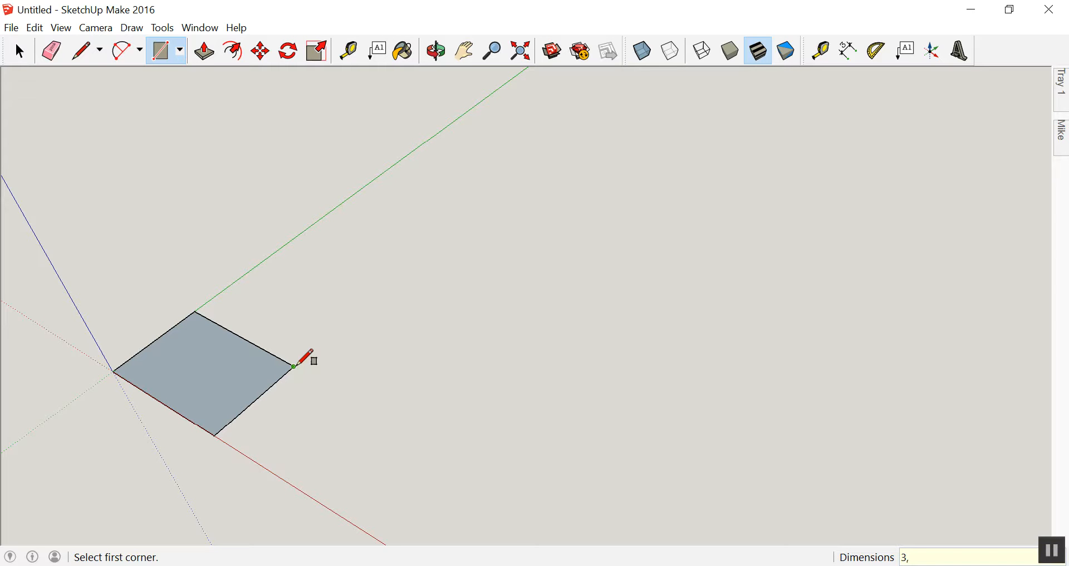
pyautogui.write('3')
pyautogui.press('Return')
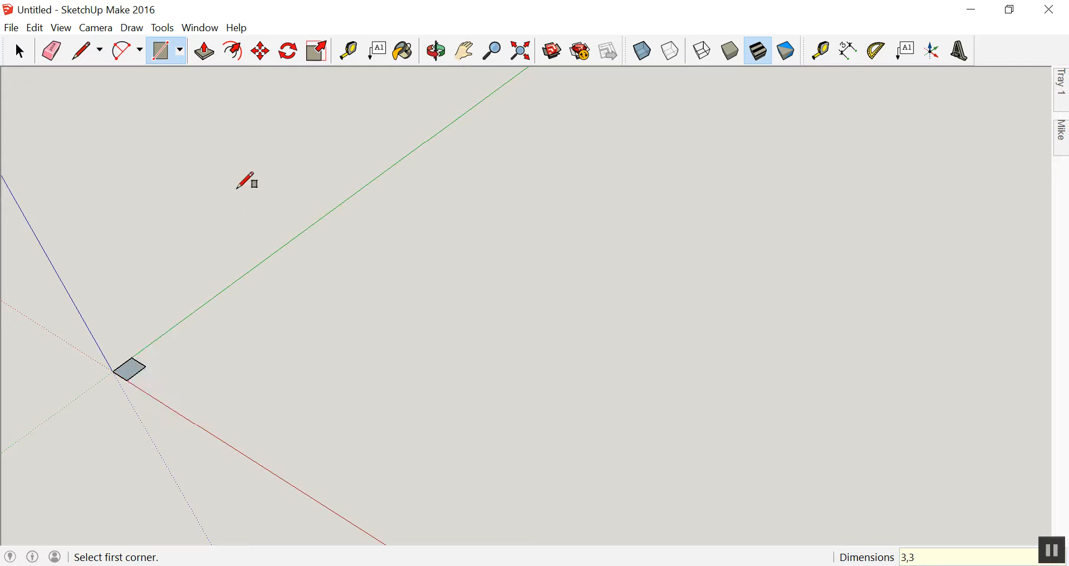
# Step: Turn the whole square, face and edges, into a component named Leg
pyautogui.press('space')
pyautogui.moveTo(79, 318); pyautogui.dragTo(180, 419)
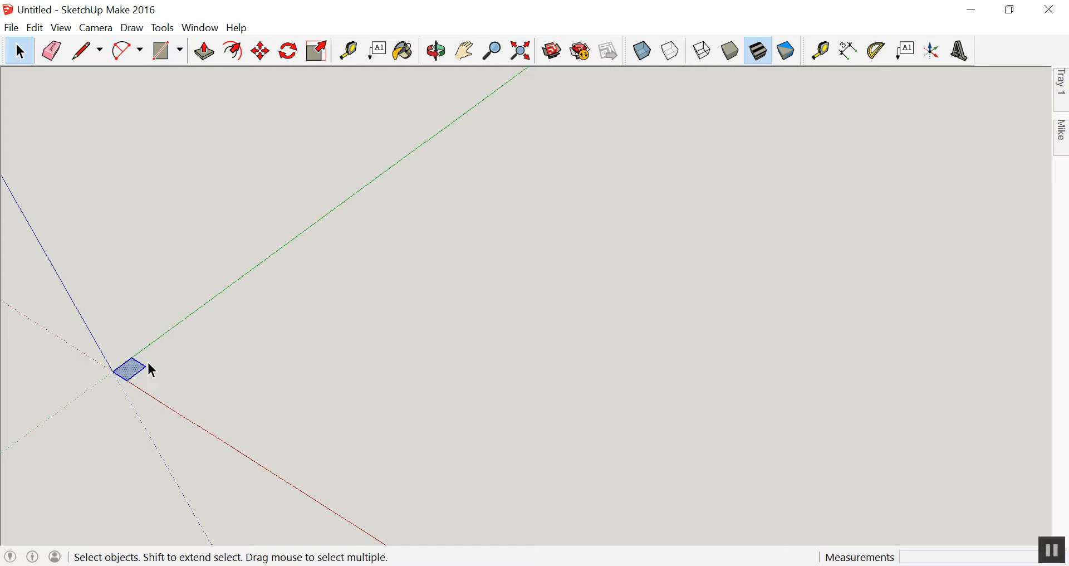
pyautogui.rightClick(129, 371)
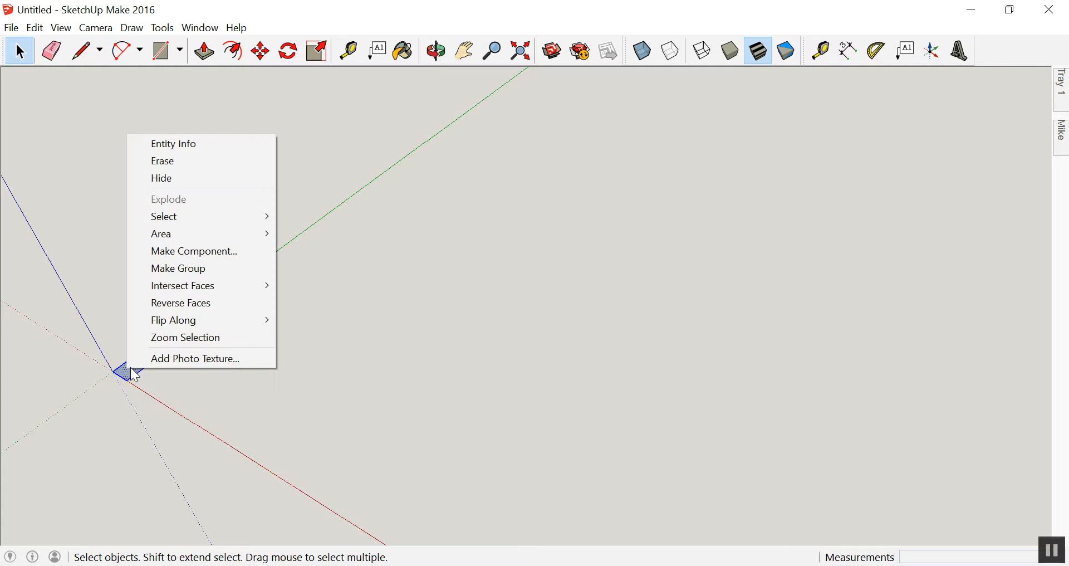
pyautogui.click(211, 252)
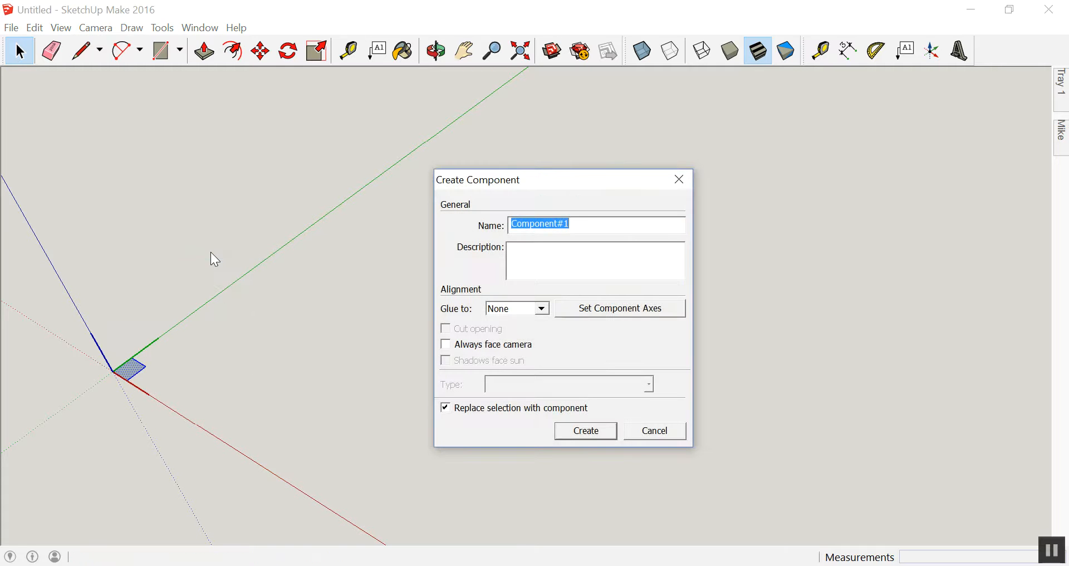
pyautogui.write('Leg')
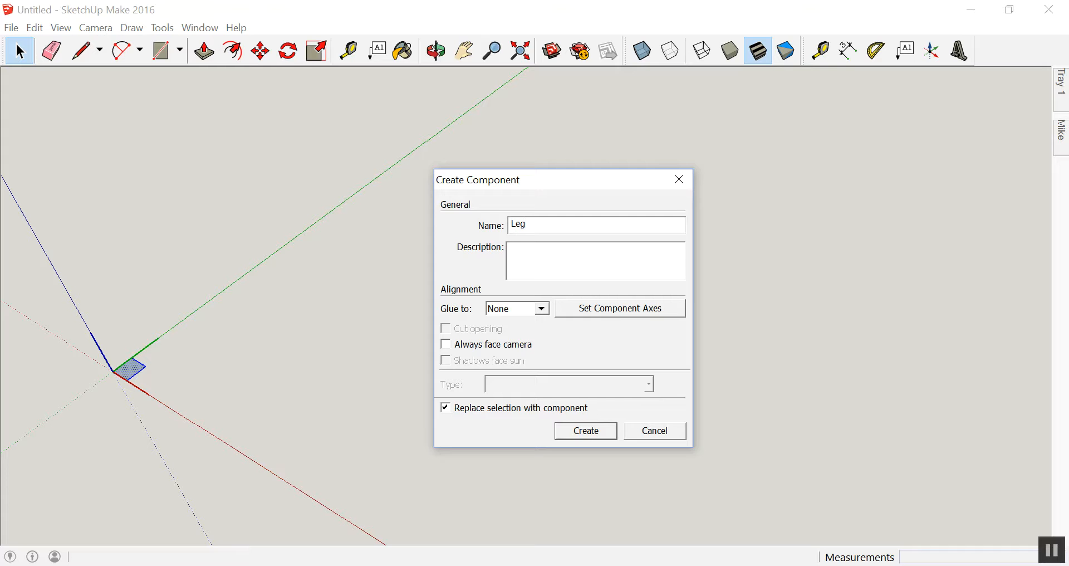
pyautogui.press('Return')
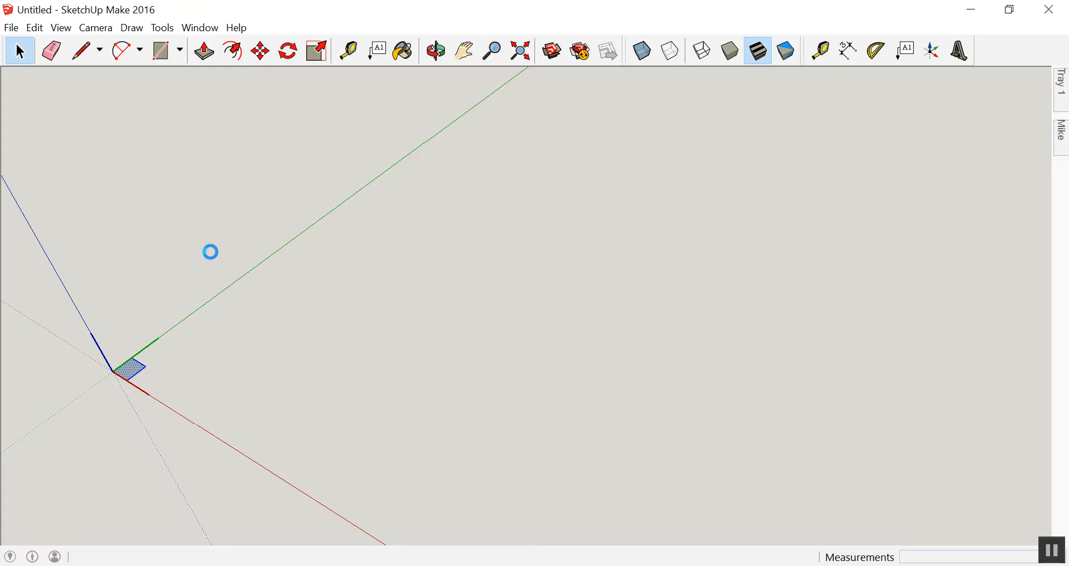
# Step: Open the Leg component for editing, push/pull its square face up to 26 inches, and close the component
pyautogui.moveTo(156, 335); pyautogui.dragTo(449, 310)
pyautogui.press('h')
pyautogui.press('z')
pyautogui.press('space')
pyautogui.click(338, 412)
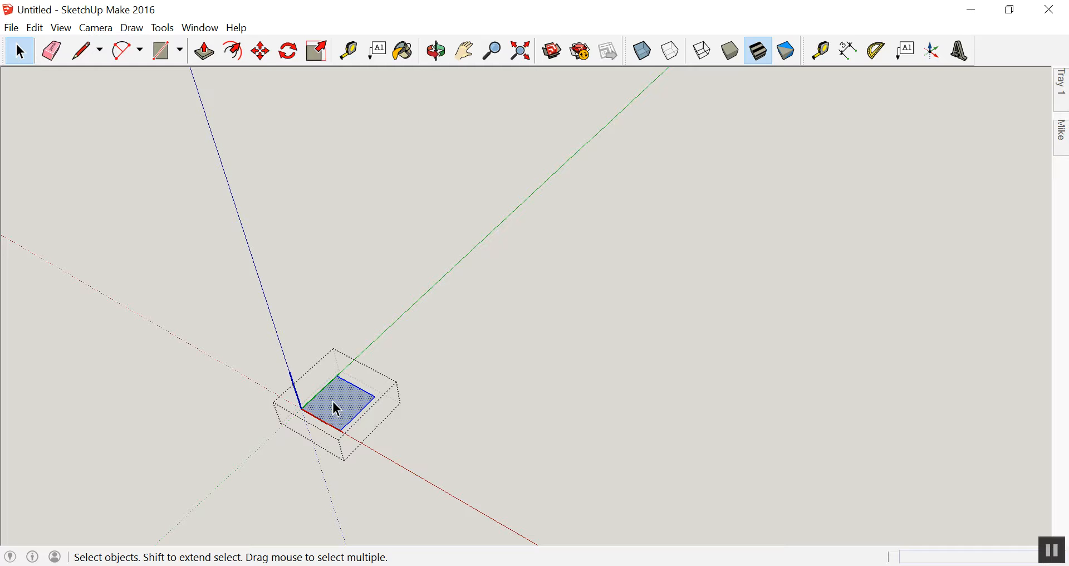
pyautogui.press('p')
pyautogui.moveTo(342, 416); pyautogui.dragTo(274, 217)
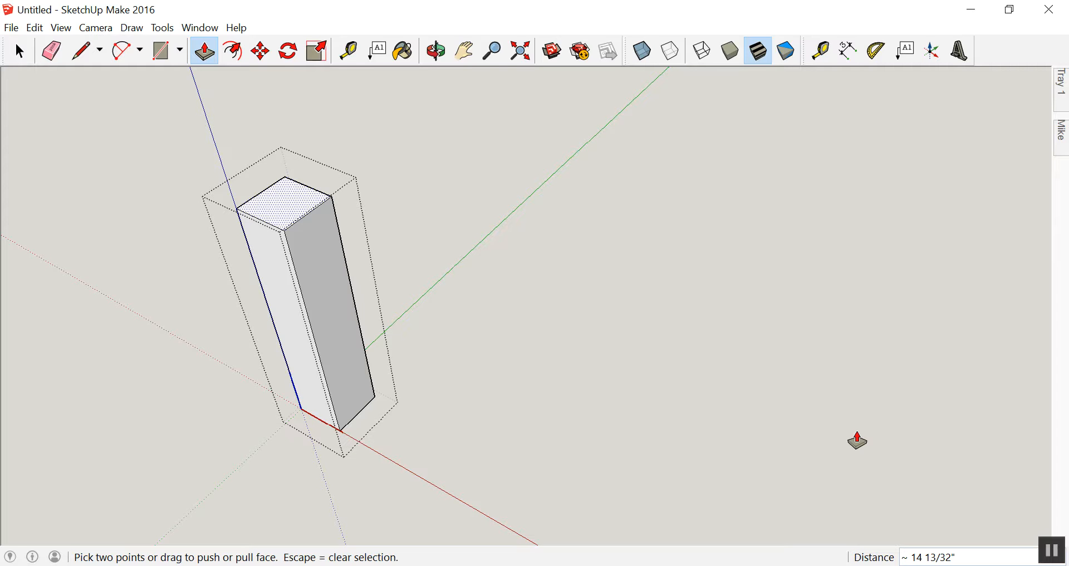
pyautogui.write('26')
pyautogui.press('Return')
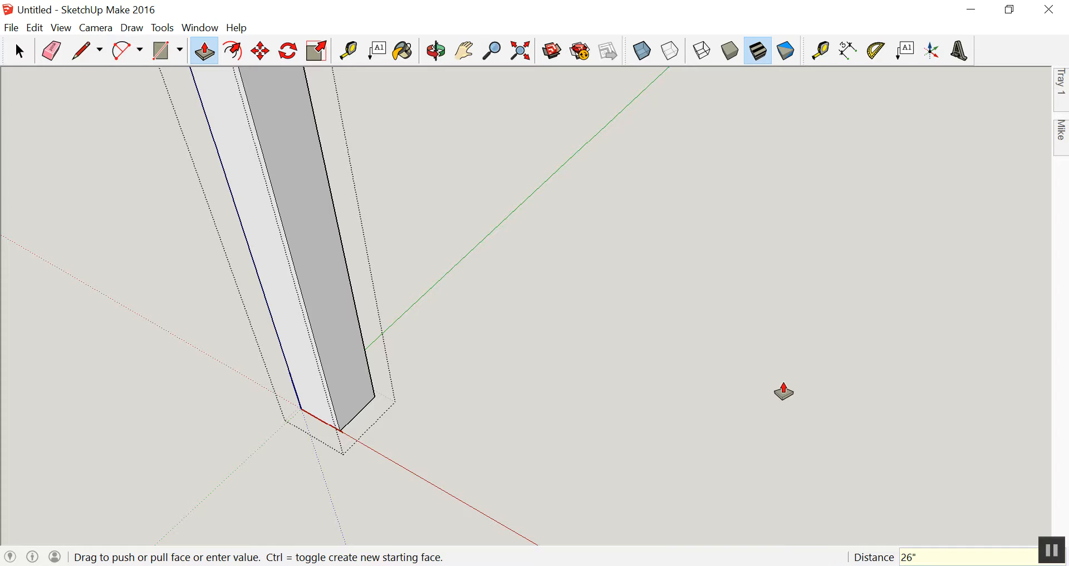
pyautogui.press('z')
pyautogui.moveTo(431, 292); pyautogui.dragTo(422, 329)
pyautogui.press('space')
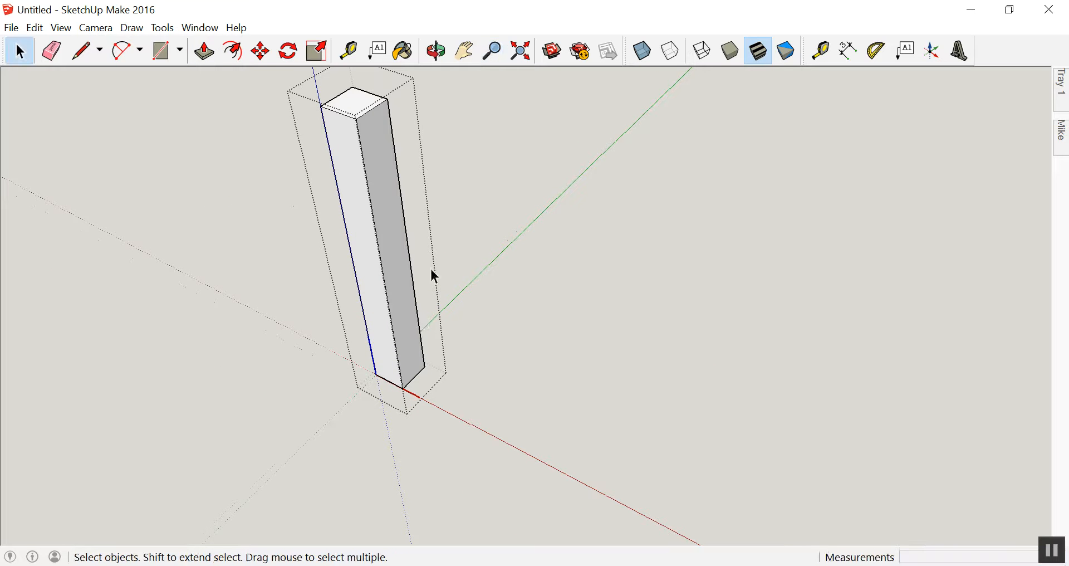
pyautogui.click(562, 299)
# Step: Place a guide line along the leg's bottom front edge, on the red axis, with the Tape Measure
pyautogui.press('o')
pyautogui.moveTo(468, 353); pyautogui.dragTo(540, 358)
pyautogui.press('z')
pyautogui.moveTo(453, 451); pyautogui.dragTo(515, 376)
pyautogui.press('h')
pyautogui.press('t')
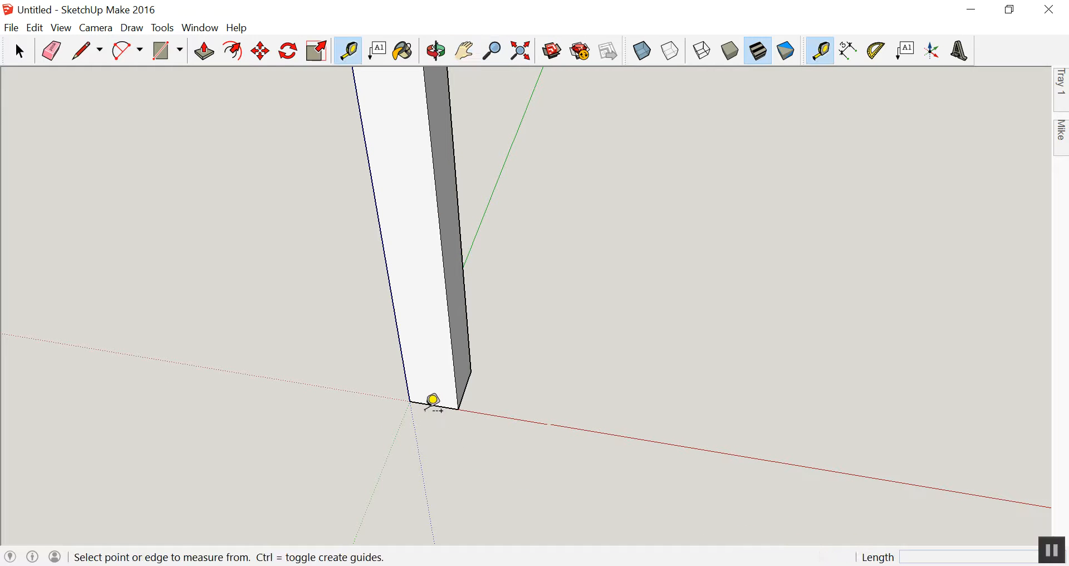
pyautogui.click(440, 398)
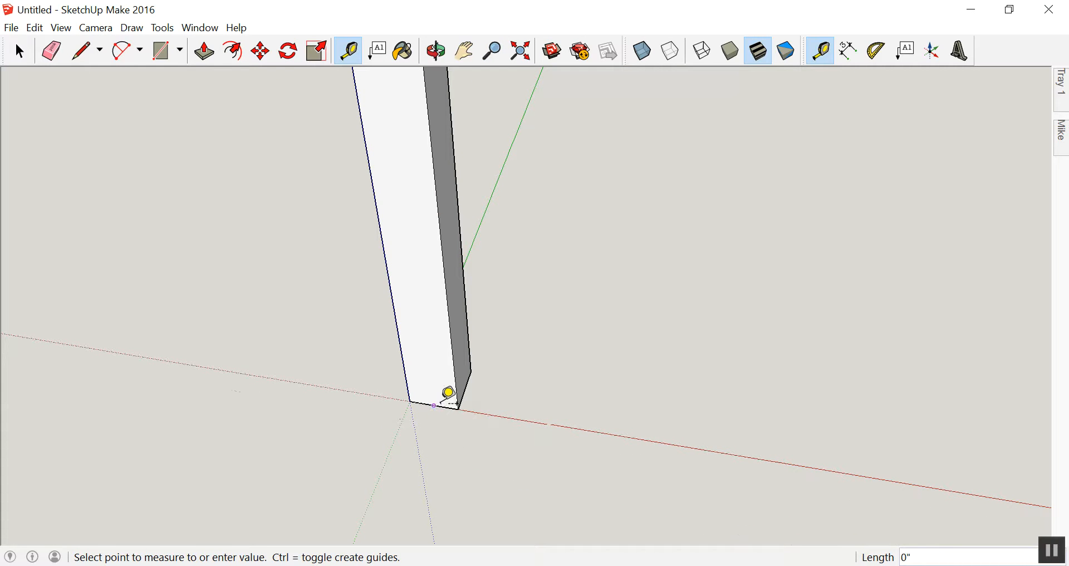
pyautogui.click(448, 396)
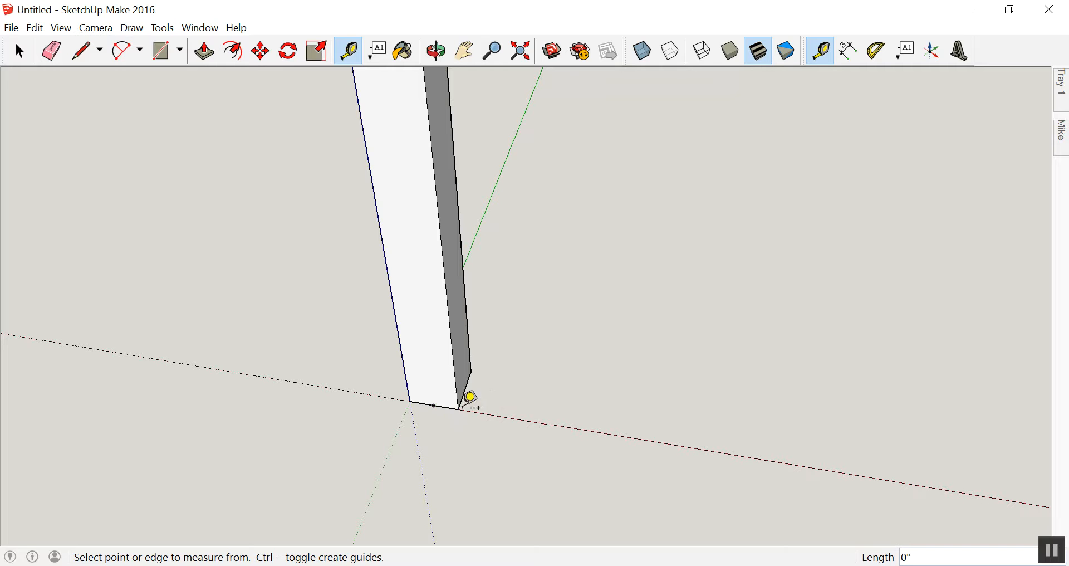
# Step: Add a guide line 18 inches from the leg's bottom side edge, measured along the red axis
pyautogui.click(470, 390)
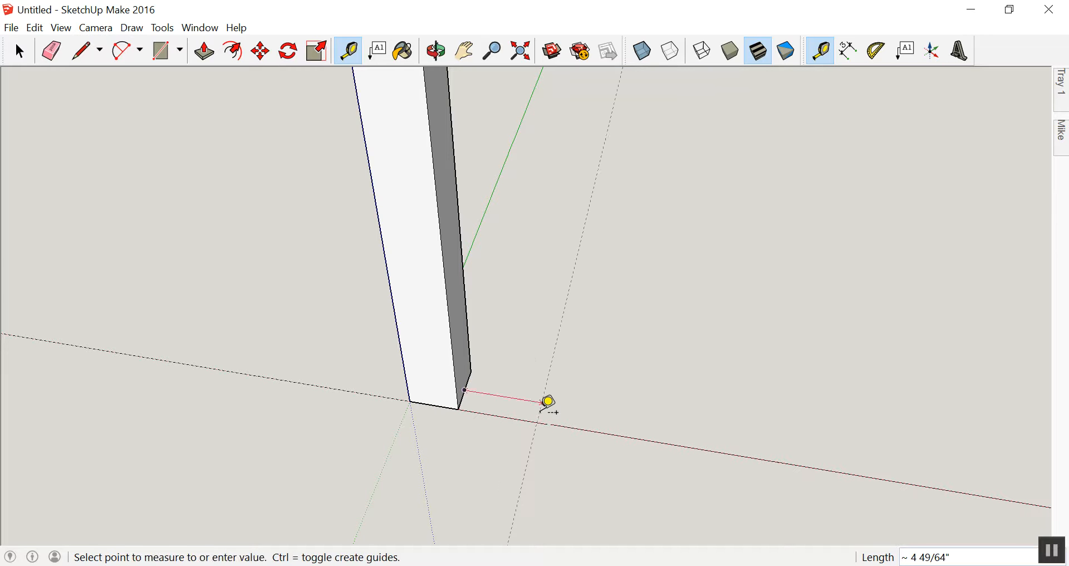
pyautogui.click(548, 403)
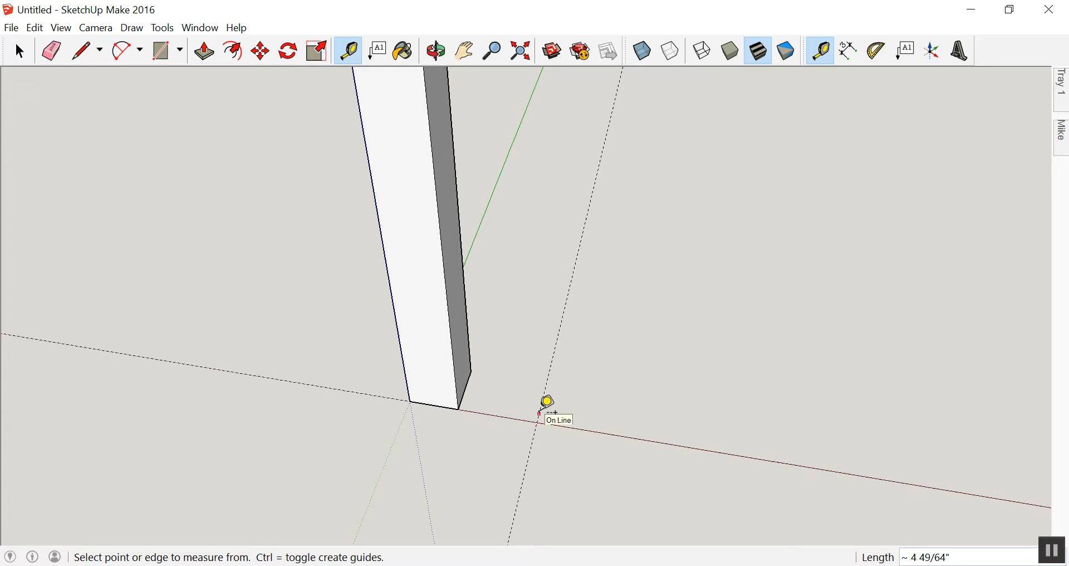
pyautogui.write('18')
pyautogui.press('Return')
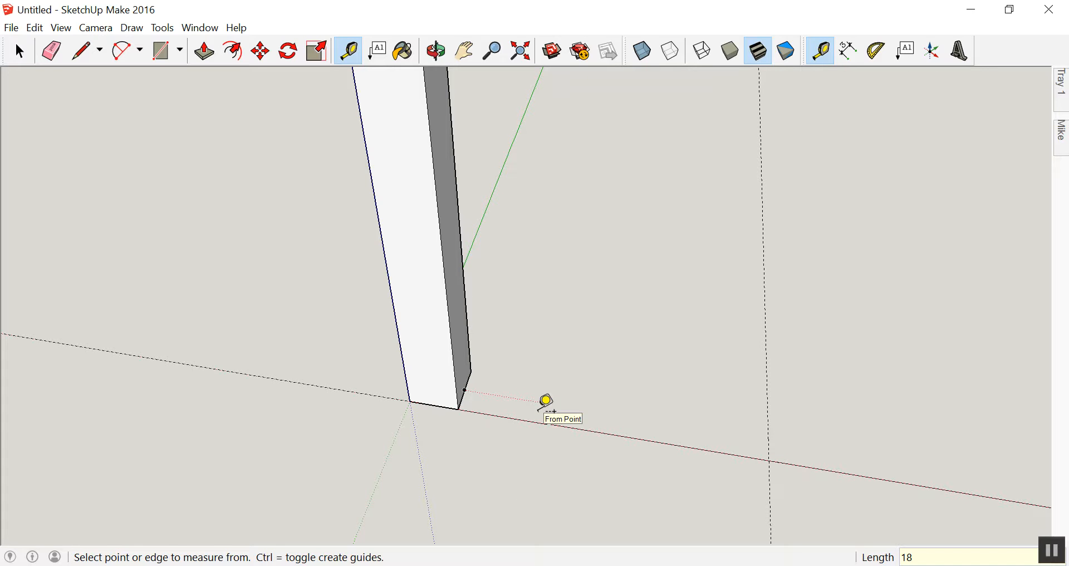
# Step: Copy the leg 21 inches along the red axis from its bottom corner at the origin
pyautogui.press('space')
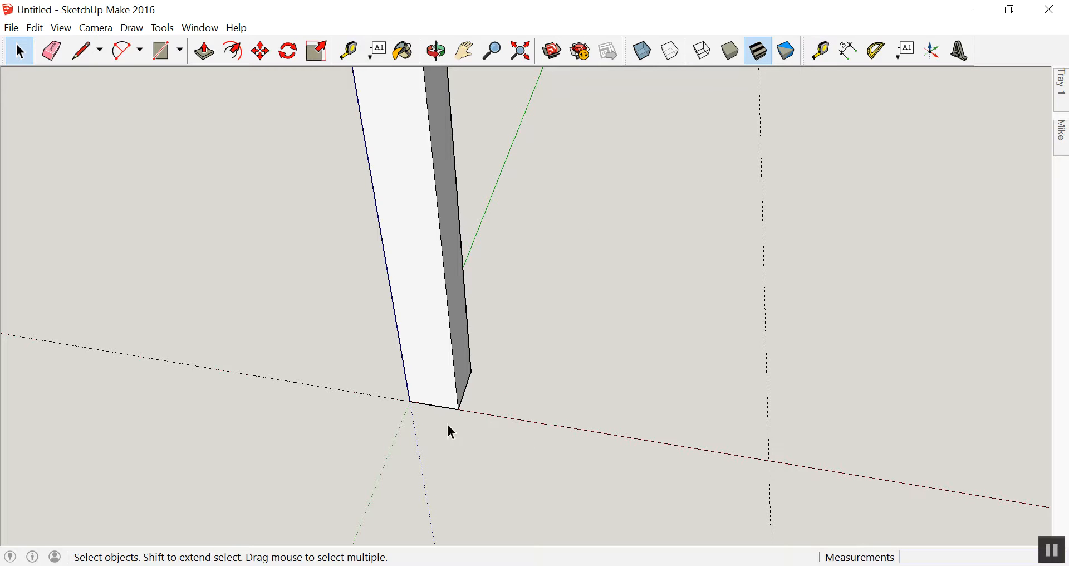
pyautogui.tripleClick(432, 393)
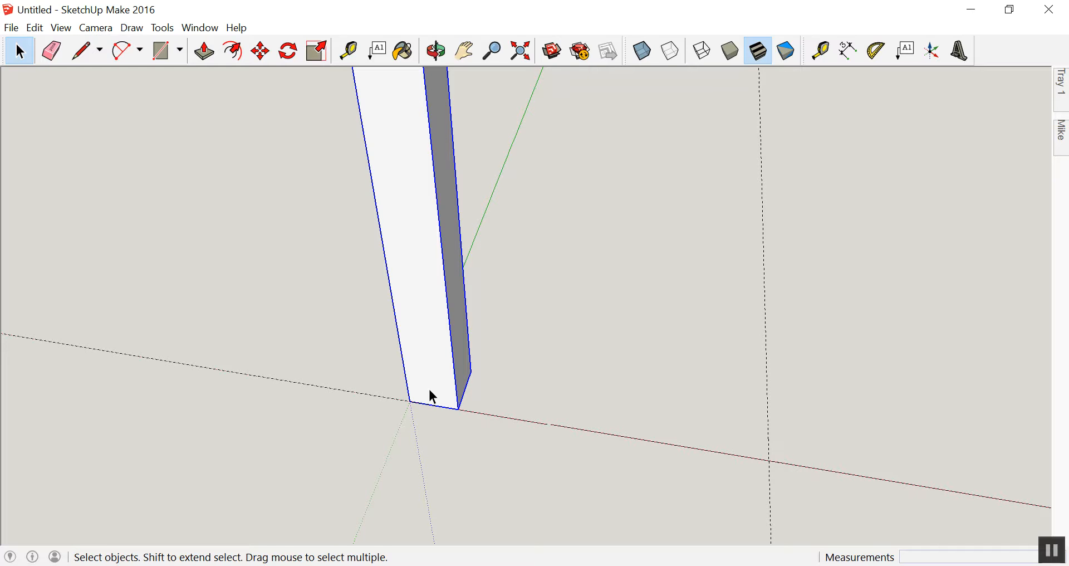
pyautogui.press('m')
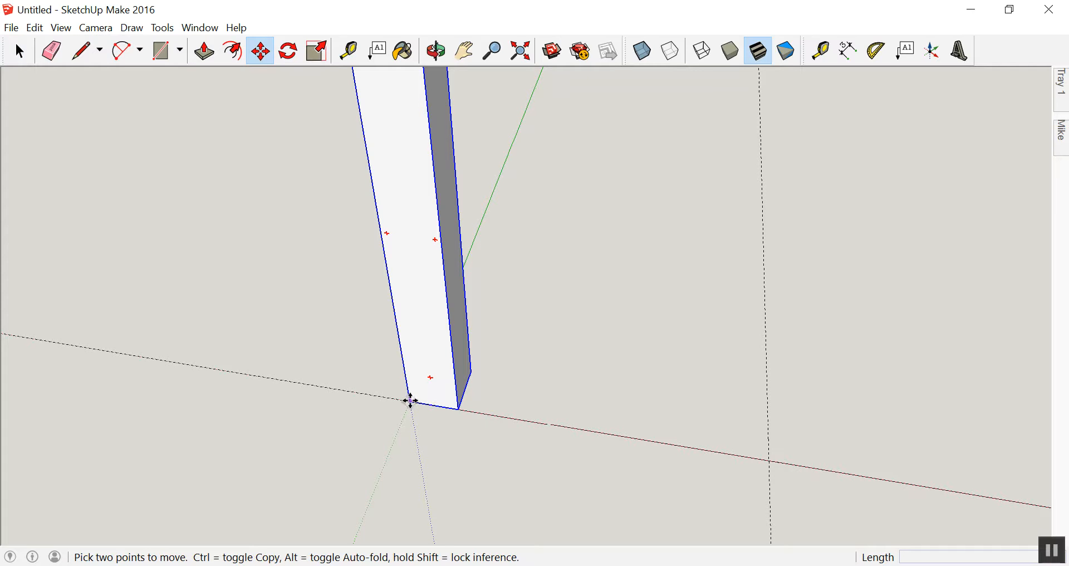
pyautogui.keyDown('ctrl'); pyautogui.click(414, 401); pyautogui.keyUp('ctrl')
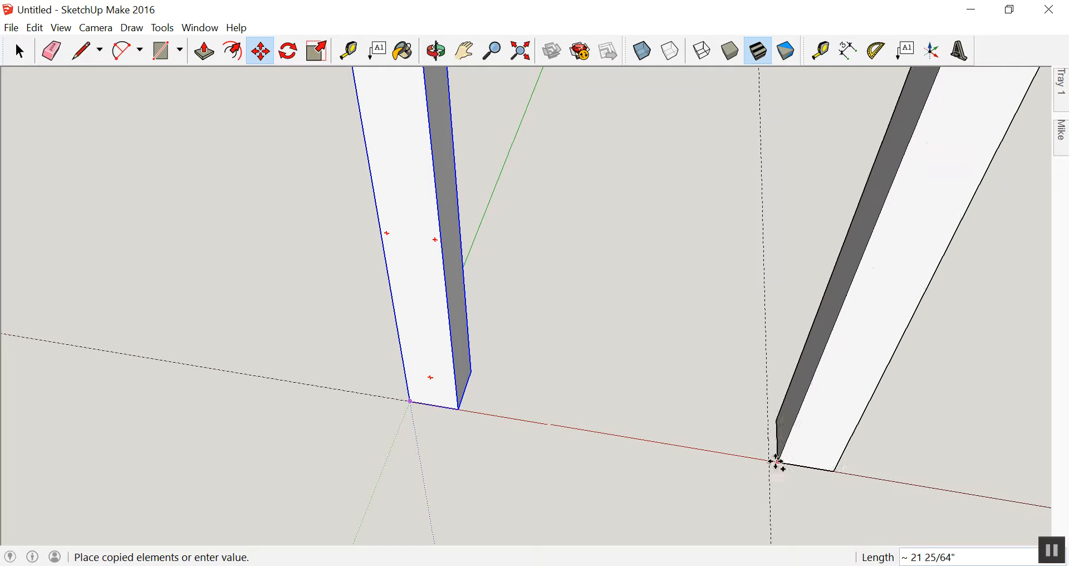
pyautogui.write('21')
pyautogui.press('Return')
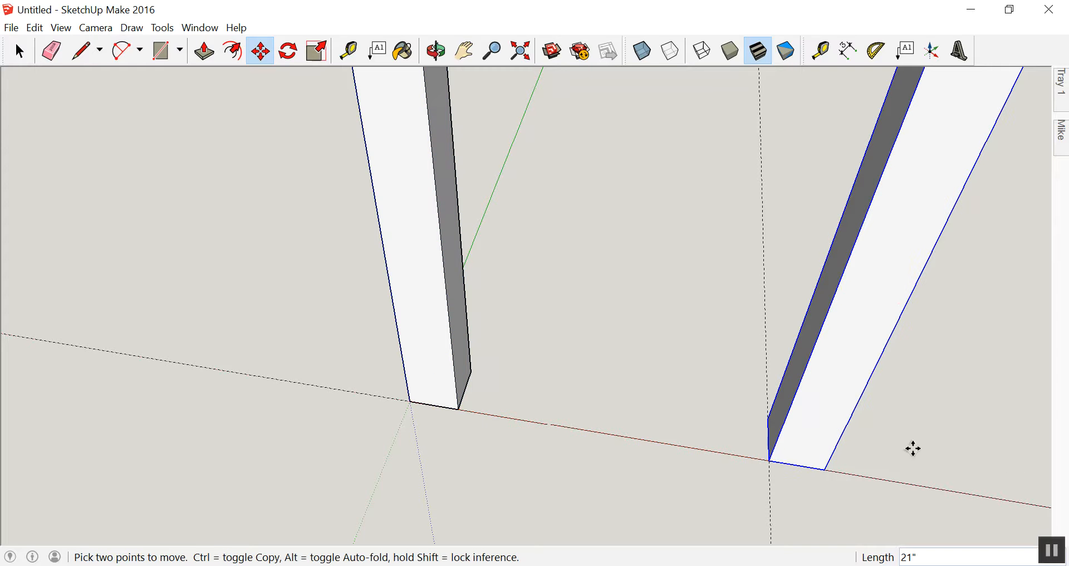
# Step: Add a guide line 18 inches from the first leg's inner bottom edge, measured along the green axis
pyautogui.press('z')
pyautogui.moveTo(687, 306); pyautogui.dragTo(374, 330)
pyautogui.press('o')
pyautogui.press('t')
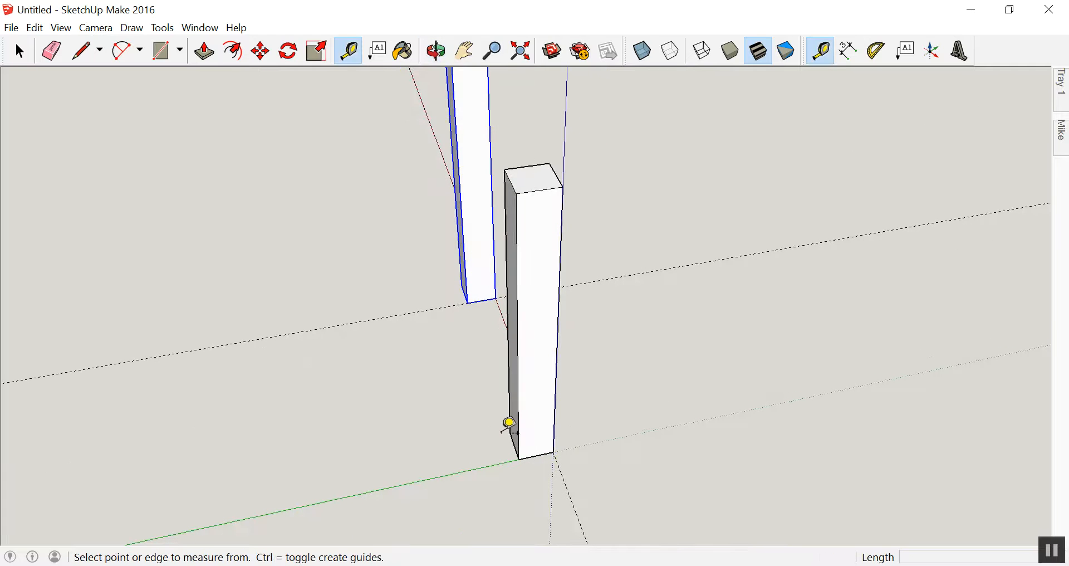
pyautogui.click(513, 444)
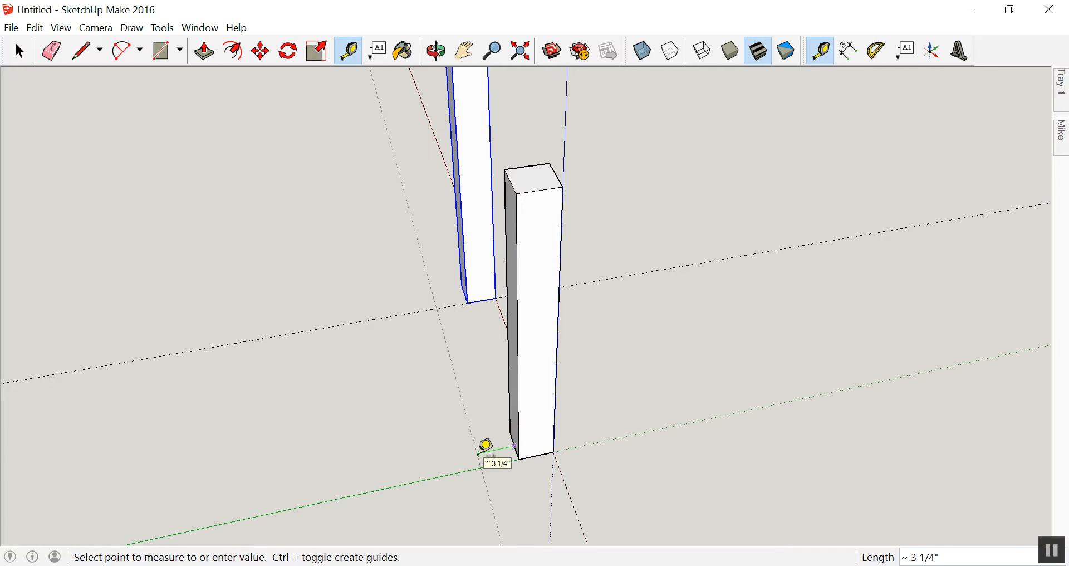
pyautogui.click(484, 459)
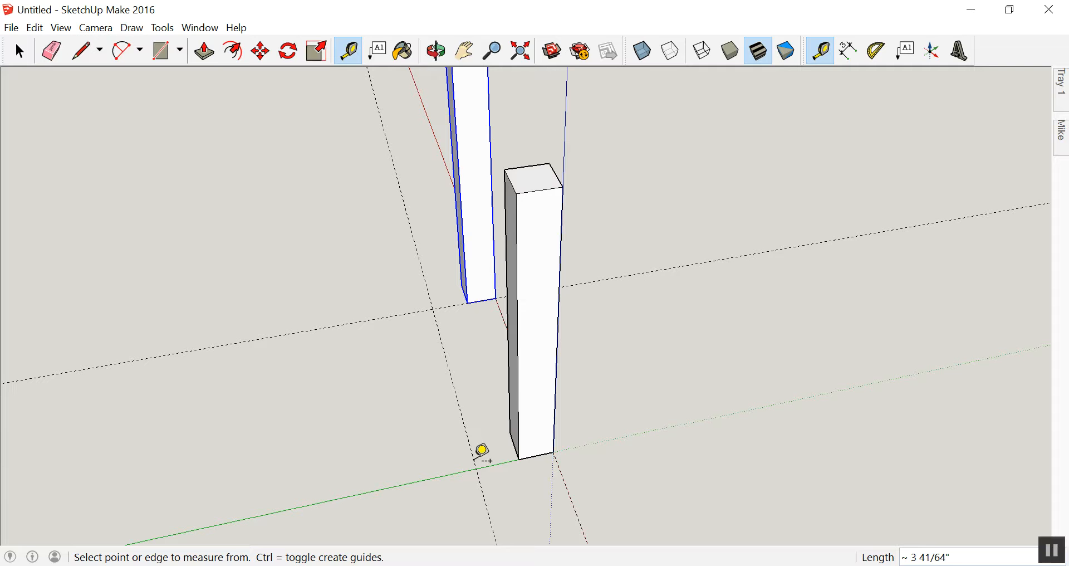
pyautogui.write('18')
pyautogui.press('space')
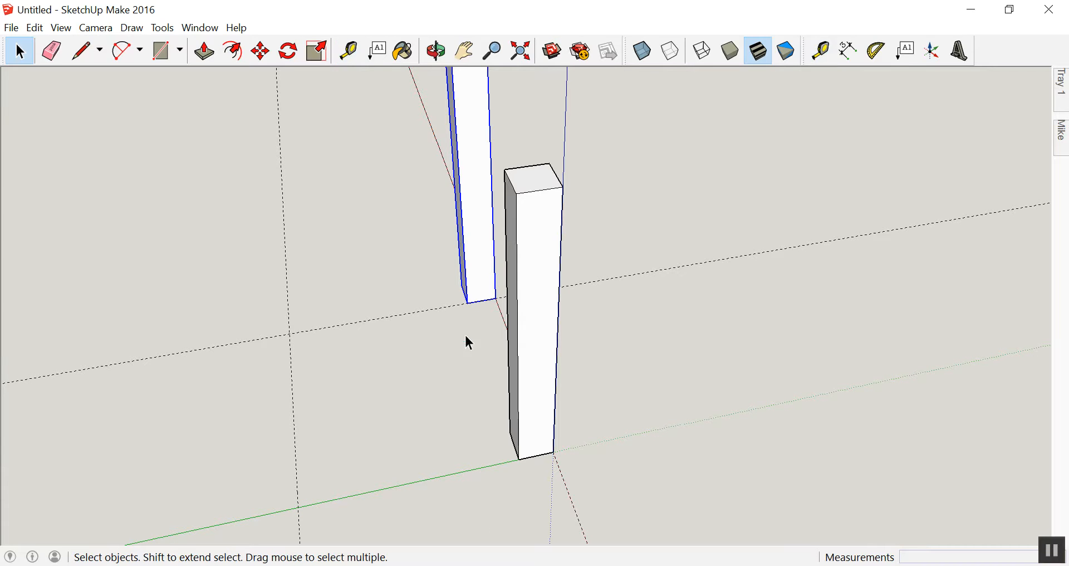
# Step: Copy both legs together along the green axis, from the origin corner to the new guide line
pyautogui.keyDown('ctrl'); pyautogui.click(532, 387); pyautogui.keyUp('ctrl')
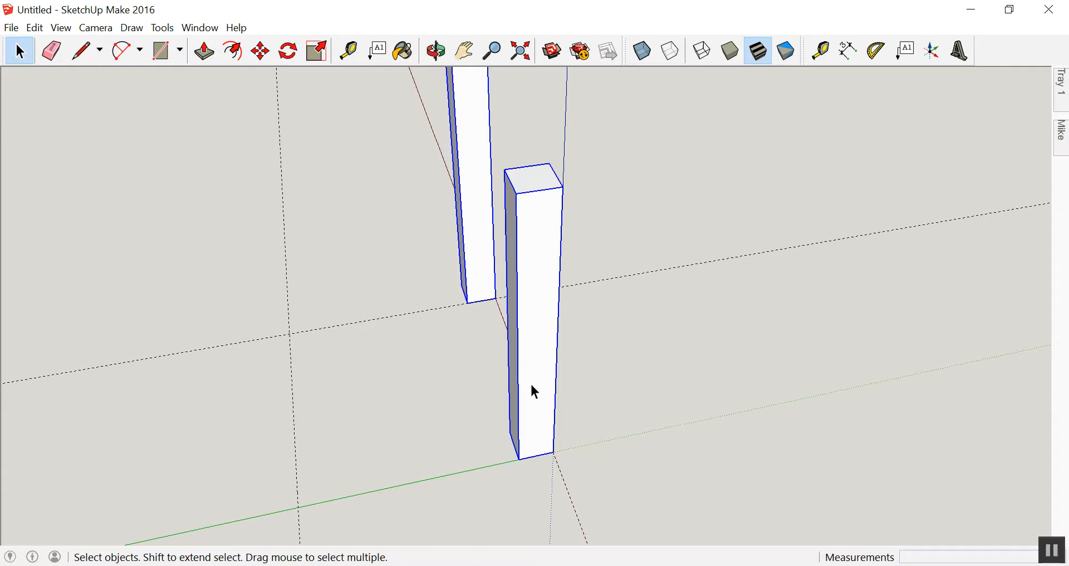
pyautogui.press('m')
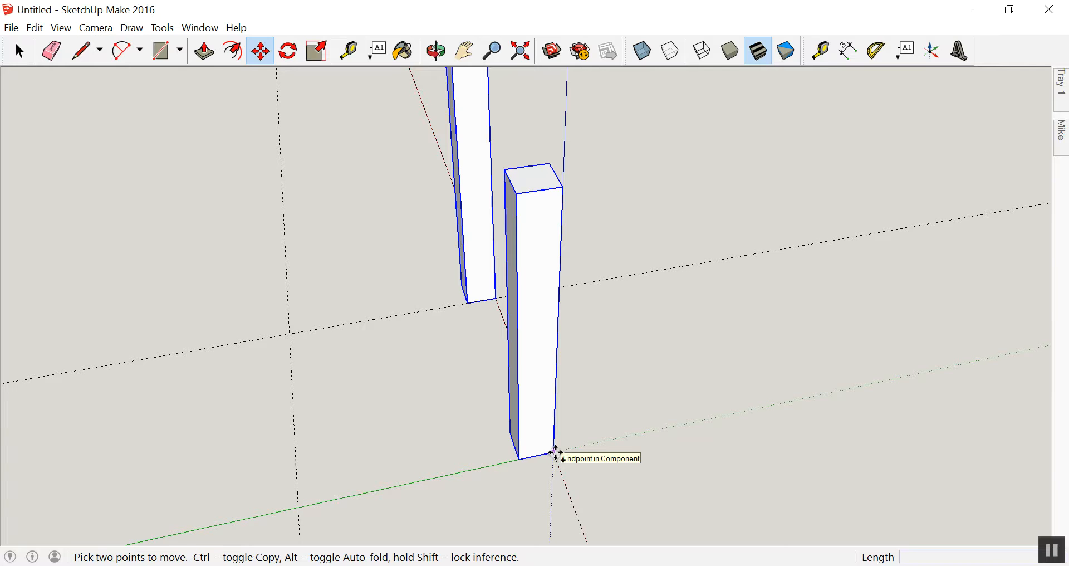
pyautogui.click(556, 452)
pyautogui.press('ctrl')
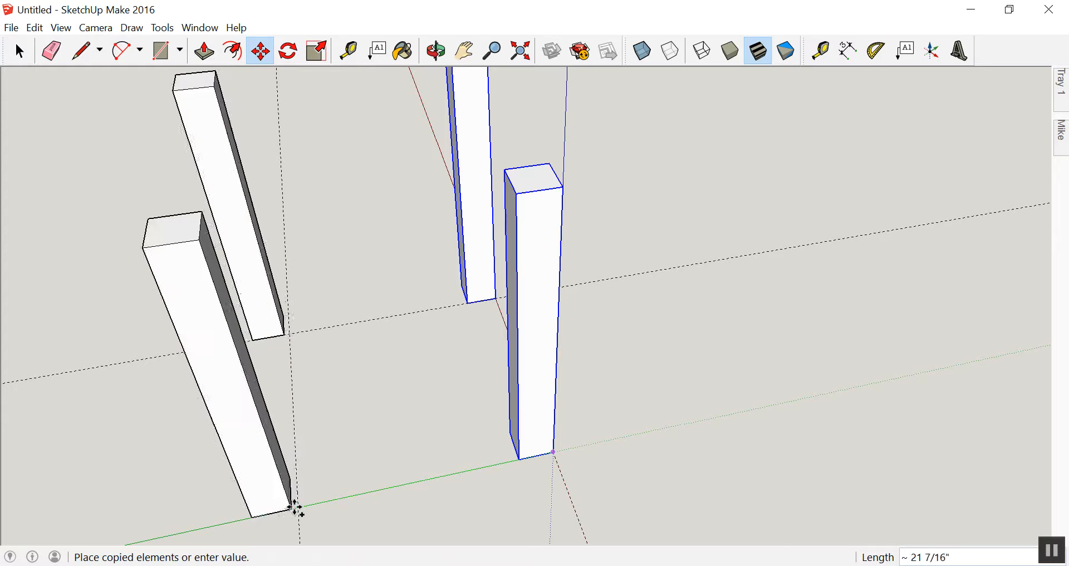
pyautogui.click(298, 506)
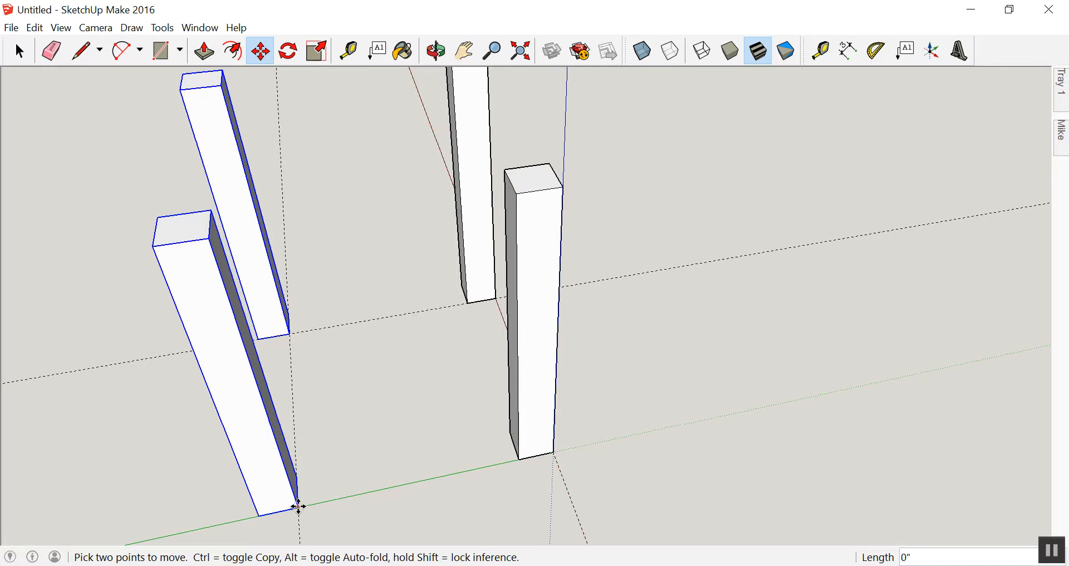
# Step: Undo the stray move of the copied pair of legs and the copy itself
pyautogui.click(299, 507)
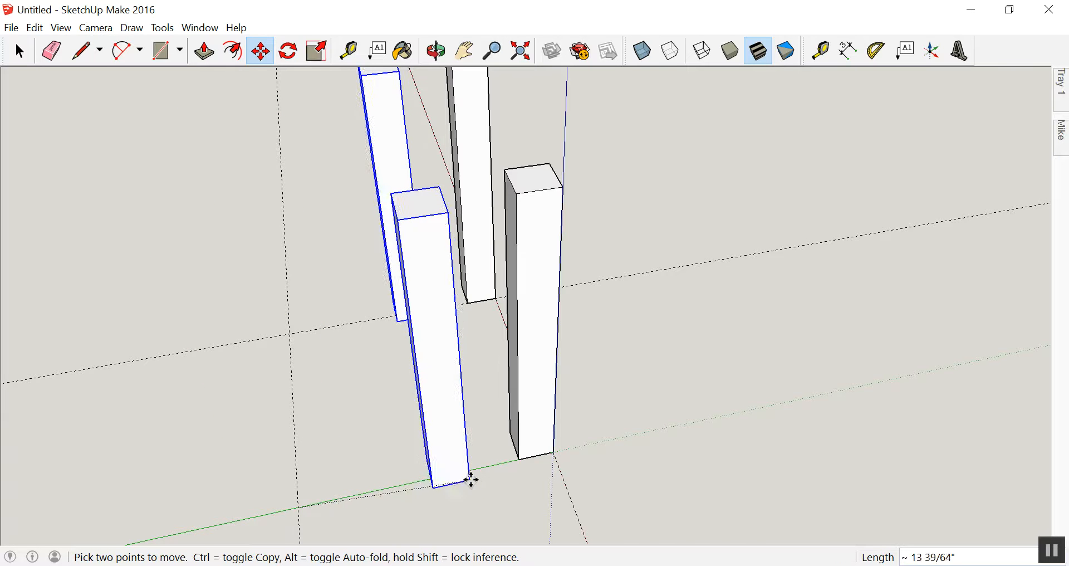
pyautogui.click(473, 477)
pyautogui.press('z')
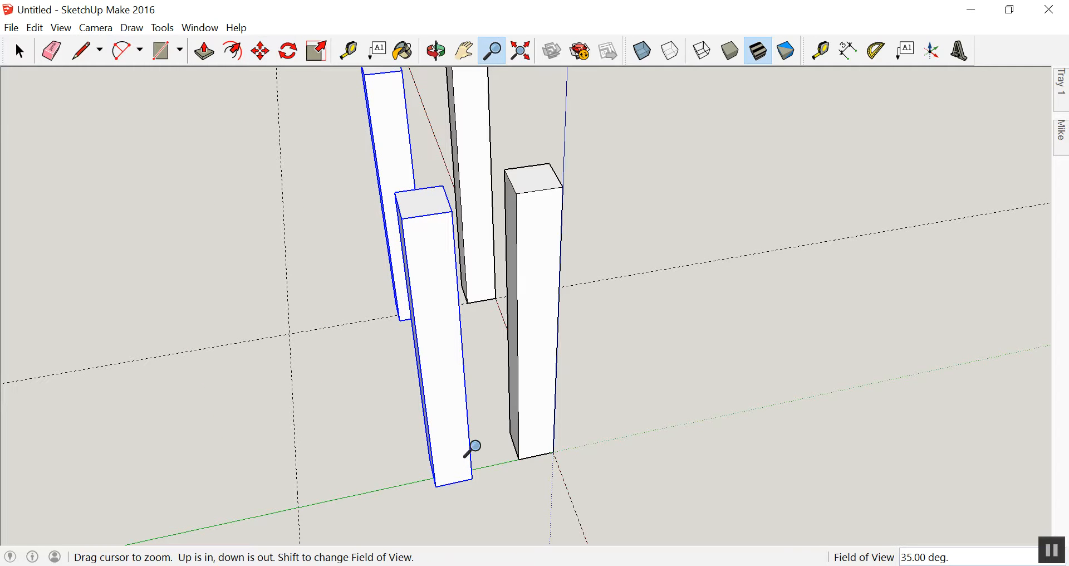
pyautogui.press('m')
pyautogui.hotkey('ctrl', 'z')
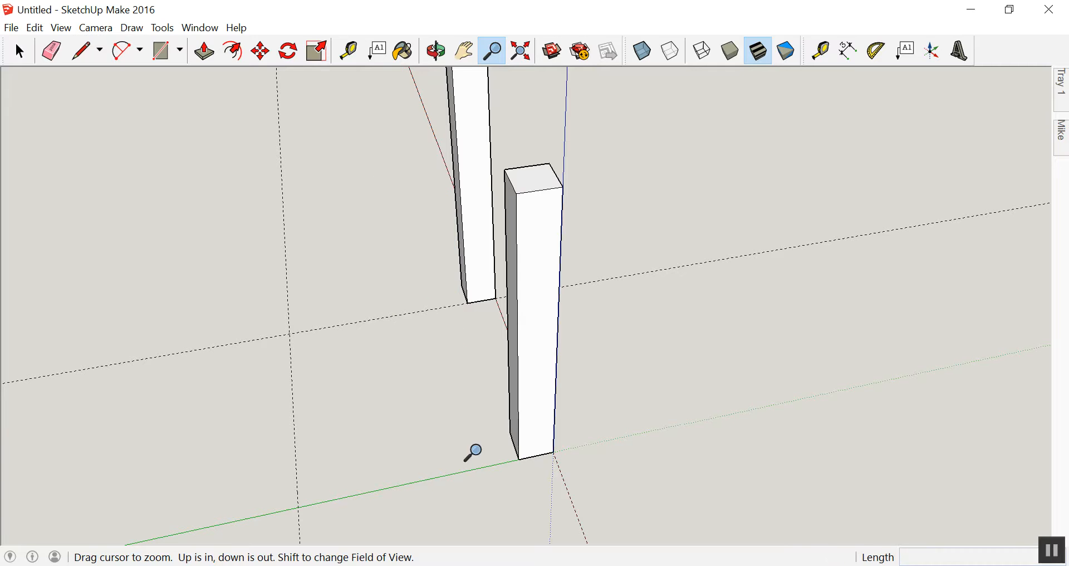
# Step: Try to copy both legs together 21 inches along the green axis, from the origin corner to the guide line
pyautogui.moveTo(437, 447); pyautogui.dragTo(562, 274)
pyautogui.press('h')
pyautogui.press('space')
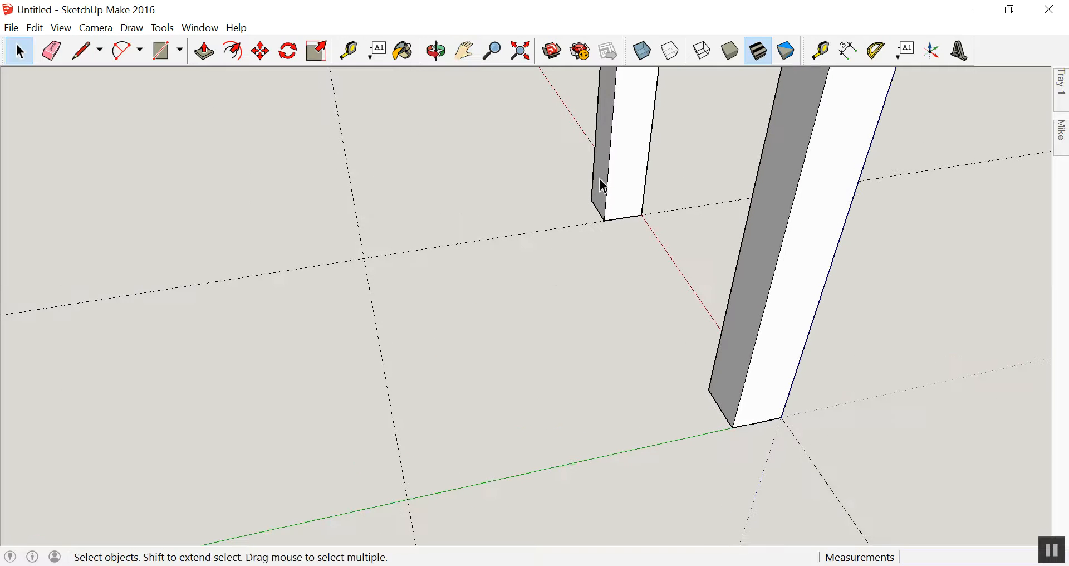
pyautogui.click(628, 120)
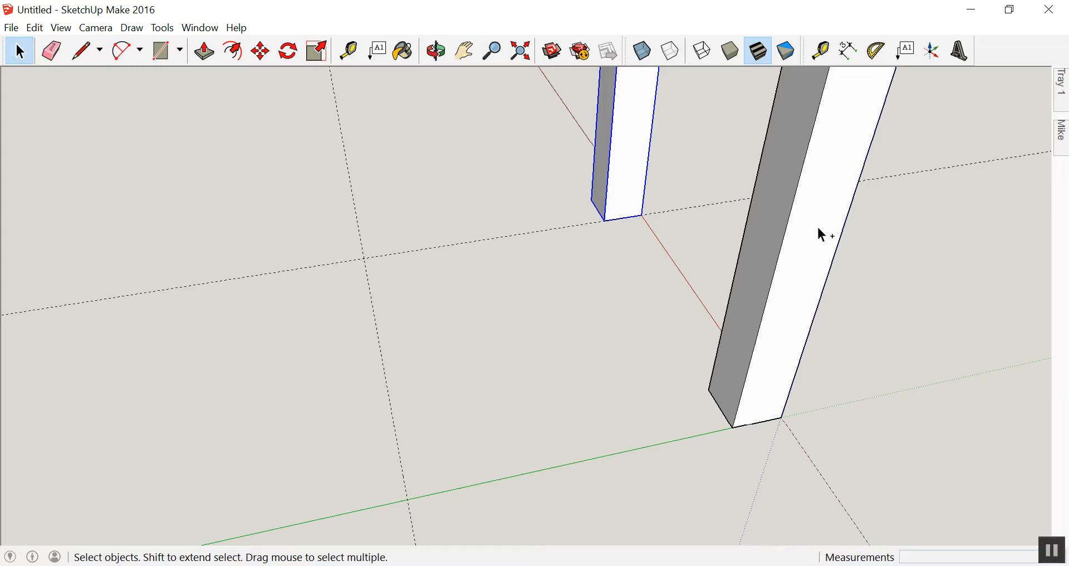
pyautogui.keyDown('shift'); pyautogui.click(818, 229); pyautogui.keyUp('shift')
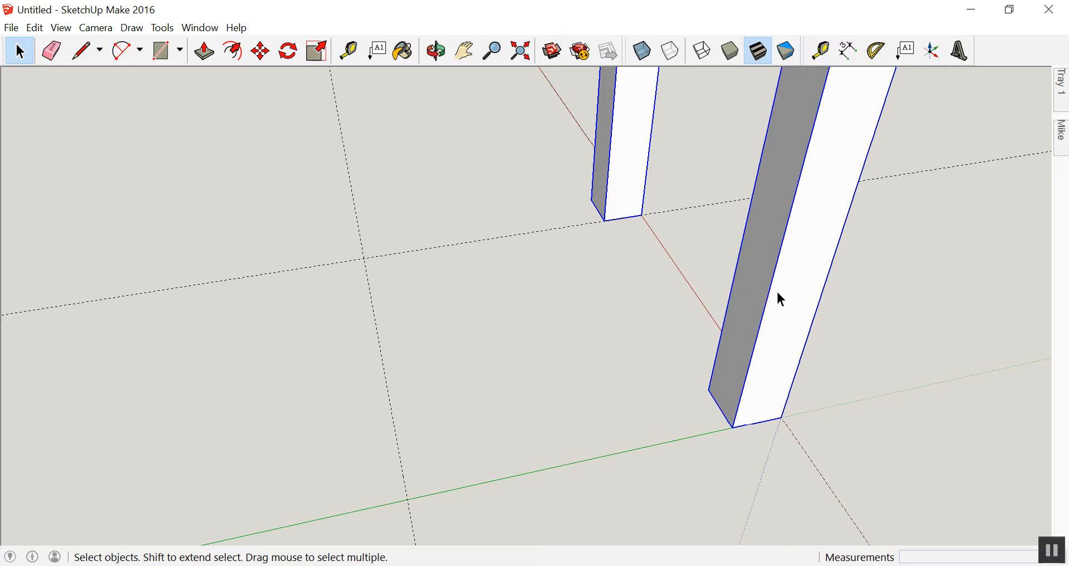
pyautogui.press('m')
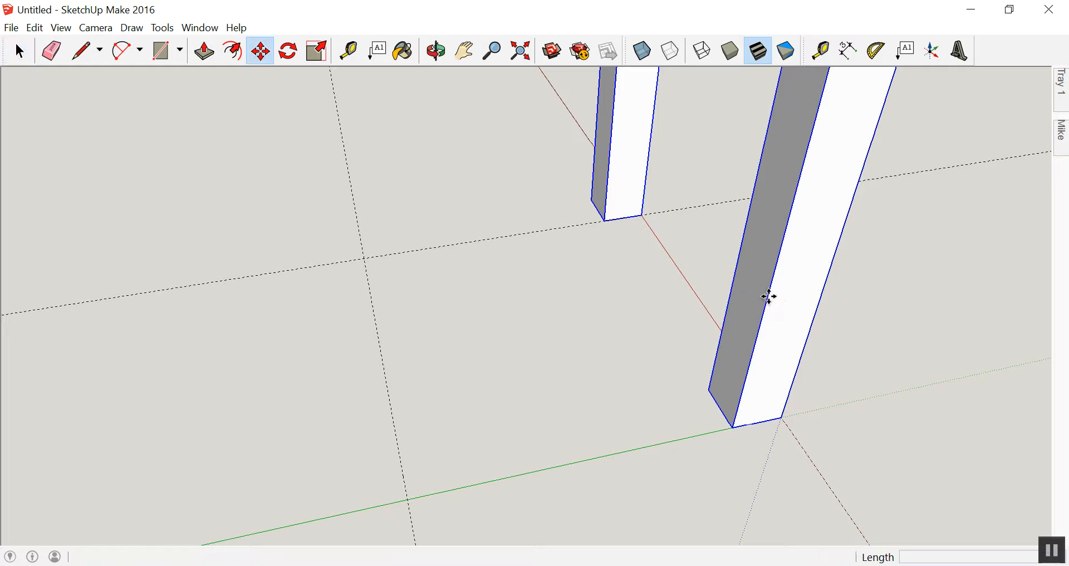
pyautogui.press('ctrl')
pyautogui.click(786, 417)
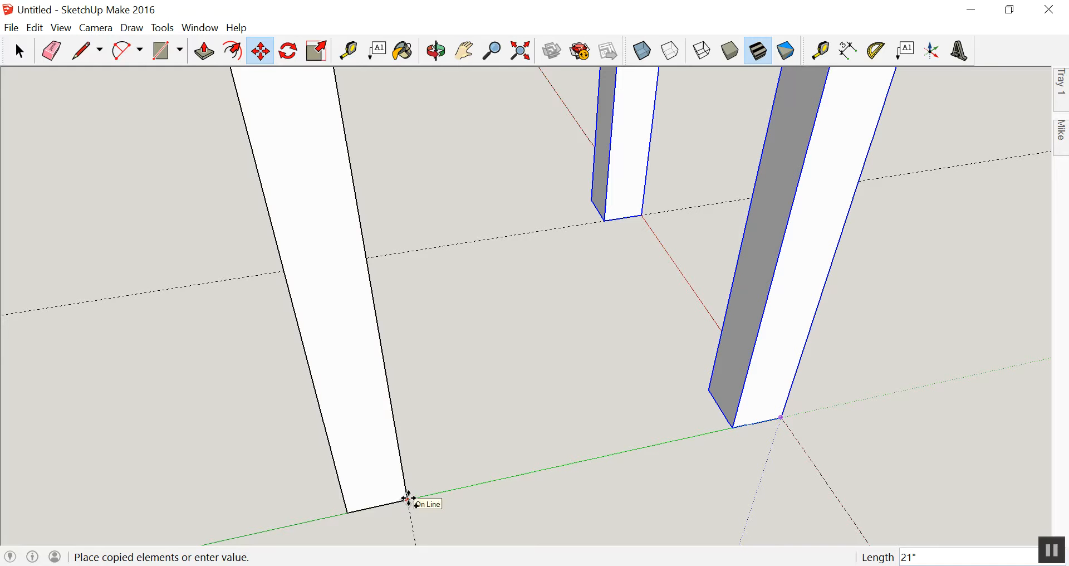
pyautogui.click(409, 499)
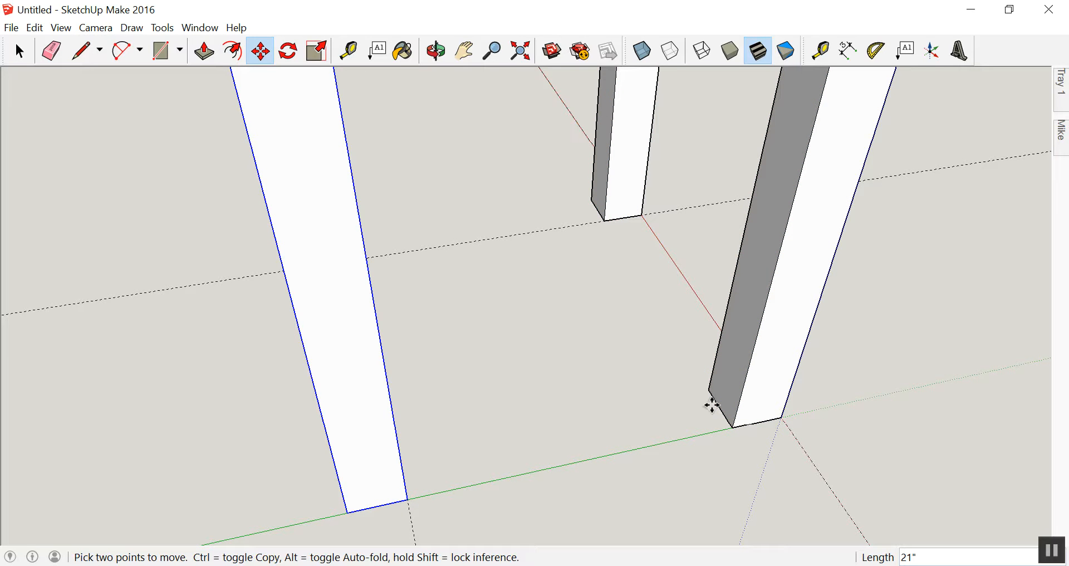
pyautogui.hotkey('ctrl', 'z')
# Step: Add a guide line along the first leg's bottom edge, coinciding with the green axis
pyautogui.press('t')
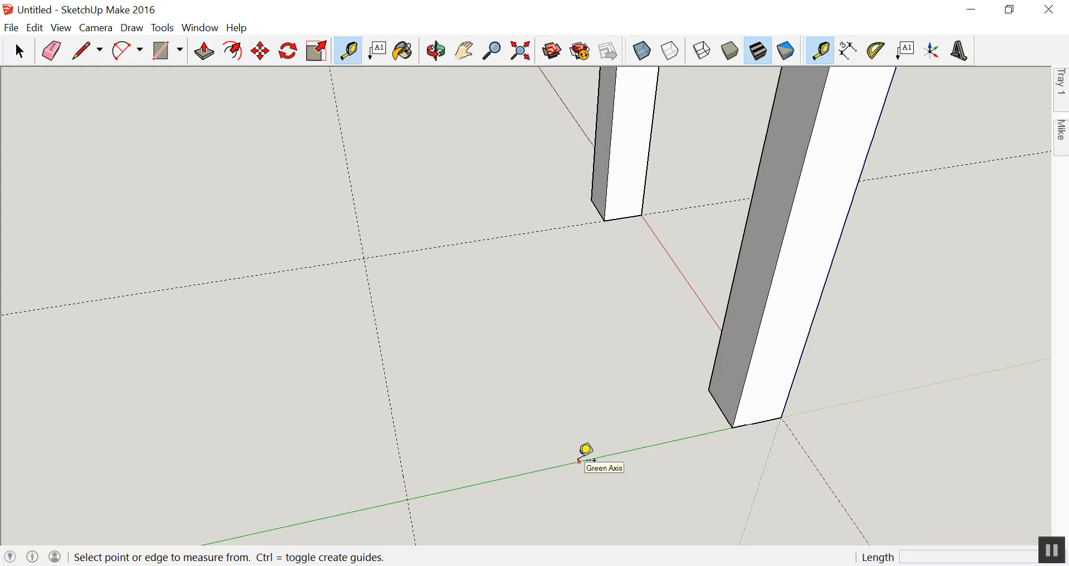
pyautogui.click(752, 425)
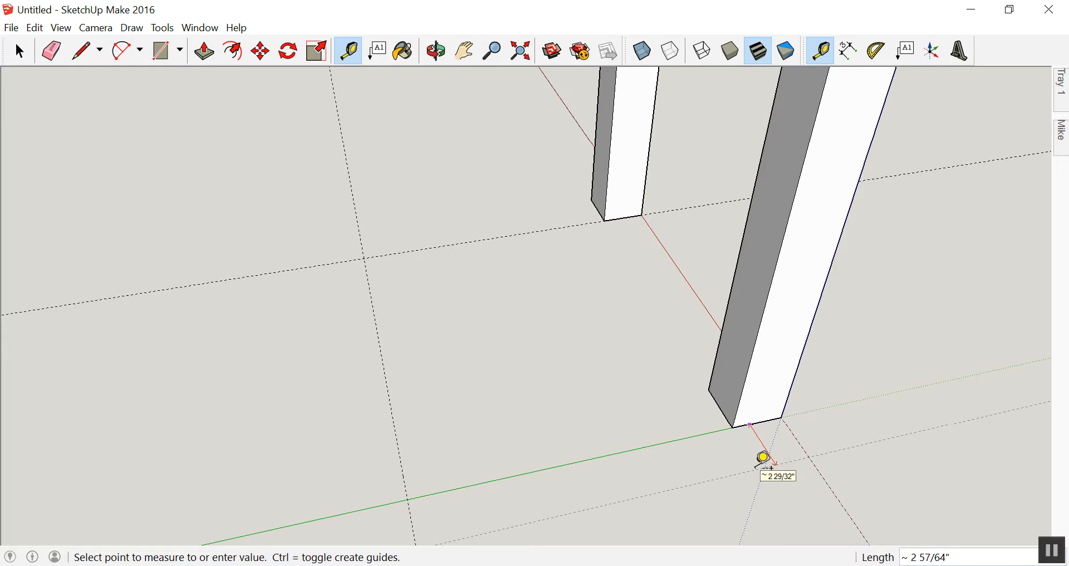
pyautogui.click(753, 424)
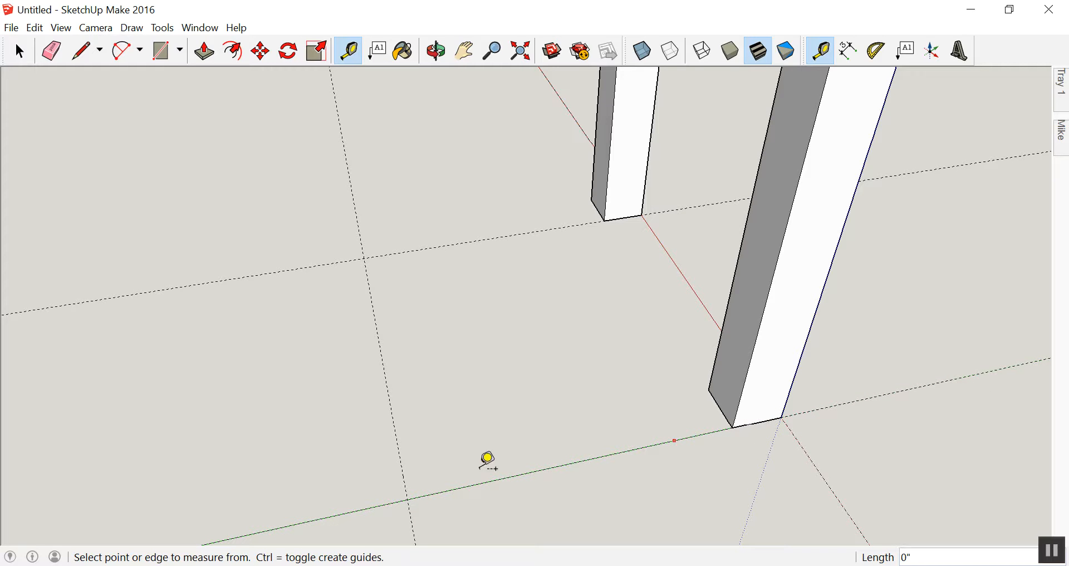
# Step: Copy both legs together 21 inches along the green axis, from the origin corner to the intersection of the guide lines
pyautogui.press('space')
pyautogui.click(637, 138)
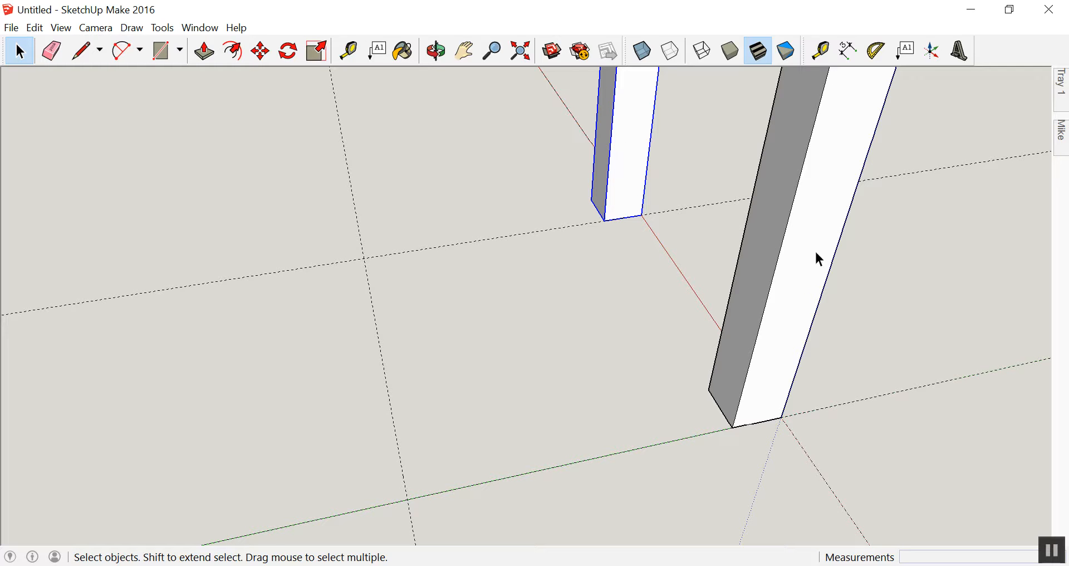
pyautogui.keyDown('ctrl'); pyautogui.click(813, 270); pyautogui.keyUp('ctrl')
pyautogui.press('m')
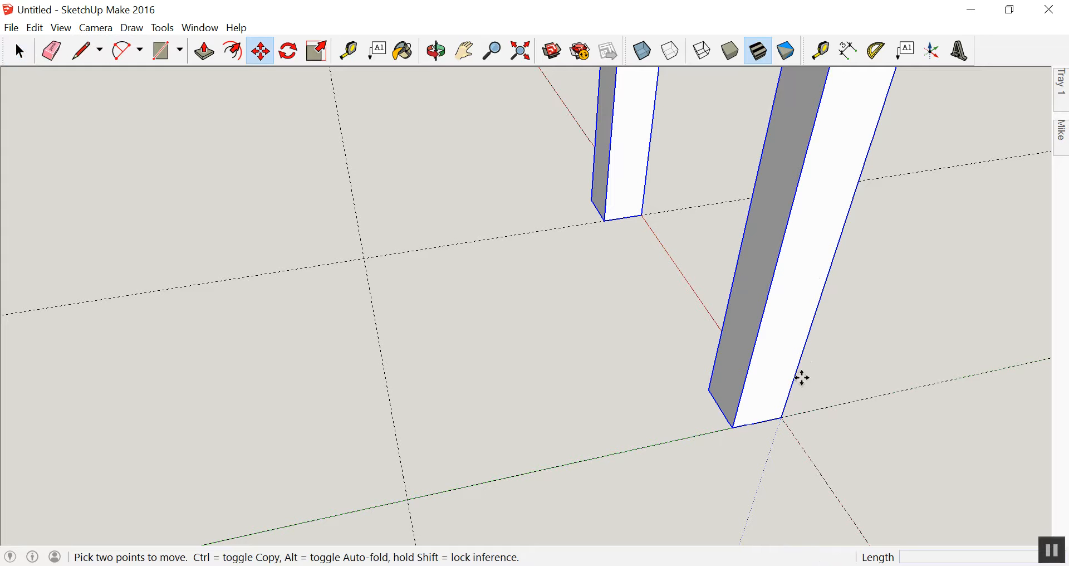
pyautogui.click(783, 417)
pyautogui.press('ctrl')
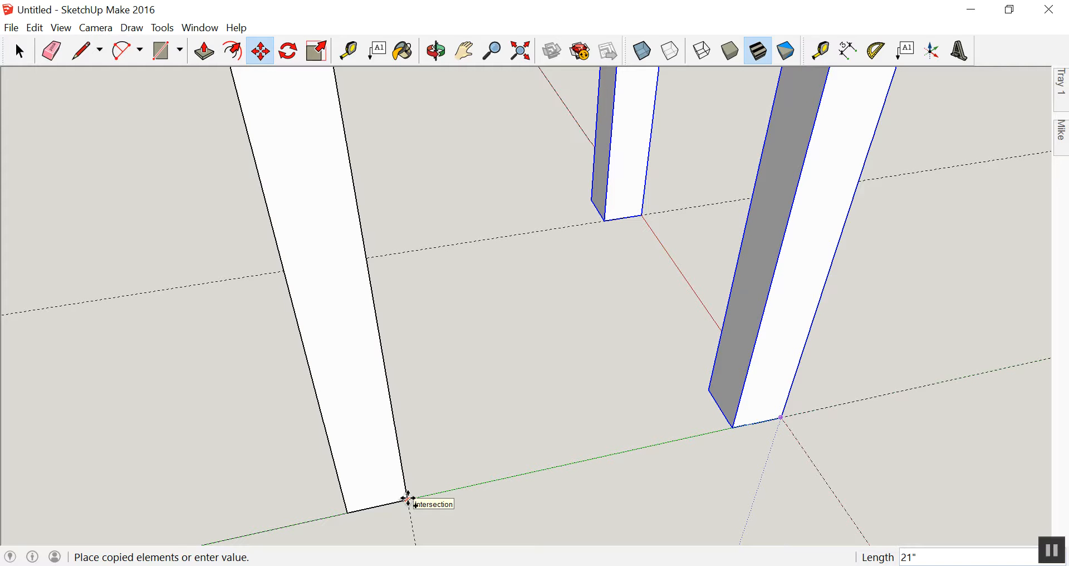
pyautogui.click(409, 499)
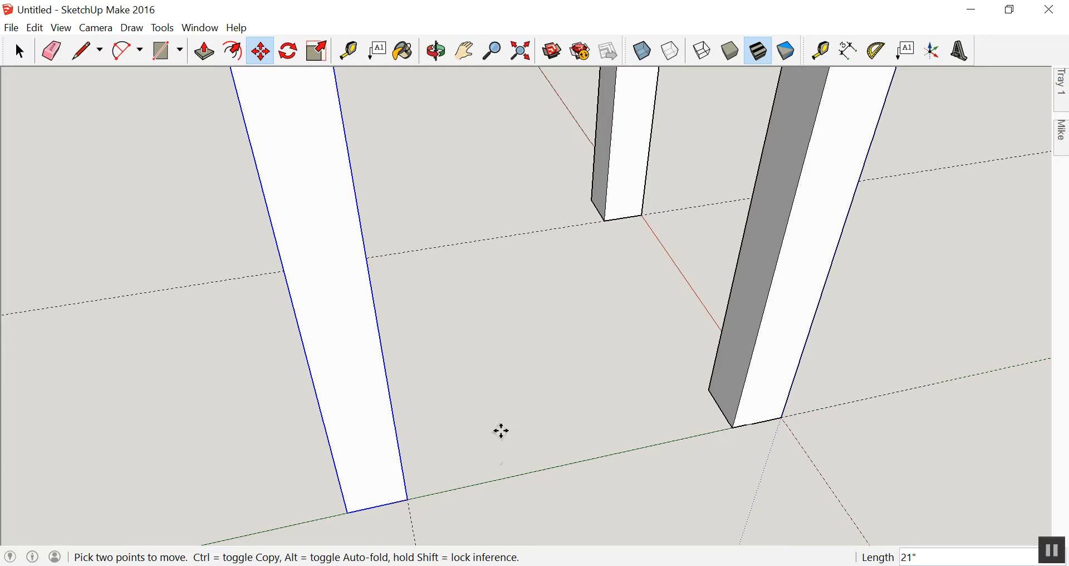
# Step: Save the four-leg model as Table YouTube in the Documents folder
pyautogui.moveTo(496, 432); pyautogui.dragTo(405, 393, button='middle')
pyautogui.press('z')
pyautogui.moveTo(454, 369); pyautogui.dragTo(507, 340)
pyautogui.press('h')
pyautogui.moveTo(516, 287); pyautogui.dragTo(512, 322)
pyautogui.press('o')
pyautogui.press('h')
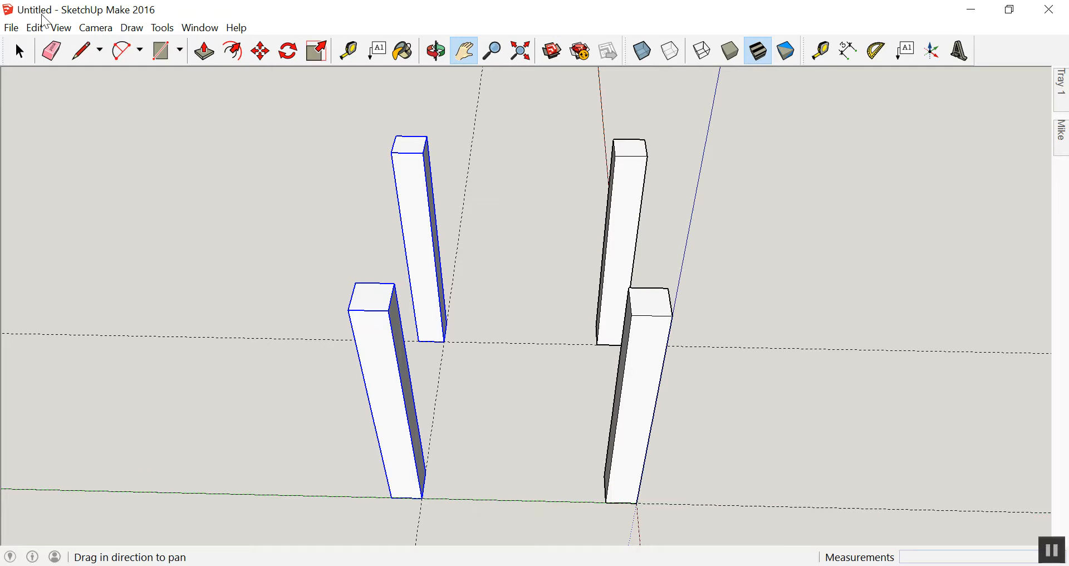
pyautogui.click(11, 27)
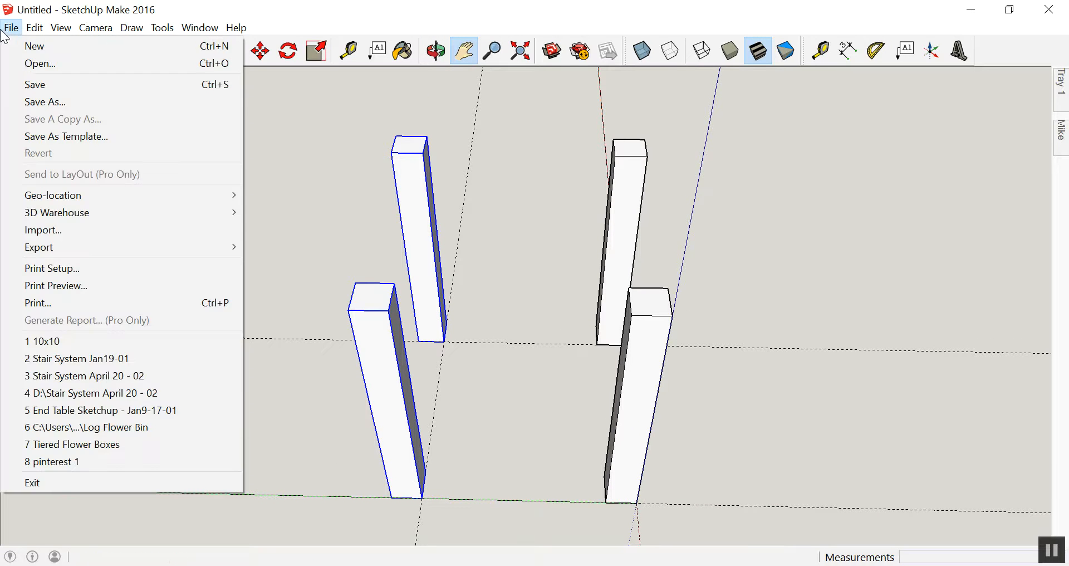
pyautogui.click(35, 101)
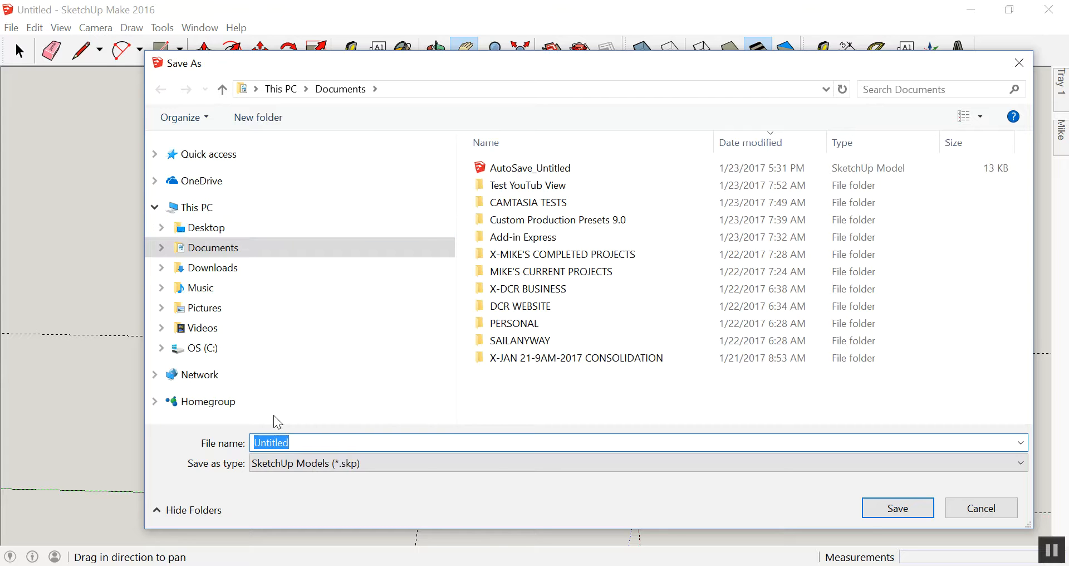
pyautogui.write('Table YouTube')
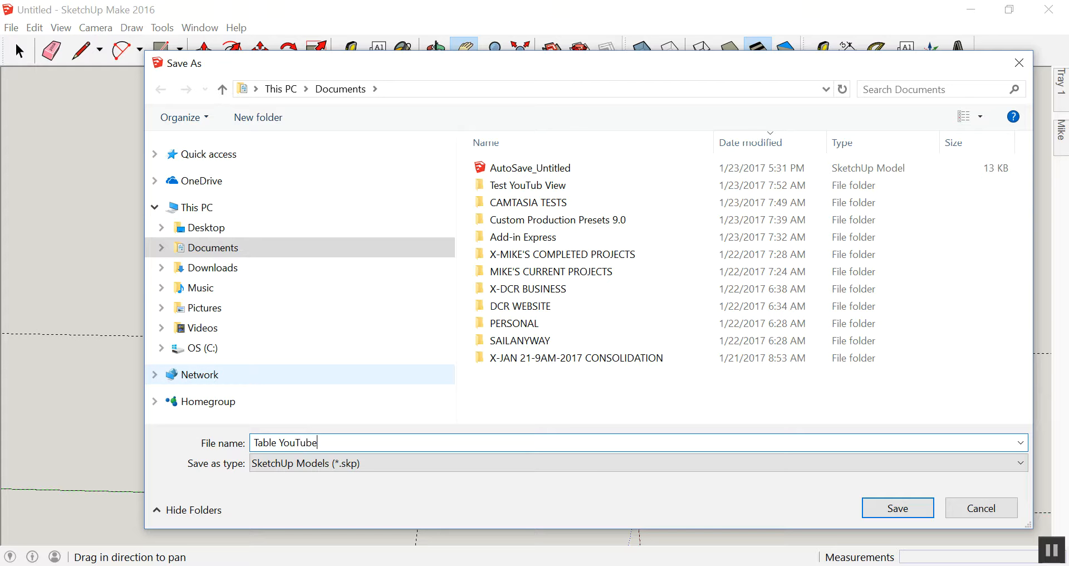
pyautogui.press('Return')
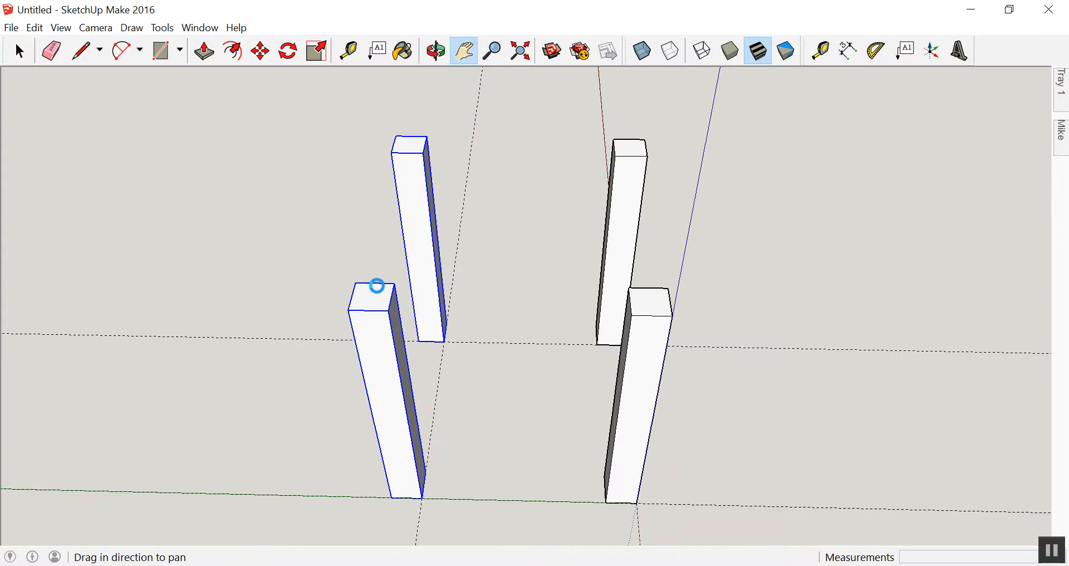
# Step: Try to add a vertical guide line 1.5 inches from the leg's side edge and measure its offset along the top edge
pyautogui.press('space')
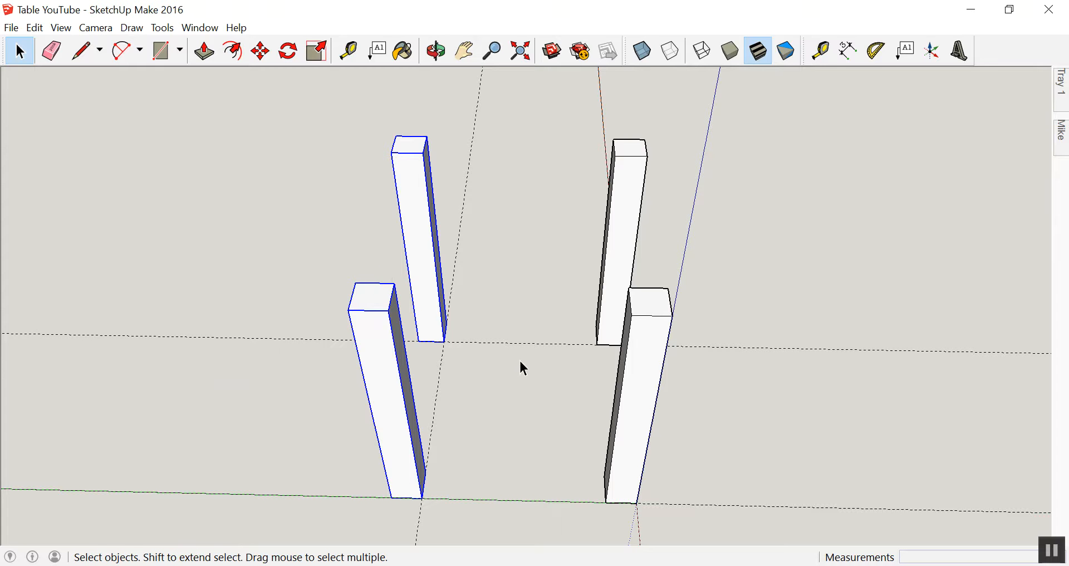
pyautogui.moveTo(479, 374); pyautogui.dragTo(321, 344, button='middle')
pyautogui.press('z')
pyautogui.moveTo(370, 384); pyautogui.dragTo(629, 353)
pyautogui.press('h')
pyautogui.moveTo(630, 353); pyautogui.dragTo(426, 294, button='middle')
pyautogui.press('z')
pyautogui.moveTo(463, 329); pyautogui.dragTo(458, 222)
pyautogui.scroll(5, 467, 225)
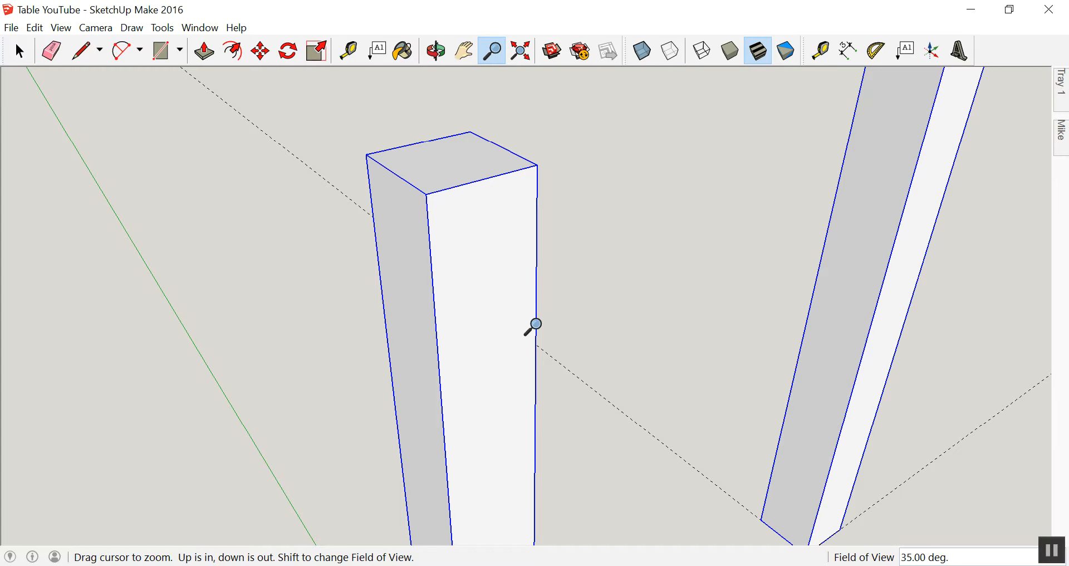
pyautogui.press('t')
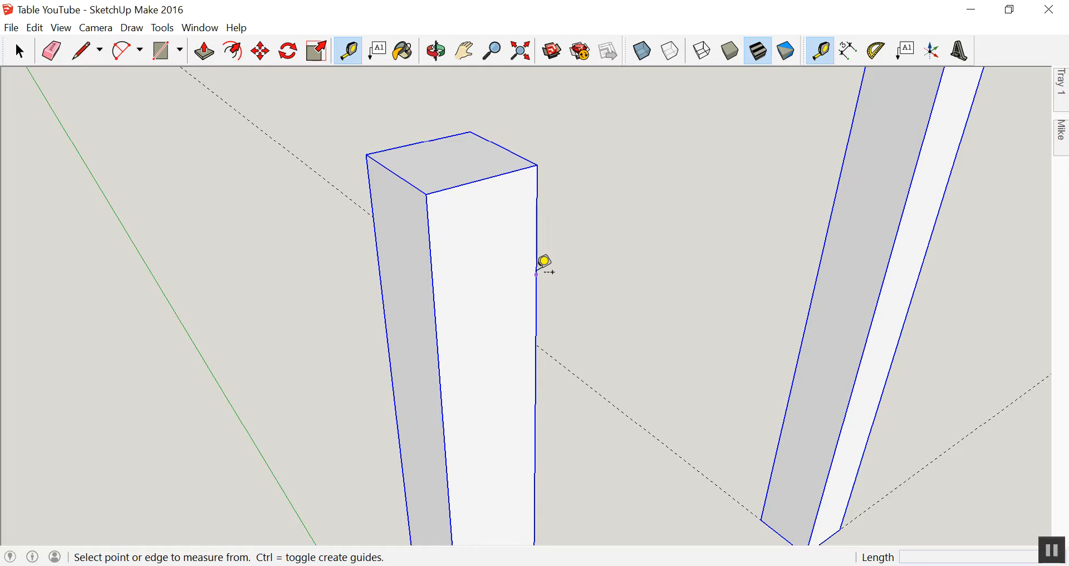
pyautogui.click(538, 189)
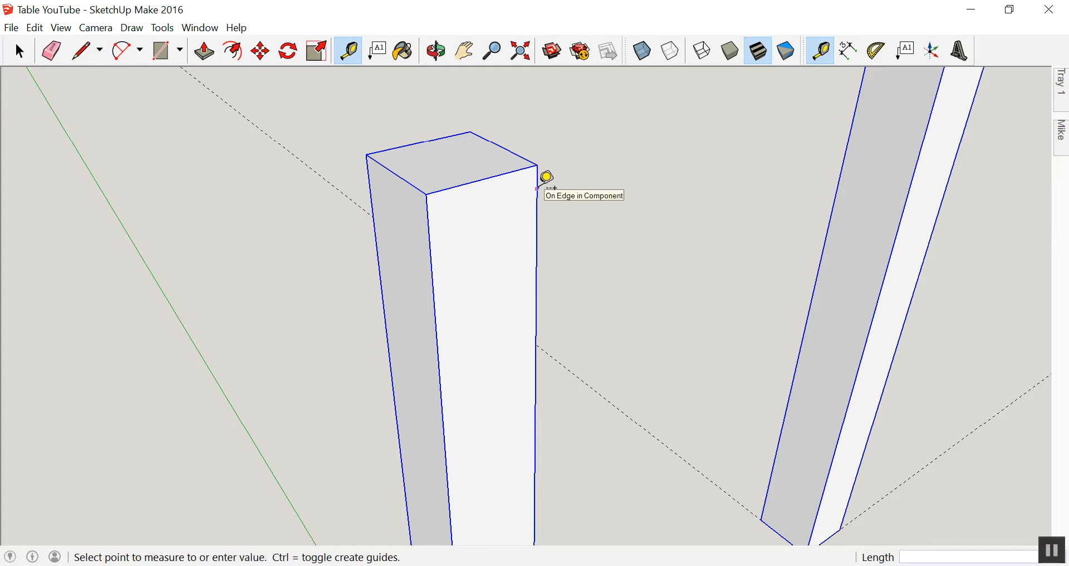
pyautogui.click(481, 193)
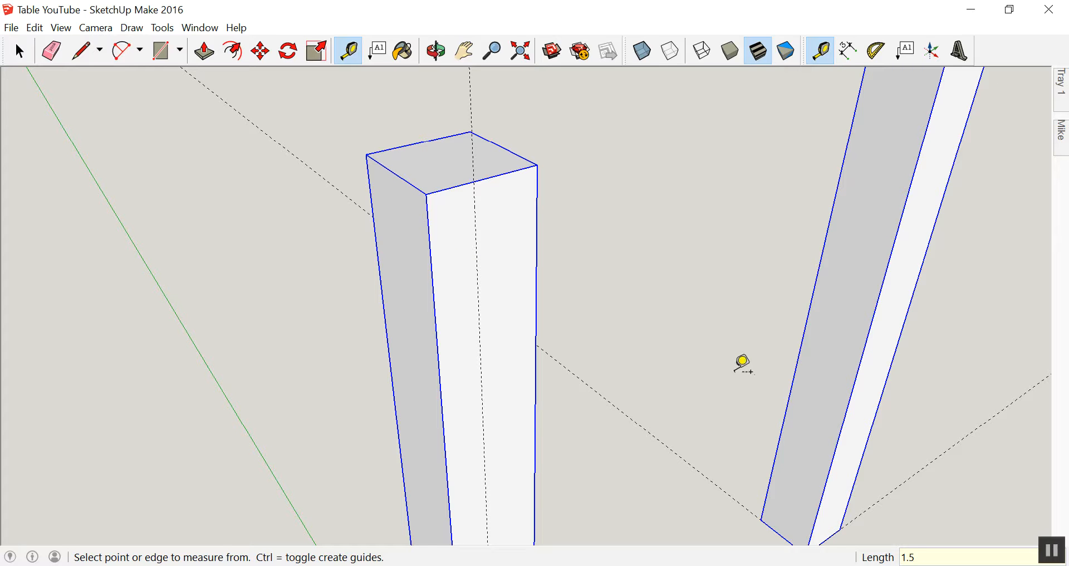
pyautogui.click(474, 182)
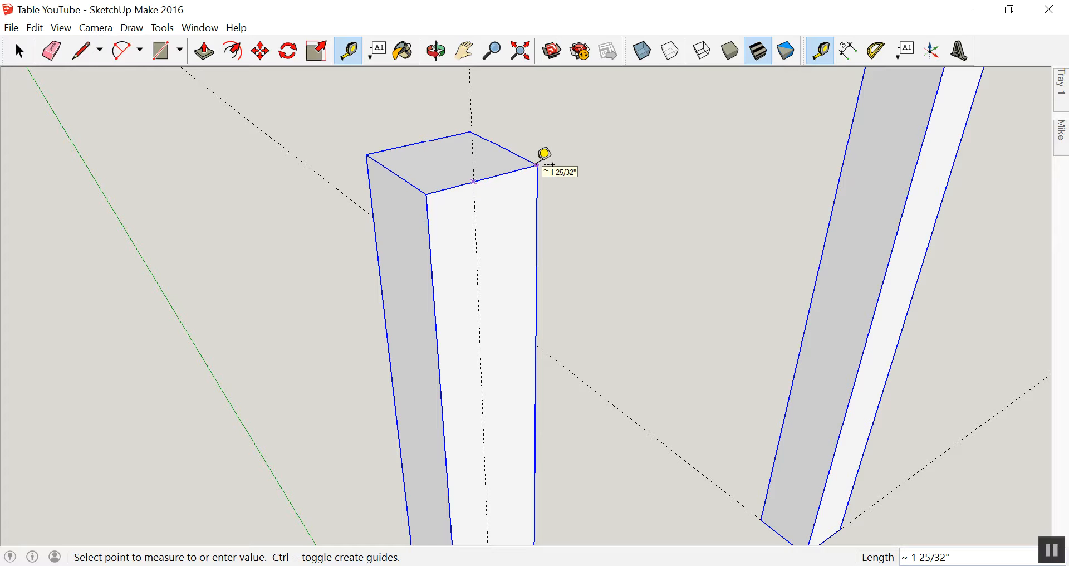
pyautogui.click(539, 164)
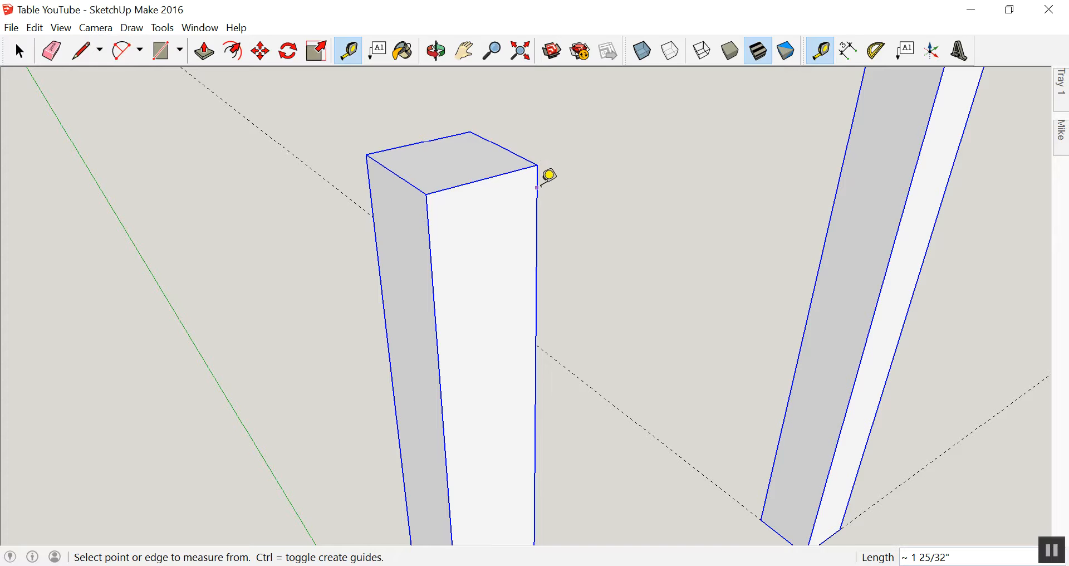
pyautogui.click(537, 207)
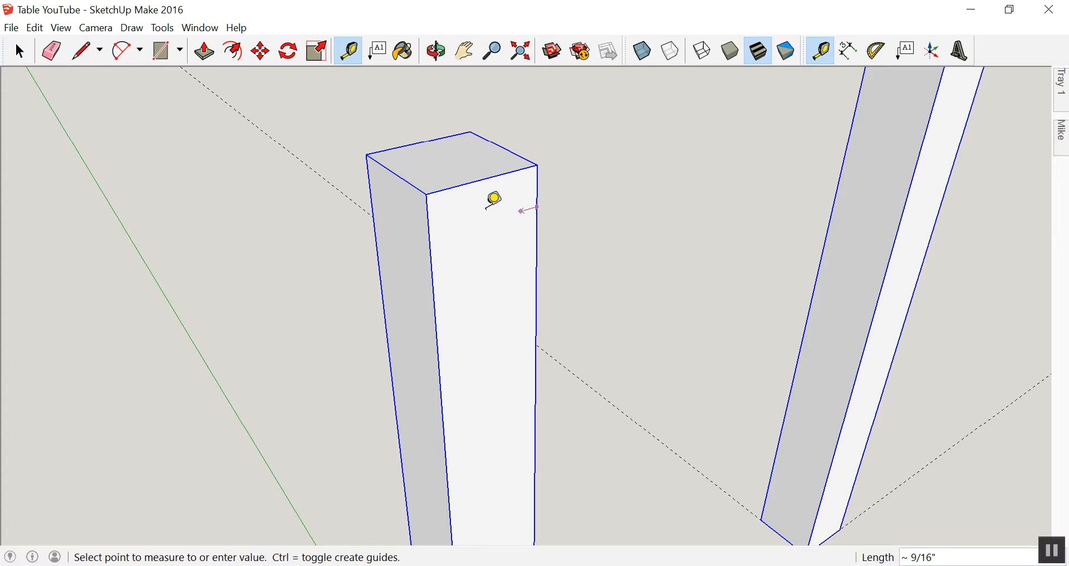
pyautogui.click(488, 210)
pyautogui.press('space')
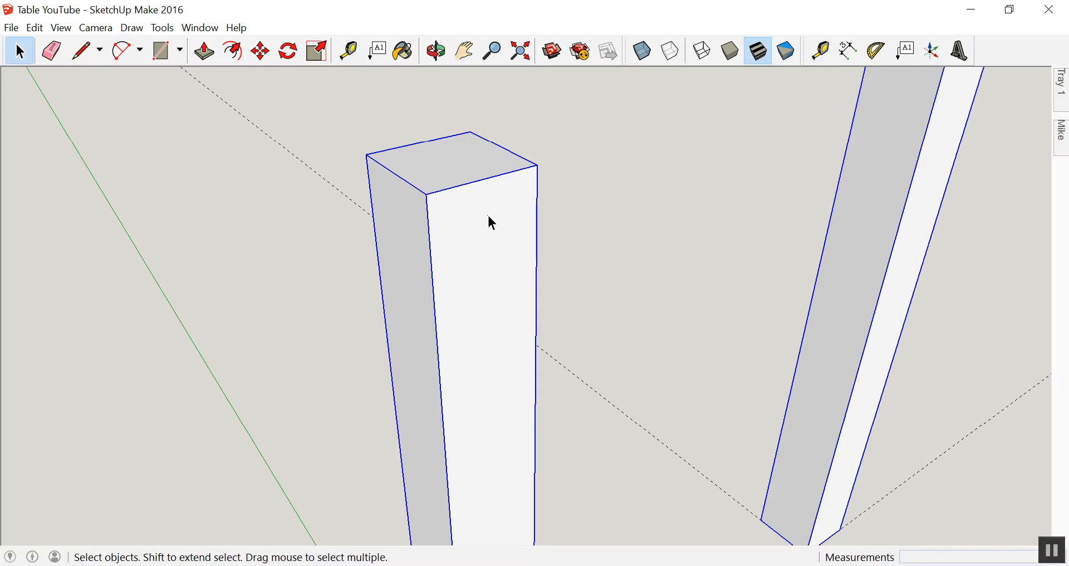
# Step: Add a vertical guide line 1.5 inches from the side edge of the leg's face and measure its offset along the top edge
pyautogui.press('t')
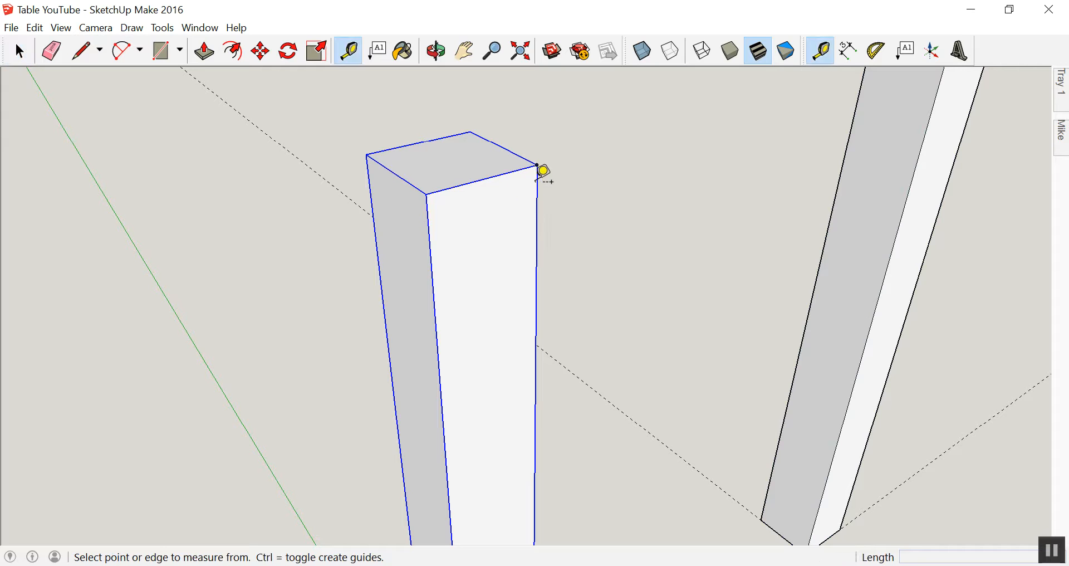
pyautogui.click(538, 187)
pyautogui.click(497, 197)
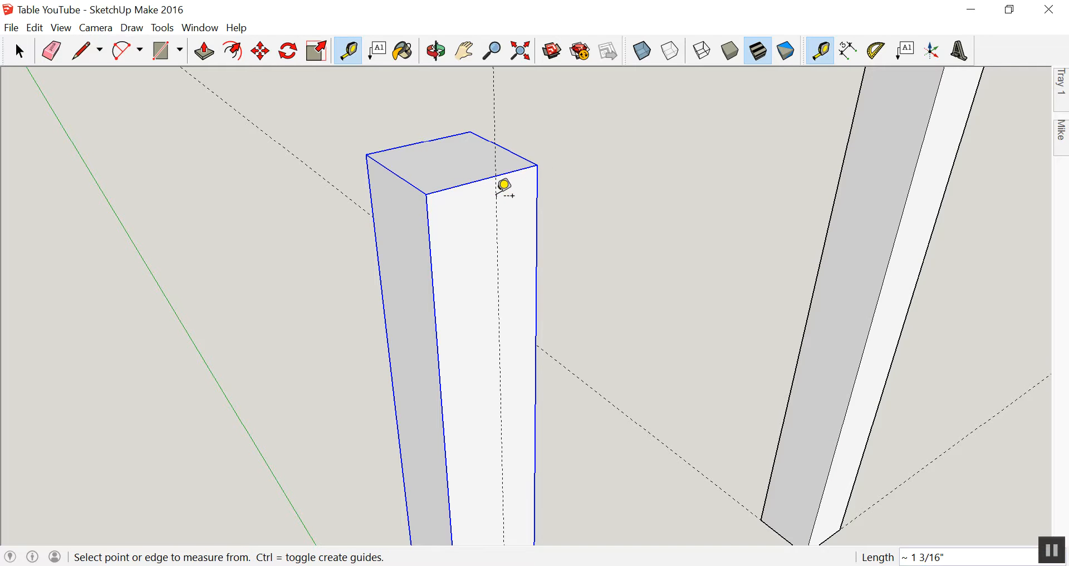
pyautogui.write('1.5')
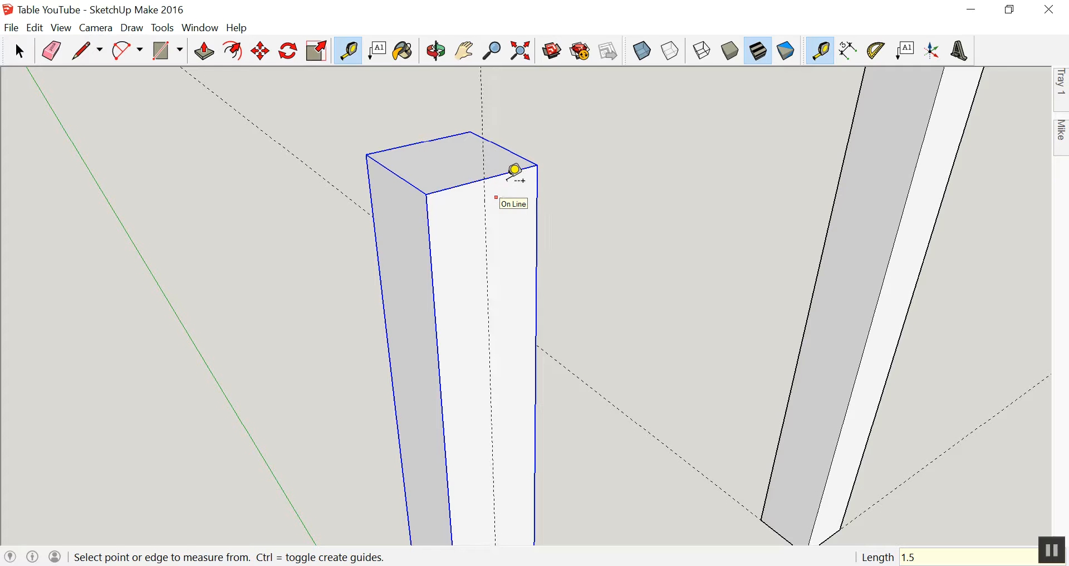
pyautogui.click(538, 165)
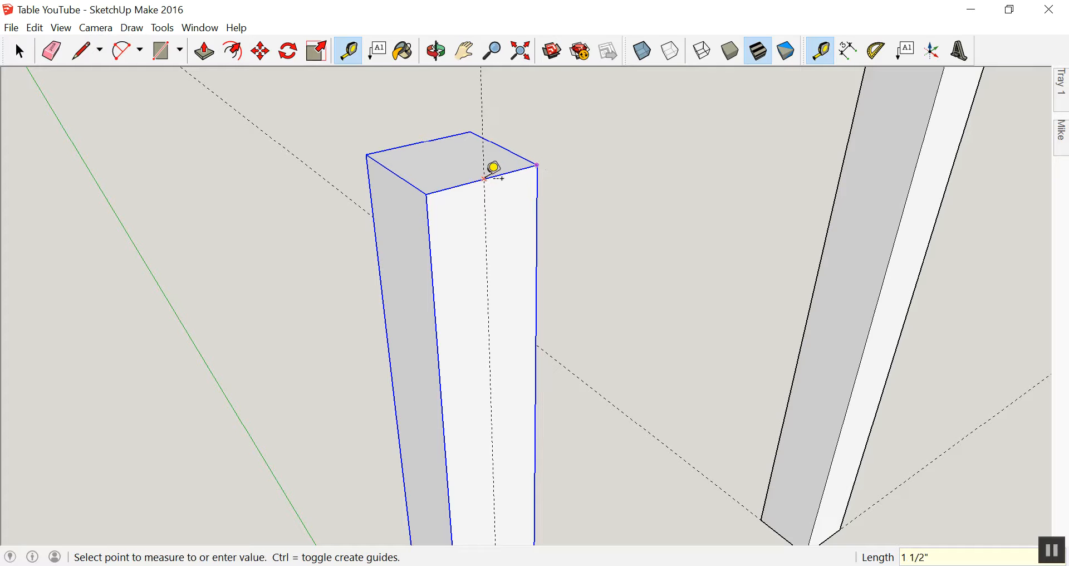
pyautogui.click(488, 177)
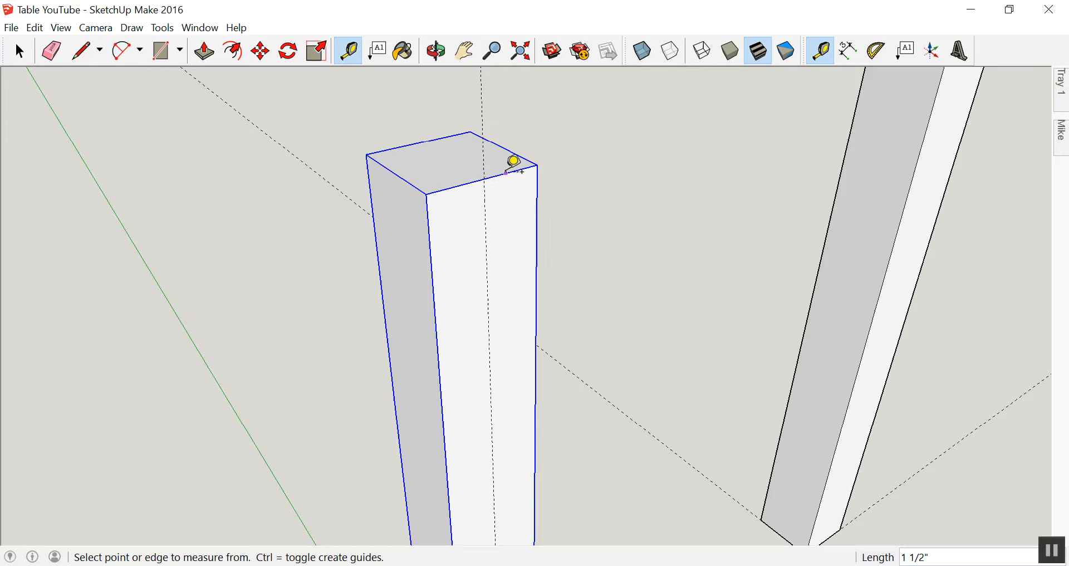
# Step: Add a horizontal guide line 4 inches below the top edge of the leg's front face and clear the selection
pyautogui.click(506, 173)
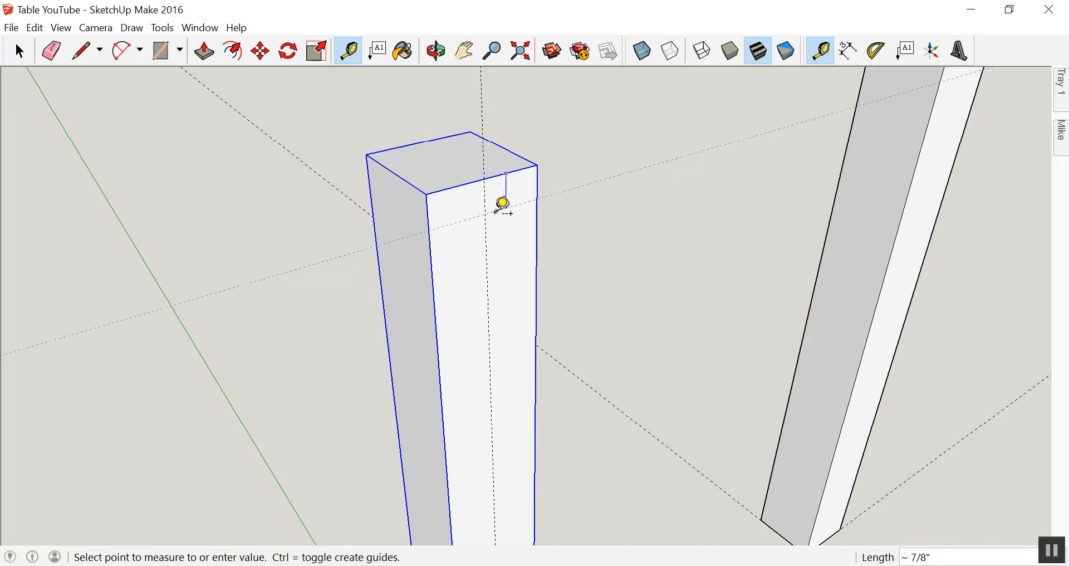
pyautogui.click(477, 260)
pyautogui.write('4')
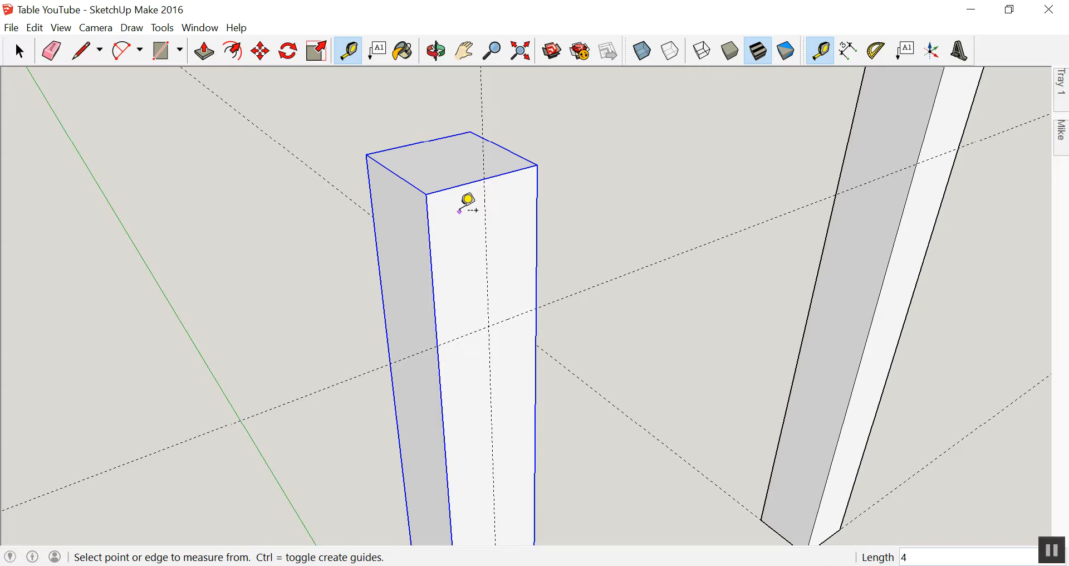
pyautogui.press('space')
pyautogui.click(620, 186)
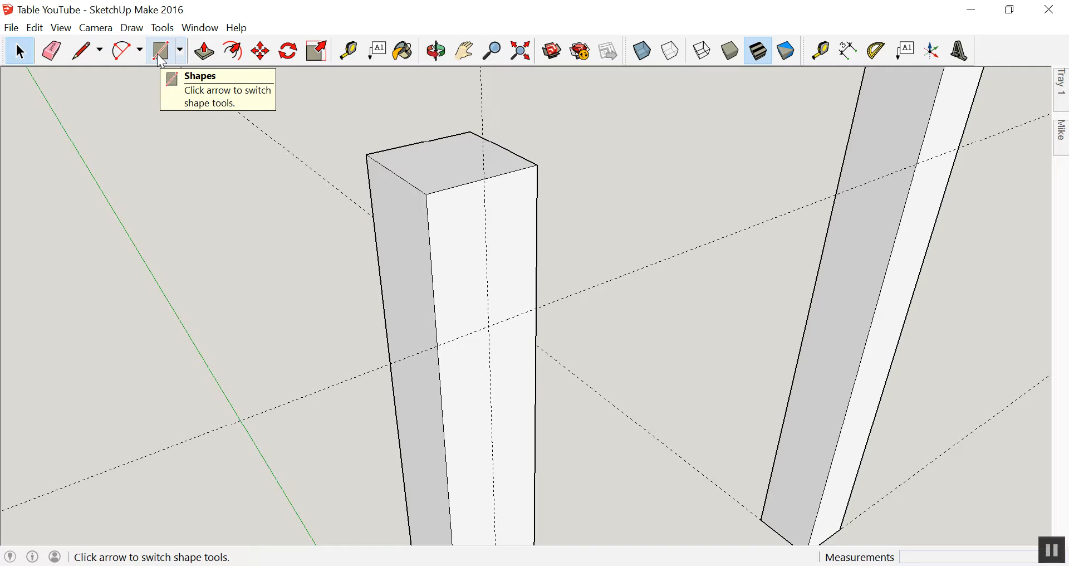
# Step: Draw a 1 1/2 by 4 inch rectangle on the leg's face, from the vertical guide at the top edge to the horizontal guide at the side edge
pyautogui.press('r')
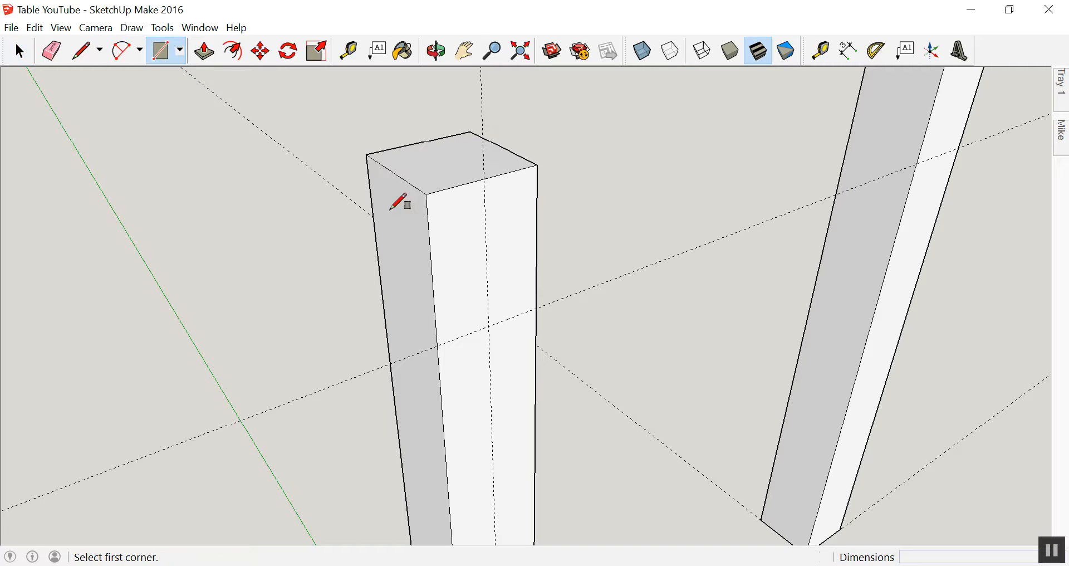
pyautogui.click(484, 178)
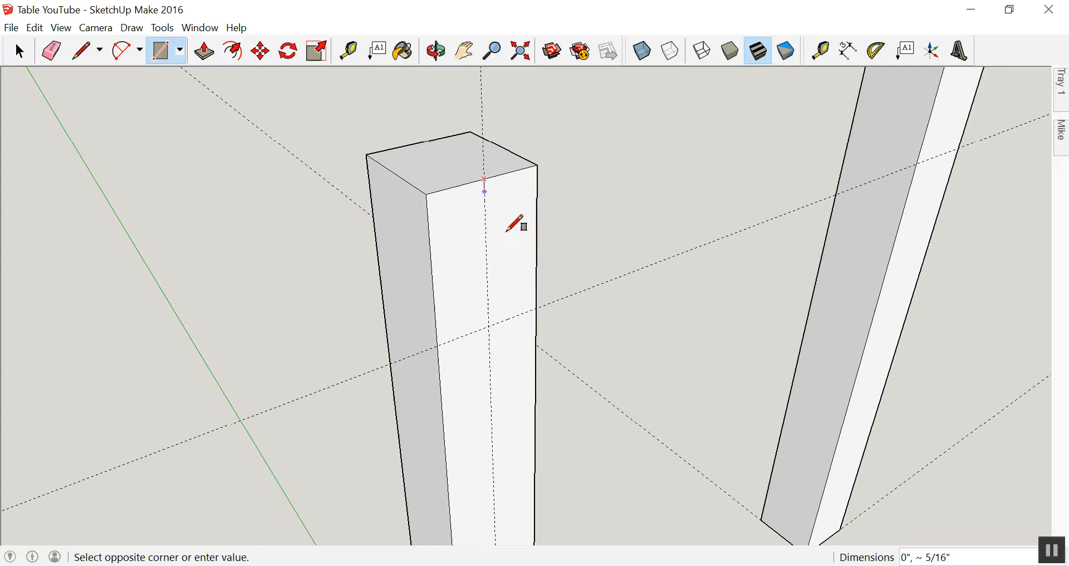
pyautogui.click(537, 307)
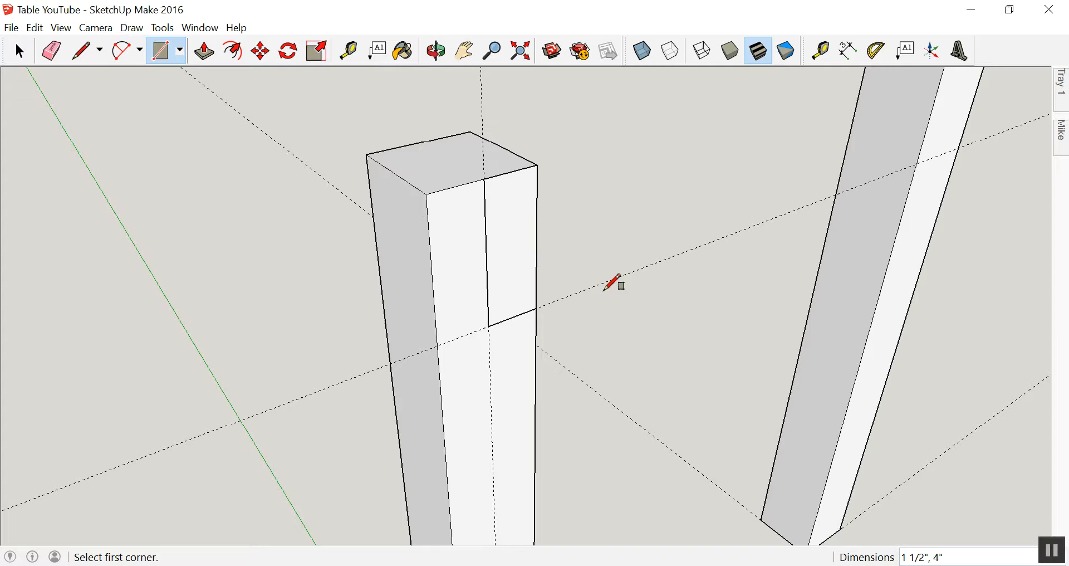
pyautogui.press('space')
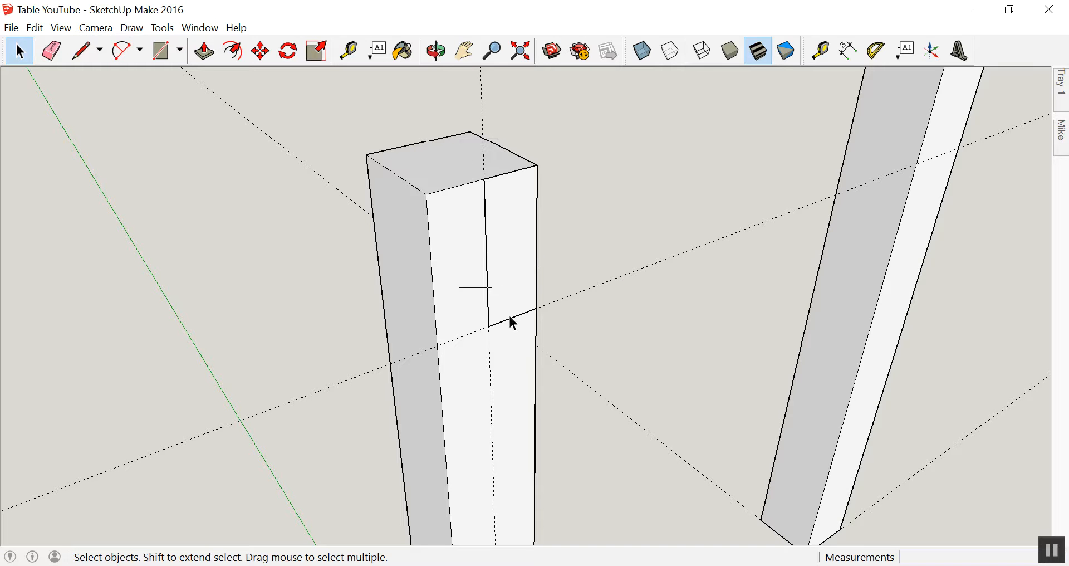
# Step: Make the rectangle's face and edges a component named Rail
pyautogui.click(491, 276)
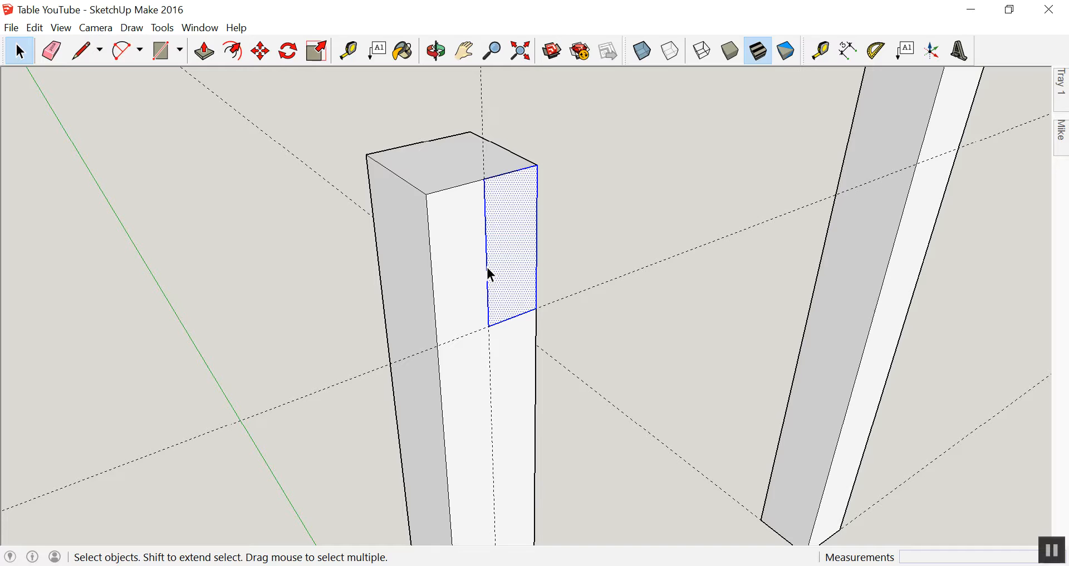
pyautogui.rightClick(499, 224)
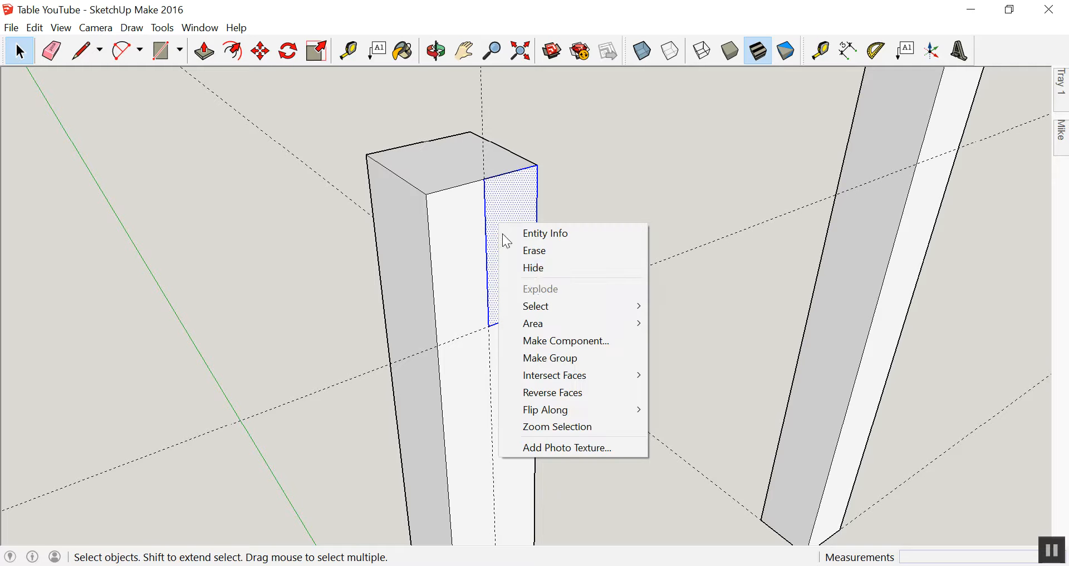
pyautogui.click(548, 340)
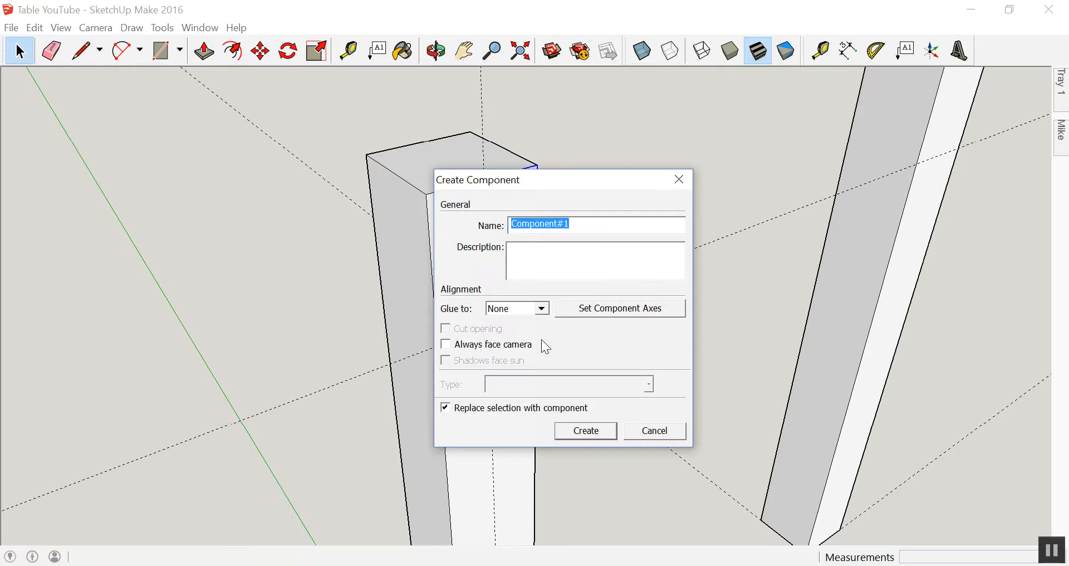
pyautogui.write('Rail')
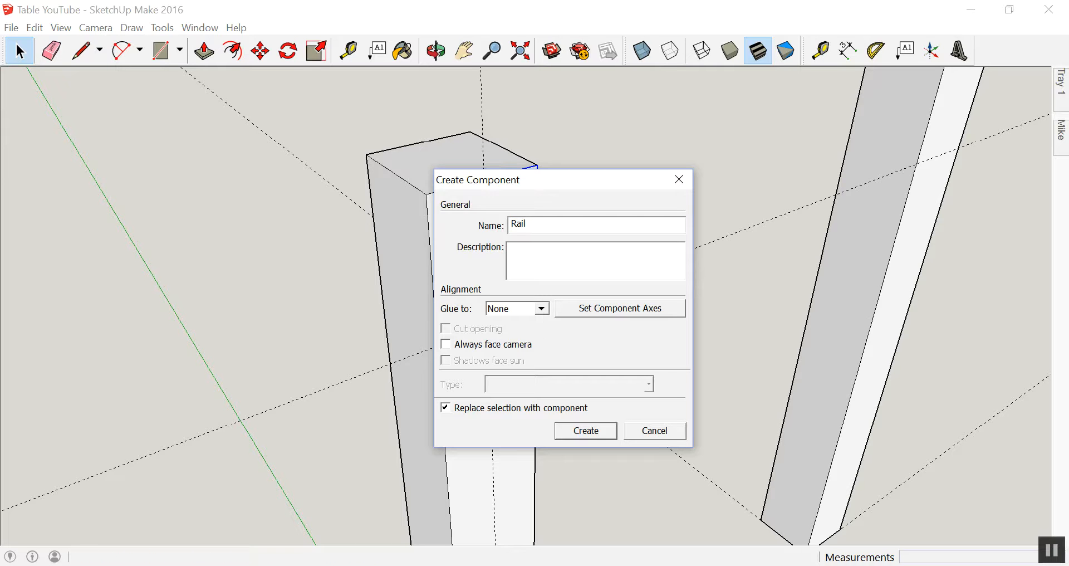
pyautogui.press('Return')
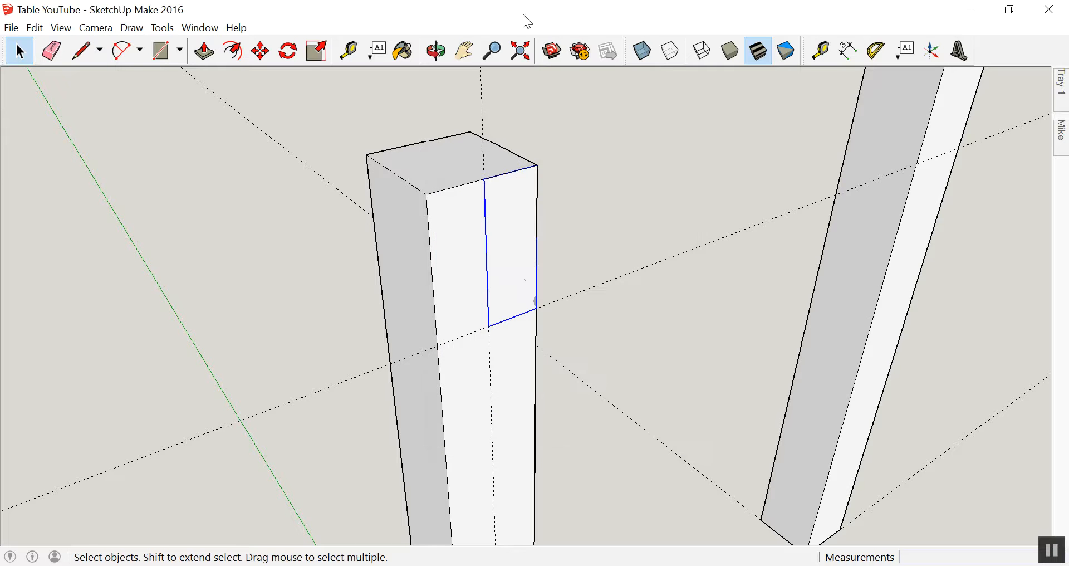
# Step: Open the Rail component for editing, extrude its face 18 inches to meet the opposite leg, and close the component
pyautogui.press('z')
pyautogui.moveTo(464, 13)
pyautogui.mouseDown()
pyautogui.moveTo(456, 115)
pyautogui.moveTo(304, 114)
pyautogui.mouseUp()
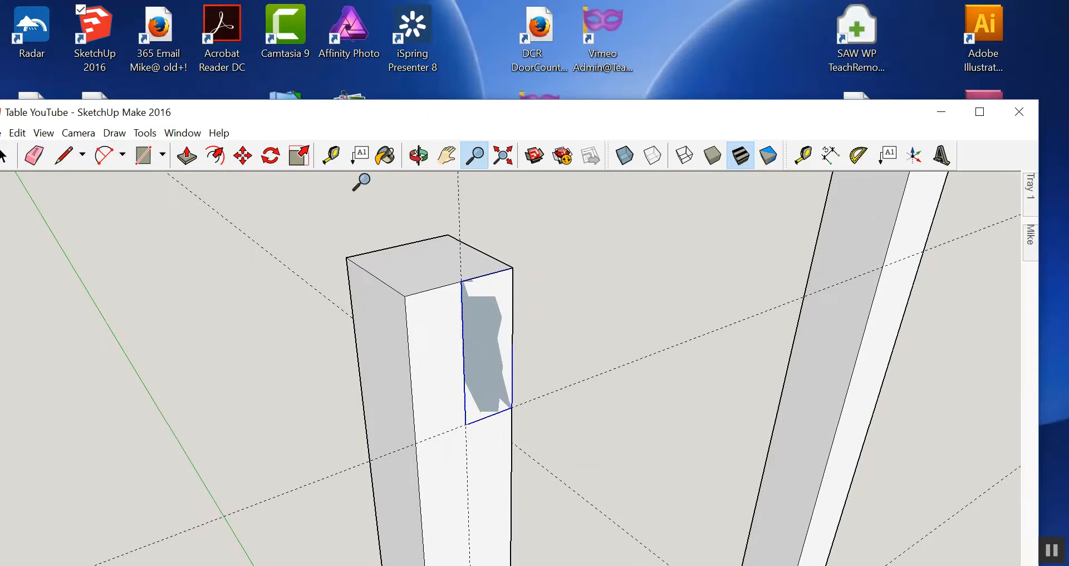
pyautogui.click(980, 112)
pyautogui.moveTo(568, 227); pyautogui.dragTo(436, 205)
pyautogui.press('h')
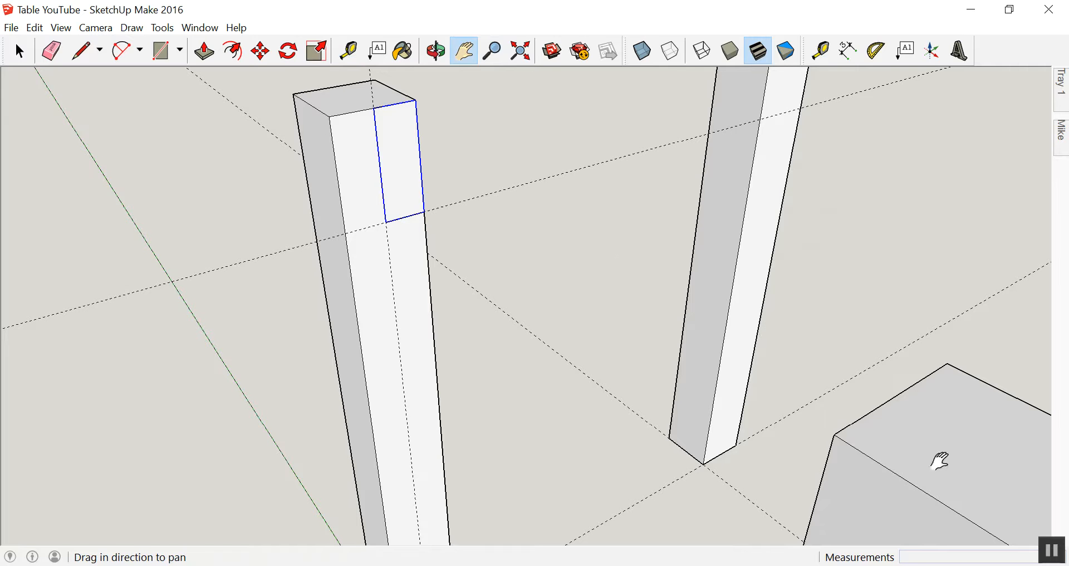
pyautogui.press('space')
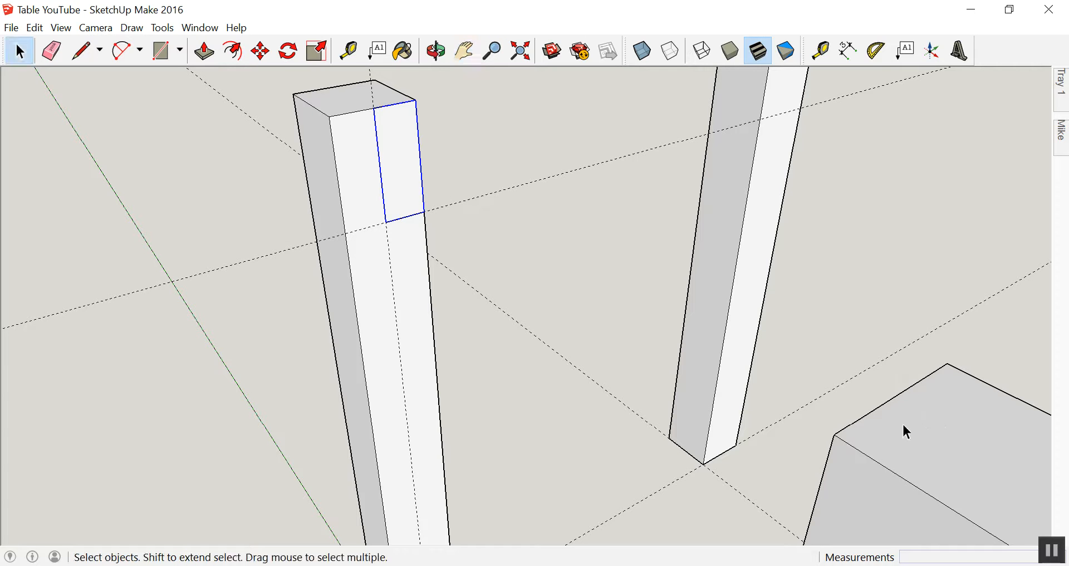
pyautogui.doubleClick(400, 152)
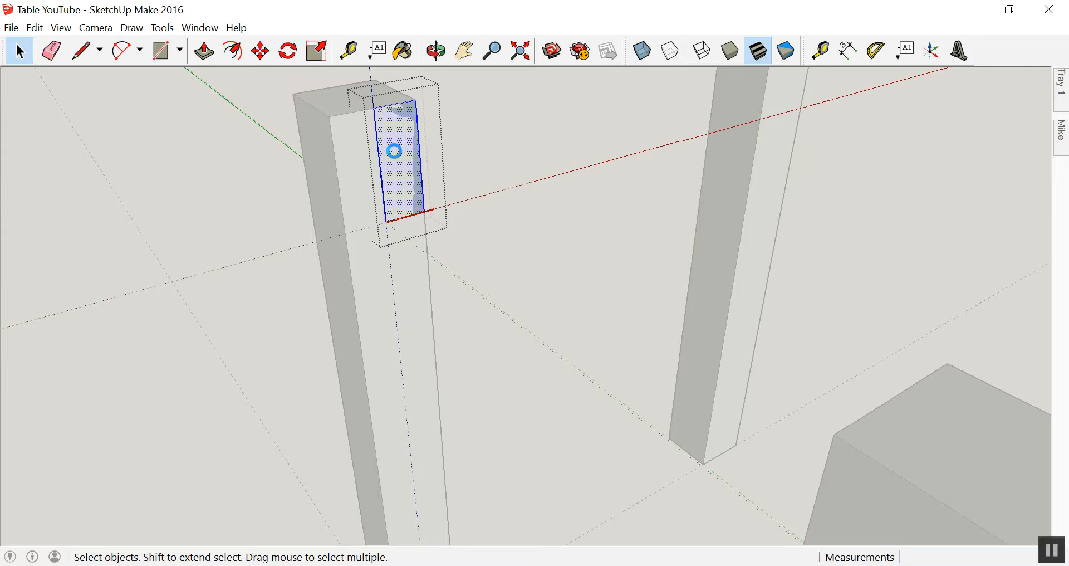
pyautogui.press('p')
pyautogui.moveTo(405, 136); pyautogui.dragTo(868, 422)
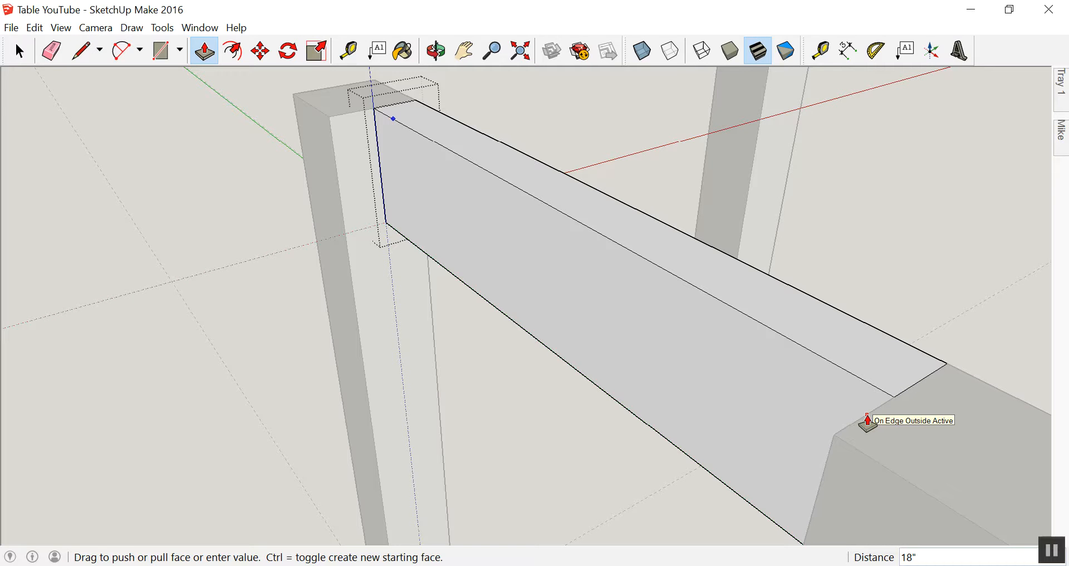
pyautogui.moveTo(868, 421); pyautogui.dragTo(868, 422)
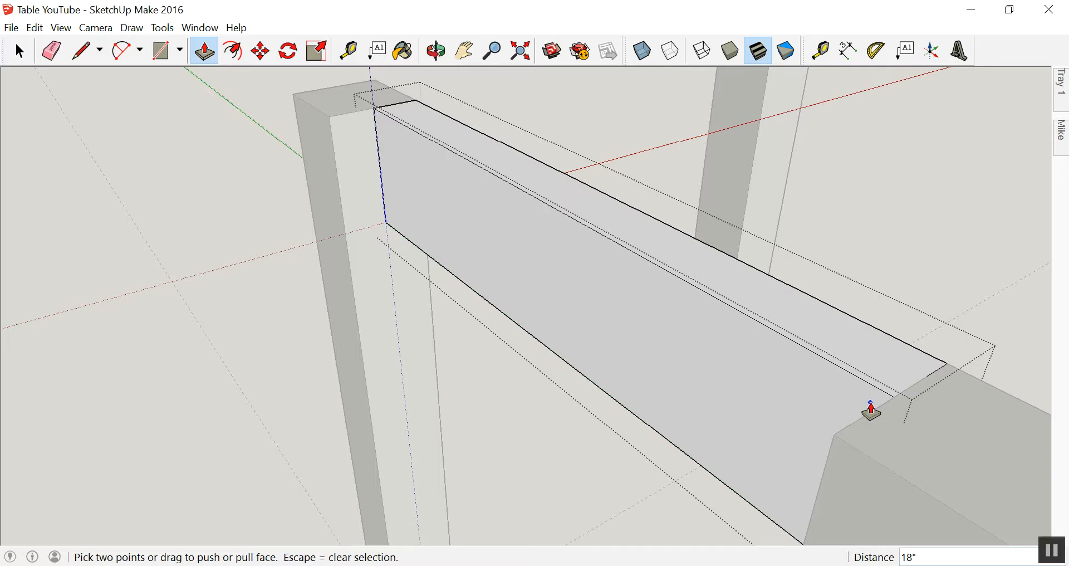
pyautogui.press('space')
pyautogui.click(881, 260)
# Step: Delete all guide lines from the model
pyautogui.press('z')
pyautogui.moveTo(673, 179); pyautogui.dragTo(680, 306)
pyautogui.press('o')
pyautogui.moveTo(669, 346); pyautogui.dragTo(573, 229)
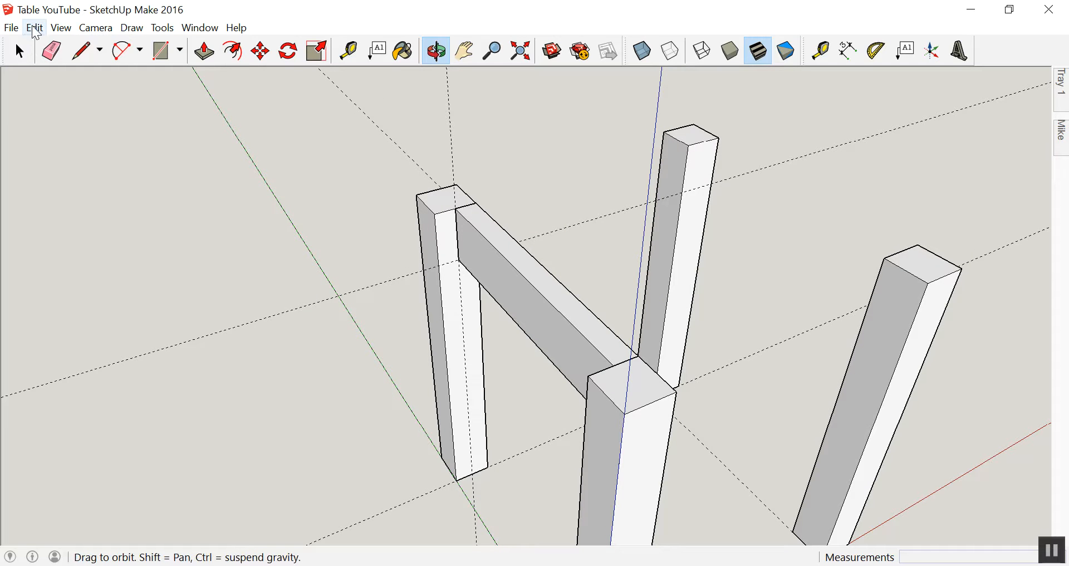
pyautogui.click(41, 31)
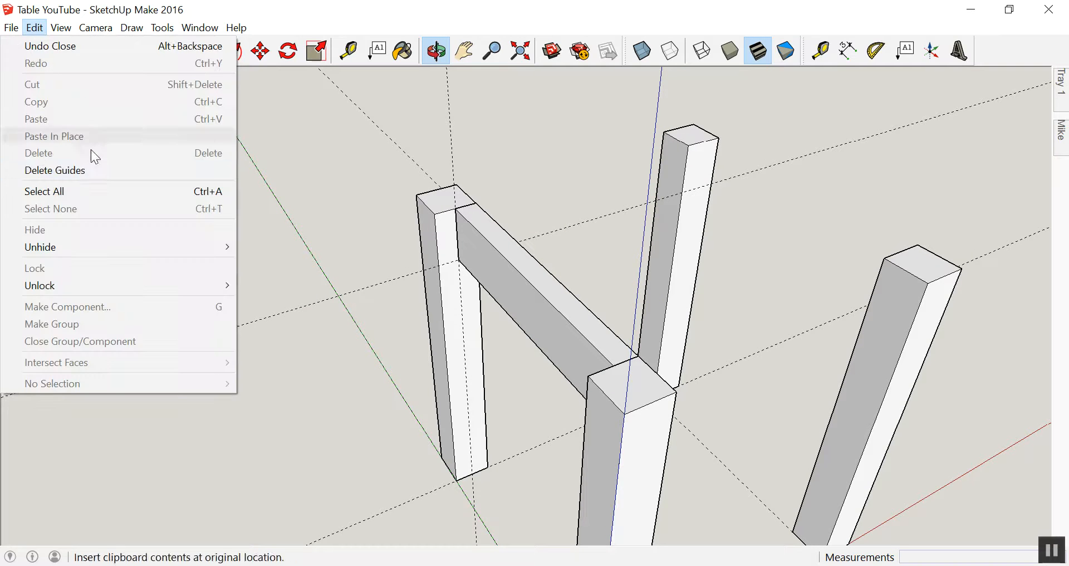
pyautogui.click(83, 168)
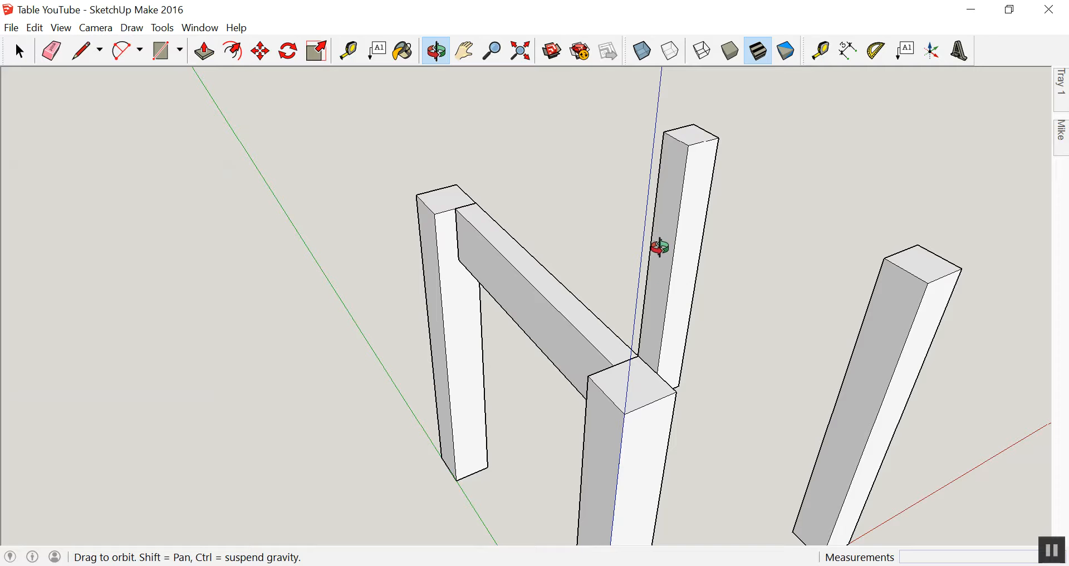
# Step: Copy the rail 19 1/2 inches along the red axis, from its corner at the leg to the matching inner corner of the opposite leg
pyautogui.moveTo(650, 300); pyautogui.dragTo(451, 374, button='middle')
pyautogui.doubleClick(448, 369)
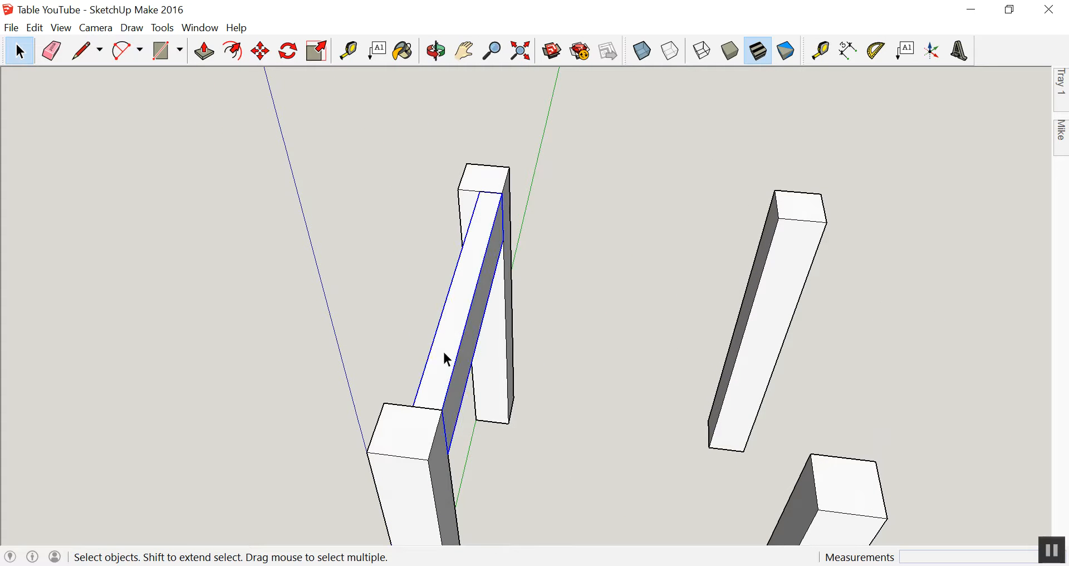
pyautogui.press('m')
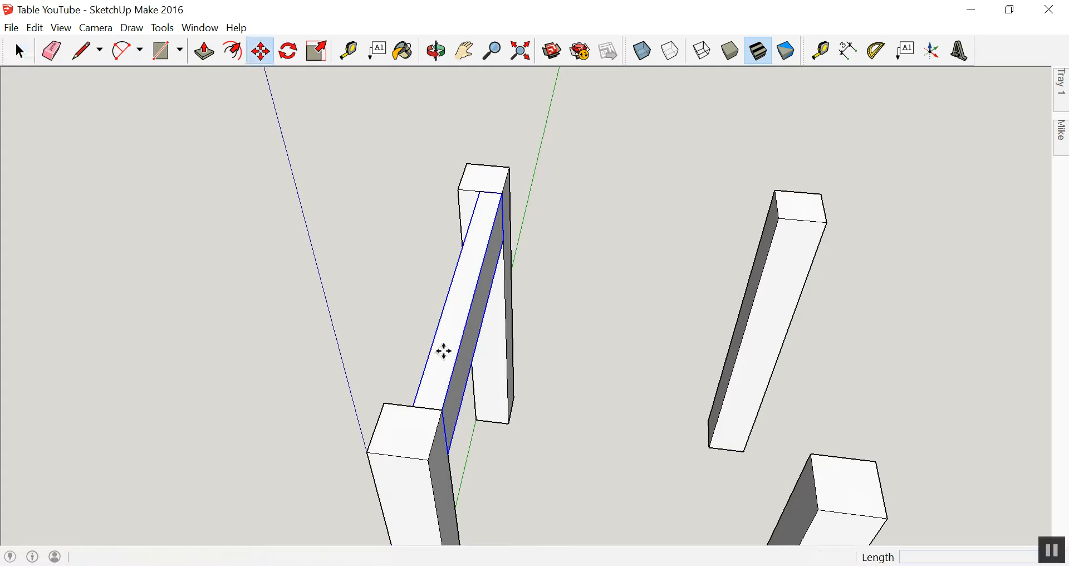
pyautogui.click(414, 407)
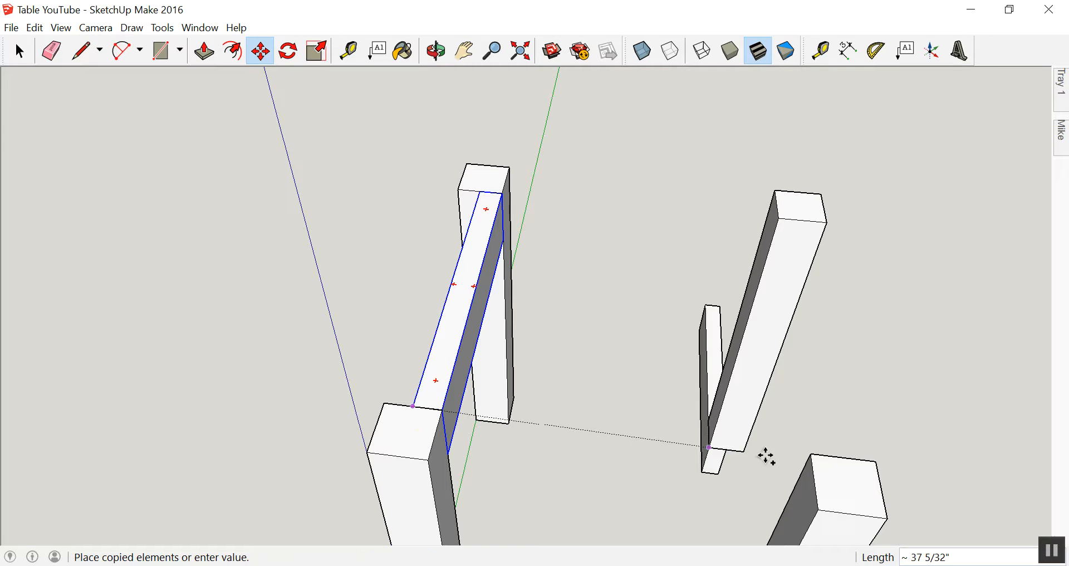
pyautogui.click(812, 456)
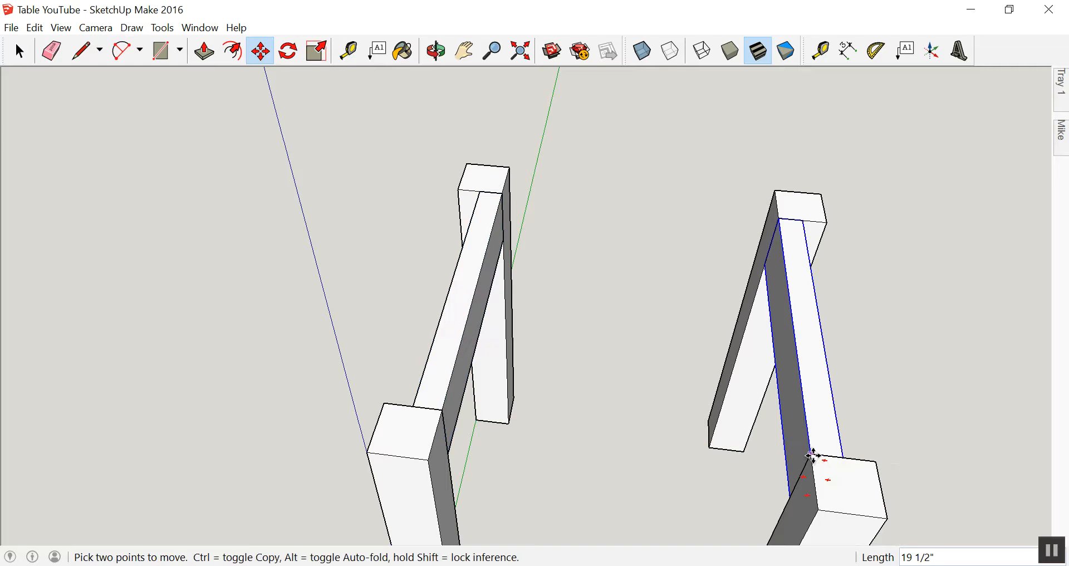
pyautogui.press('space')
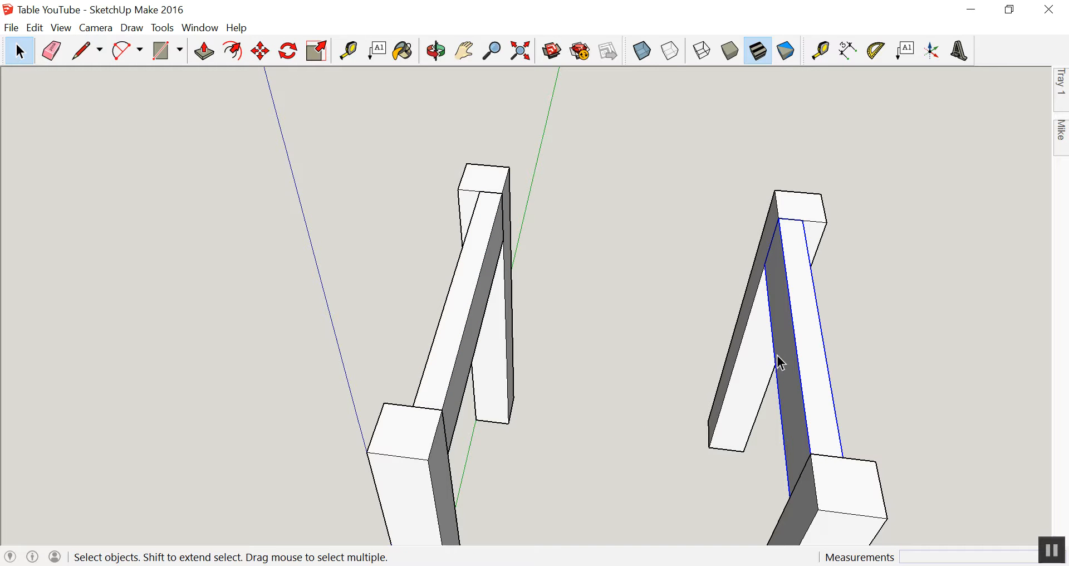
# Step: Flip the copied rail along the component's red axis and clear the selection
pyautogui.rightClick(801, 329)
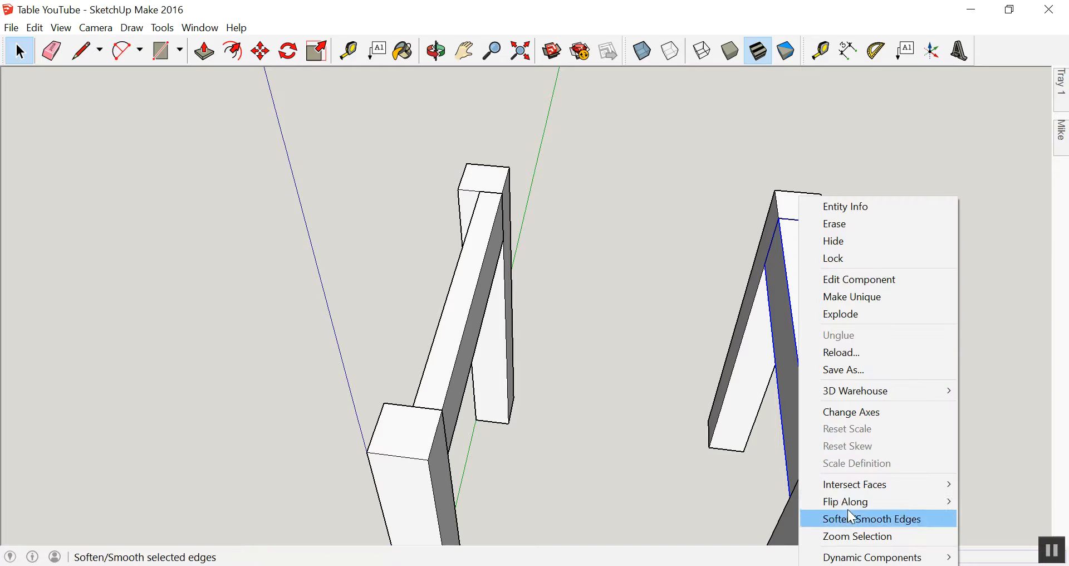
pyautogui.moveTo(855, 501)
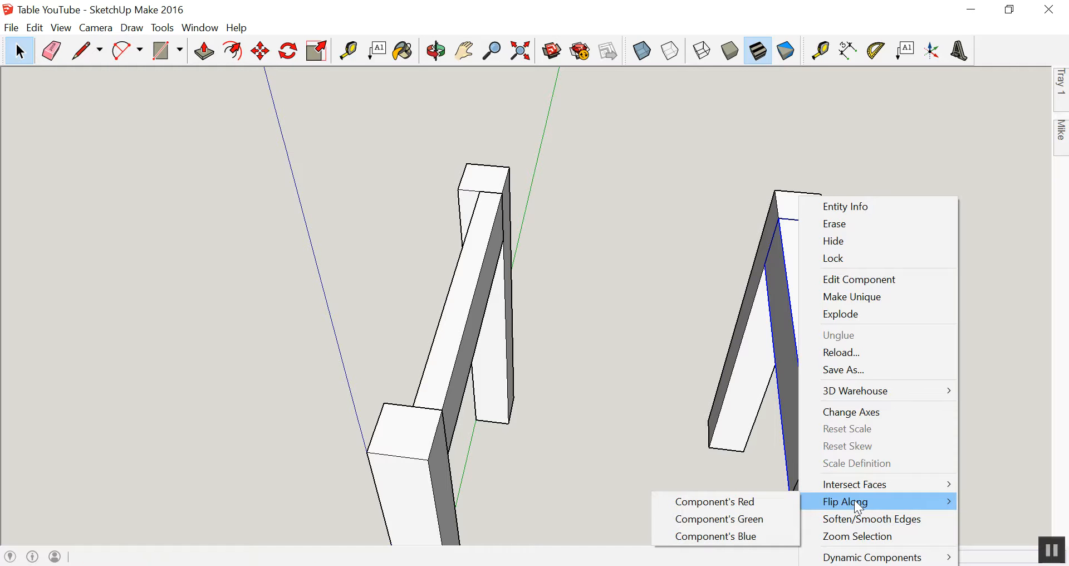
pyautogui.click(761, 503)
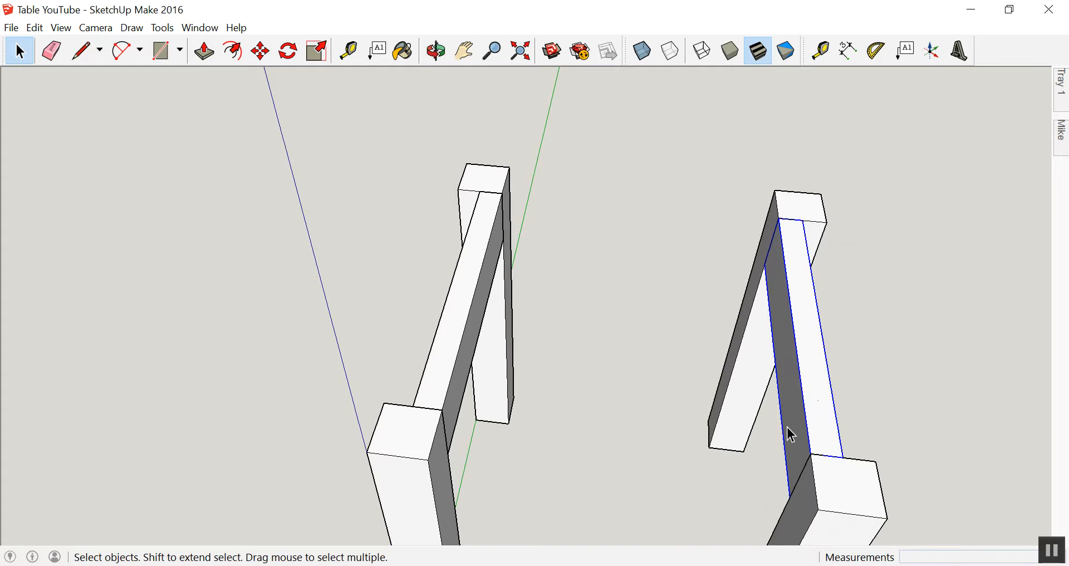
pyautogui.click(856, 373)
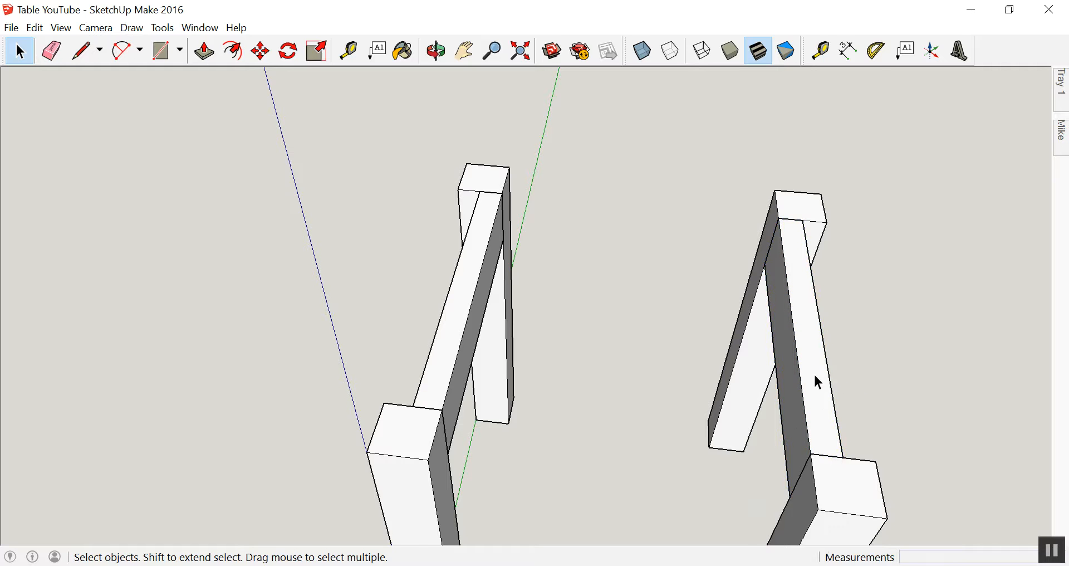
# Step: Try pulling the copied rail's inner face inward by about 2 1/16 inches to test how the mirrored rail components respond
pyautogui.press('z')
pyautogui.moveTo(752, 377); pyautogui.dragTo(748, 401)
pyautogui.press('space')
pyautogui.click(760, 382)
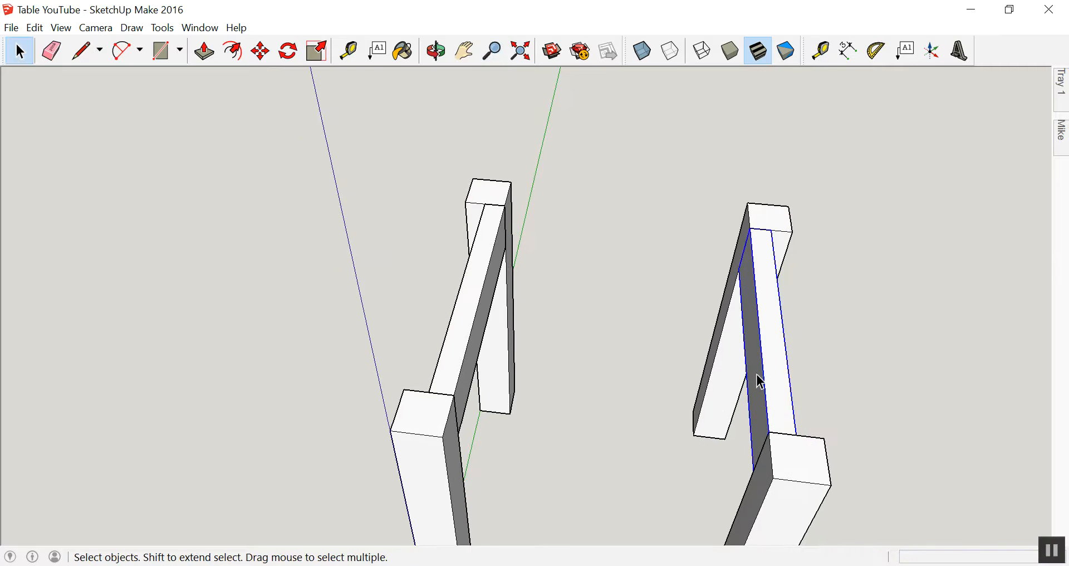
pyautogui.doubleClick(760, 382)
pyautogui.press('p')
pyautogui.click(757, 375)
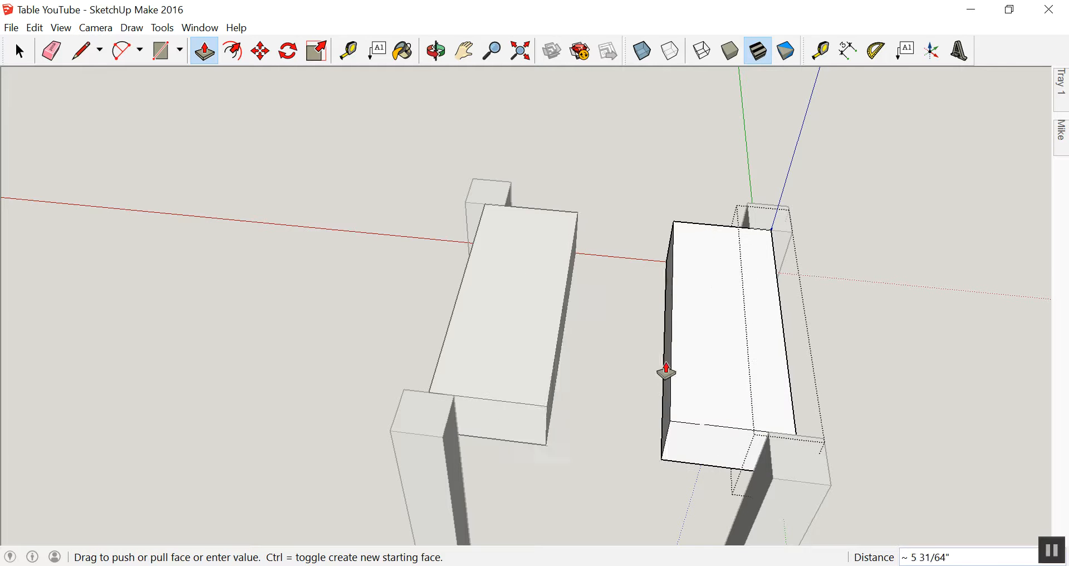
pyautogui.click(724, 365)
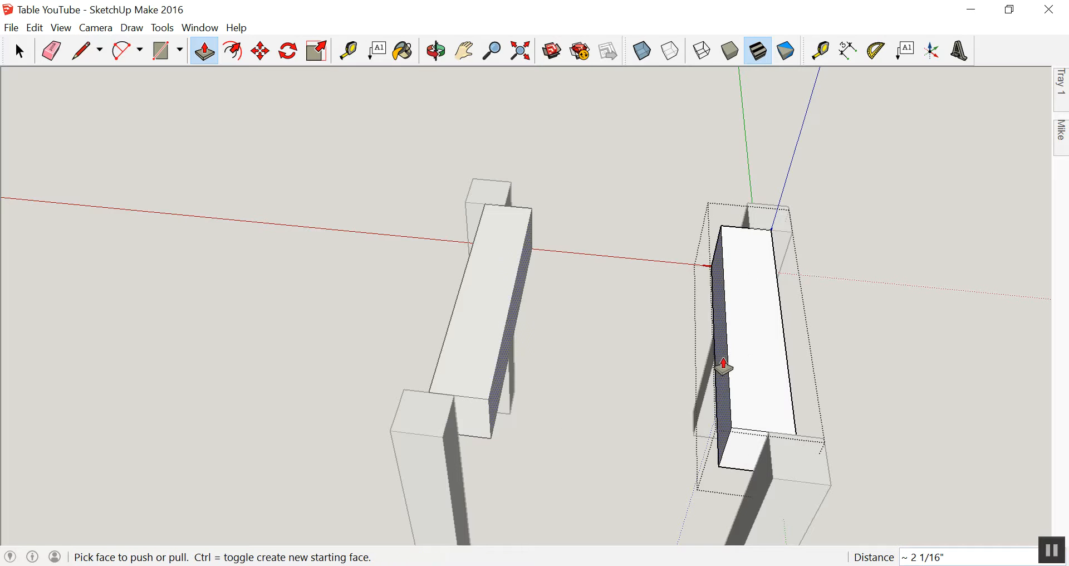
pyautogui.press('space')
pyautogui.click(870, 321)
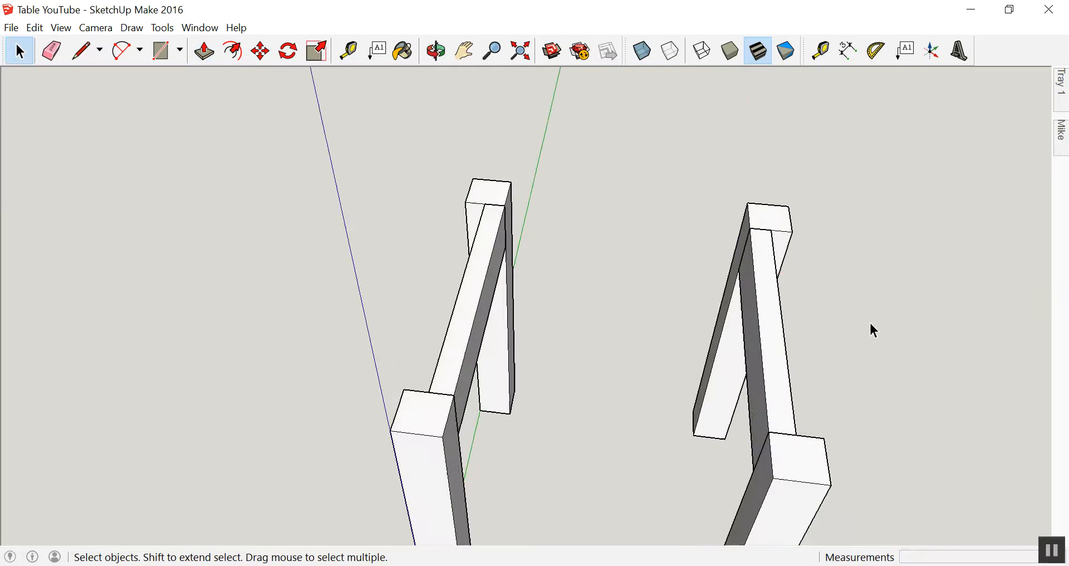
# Step: Try selecting the two legs and the rail on the side opposite the origin with a crossing selection, and clear it
pyautogui.press('z')
pyautogui.moveTo(529, 355); pyautogui.dragTo(526, 398)
pyautogui.scroll(-1, 497, 334)
pyautogui.press('space')
pyautogui.click(493, 332)
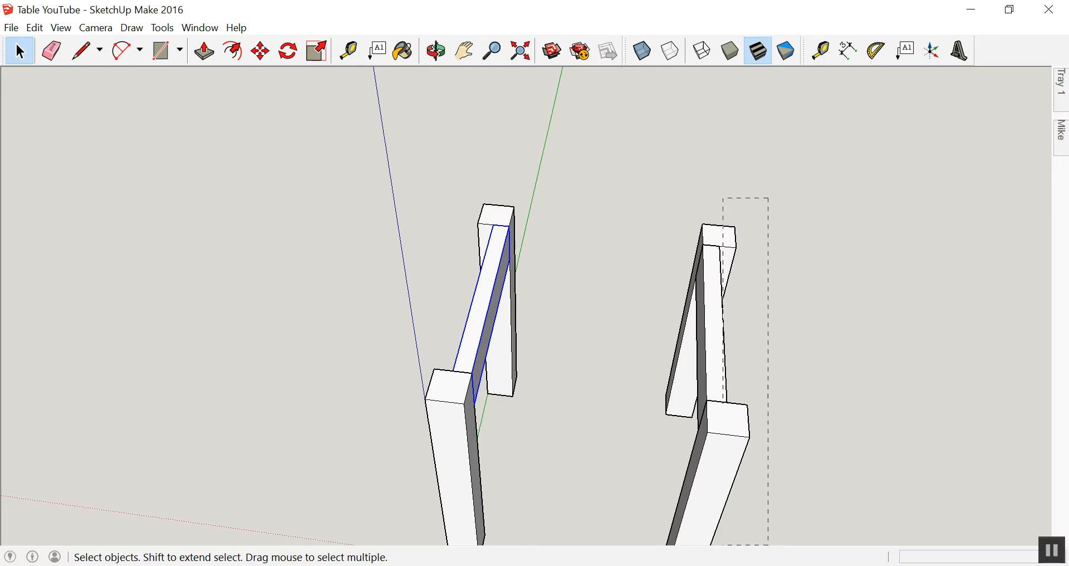
pyautogui.moveTo(669, 503); pyautogui.dragTo(669, 503)
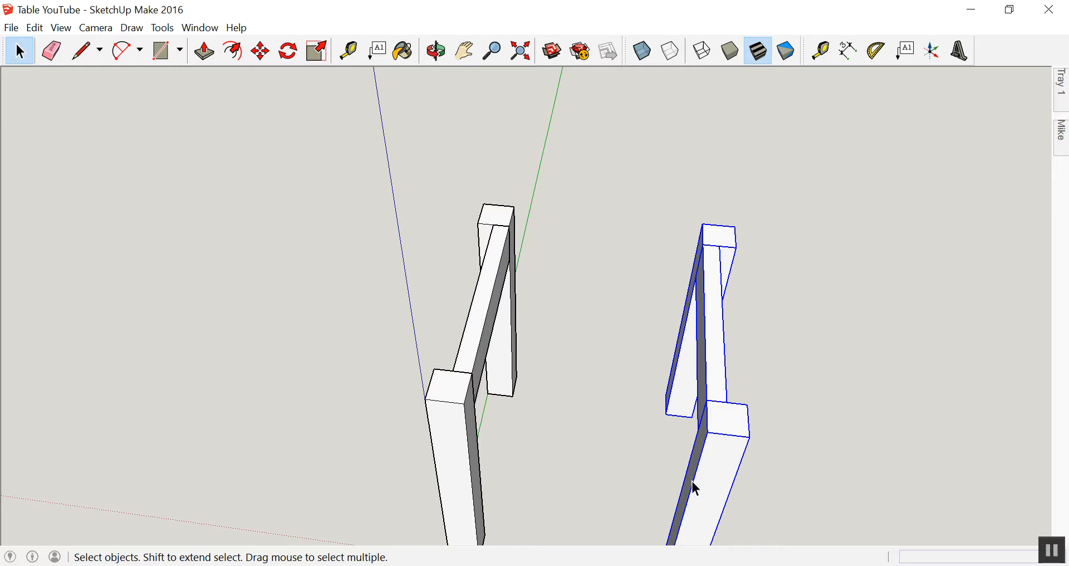
pyautogui.click(775, 233)
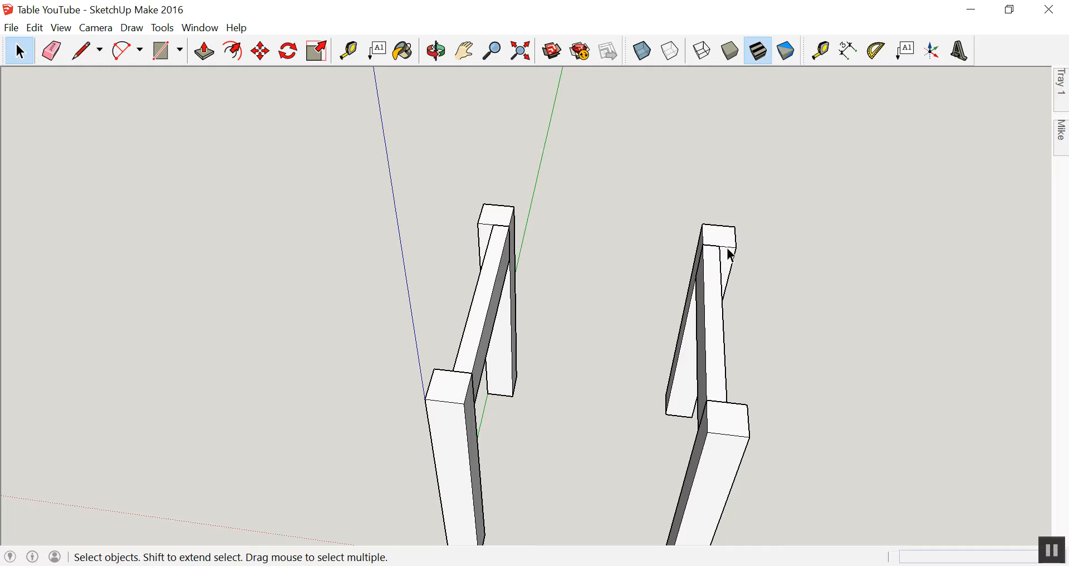
# Step: Try copying the rail nearest the blue axis about 7 19/64 inches into the opening, and delete the copy
pyautogui.click(703, 286)
pyautogui.click(488, 300)
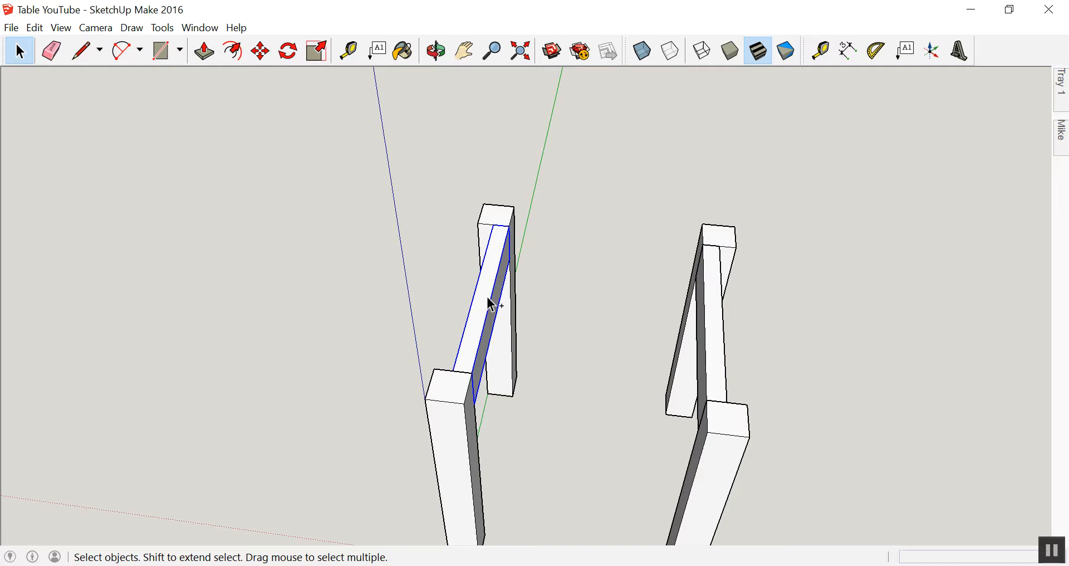
pyautogui.press('m')
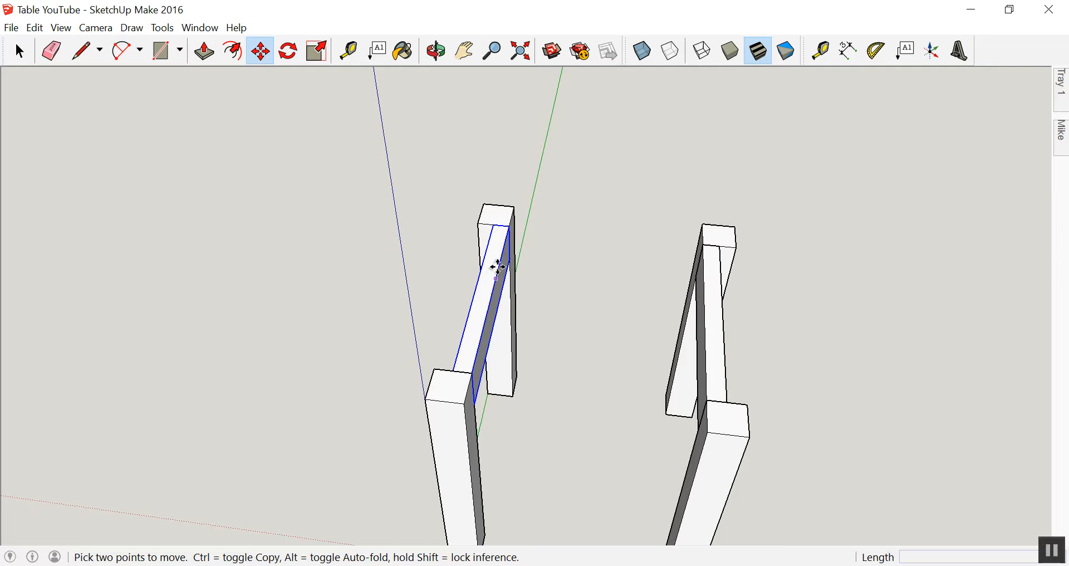
pyautogui.press('ctrl')
pyautogui.click(495, 225)
pyautogui.click(564, 229)
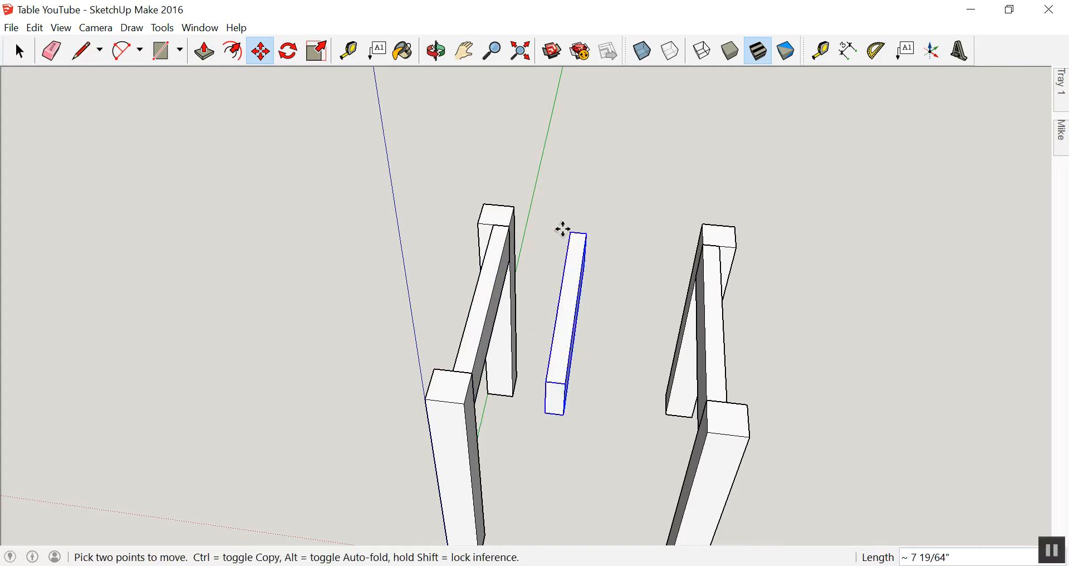
pyautogui.press('Delete')
# Step: Select both side rails and copy them together about 8 23/64 inches away from the legs
pyautogui.press('space')
pyautogui.click(711, 283)
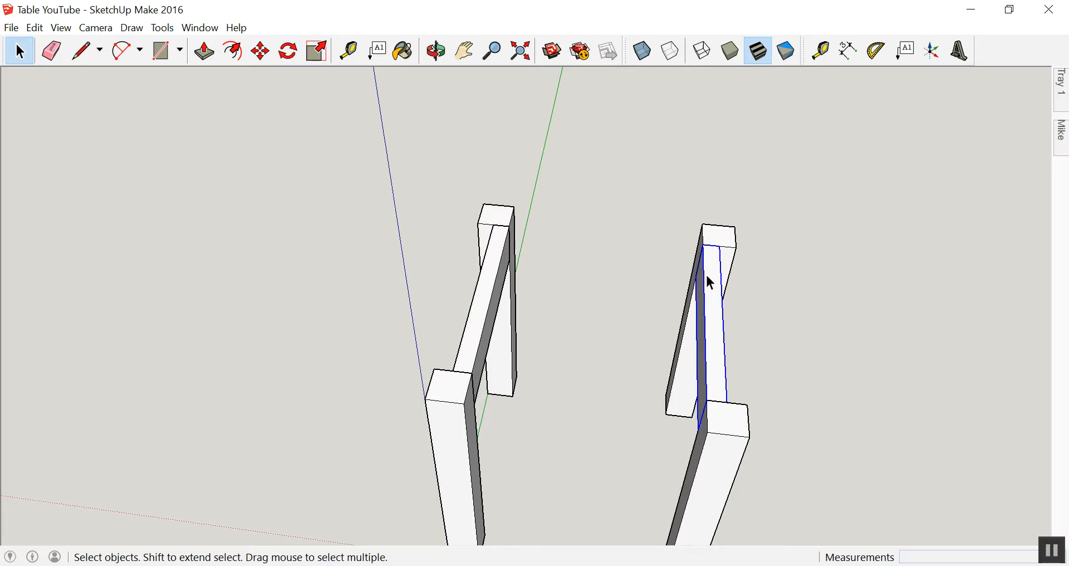
pyautogui.keyDown('ctrl'); pyautogui.click(483, 308); pyautogui.keyUp('ctrl')
pyautogui.press('m')
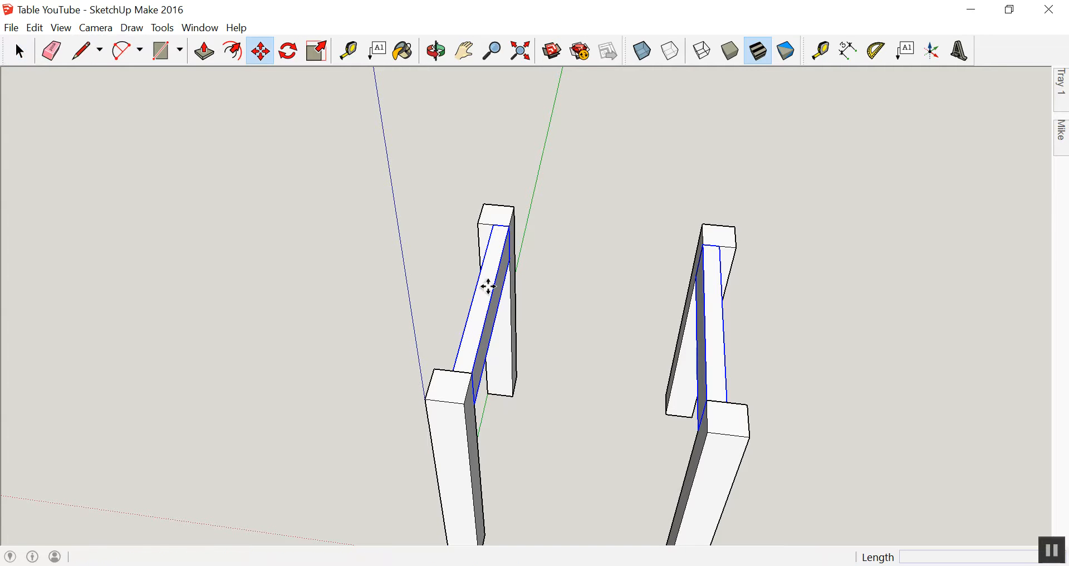
pyautogui.click(491, 225)
pyautogui.press('ctrl')
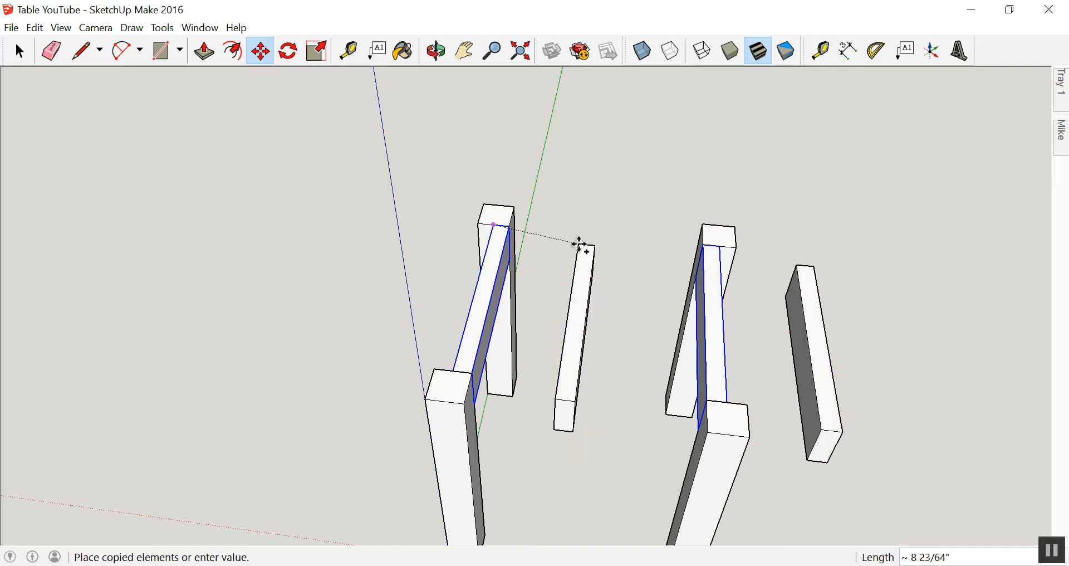
pyautogui.click(580, 245)
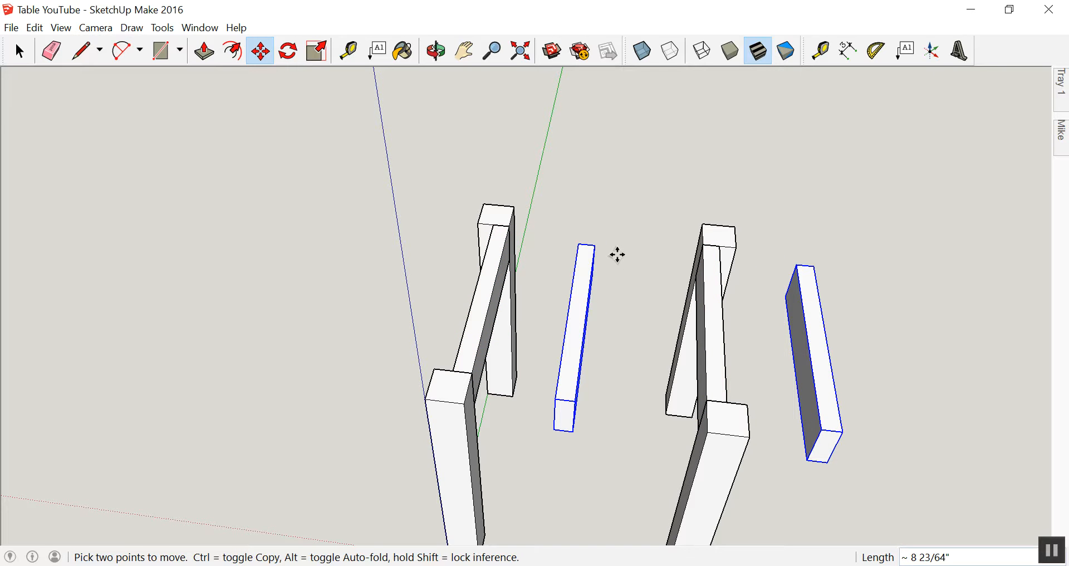
# Step: Rotate the two copied rails 90 degrees about the top corner of the nearer copy
pyautogui.press('q')
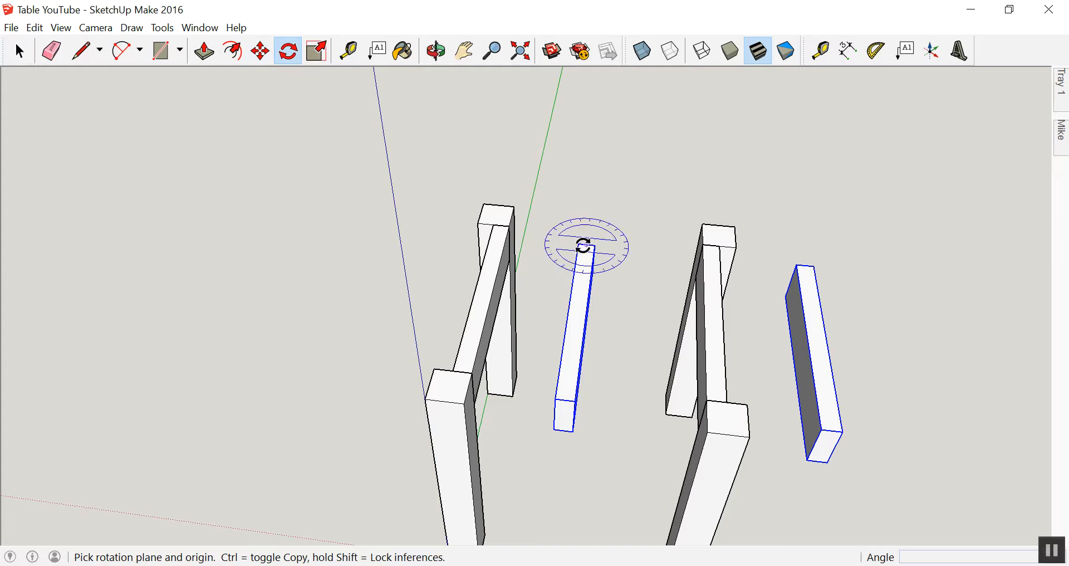
pyautogui.click(580, 244)
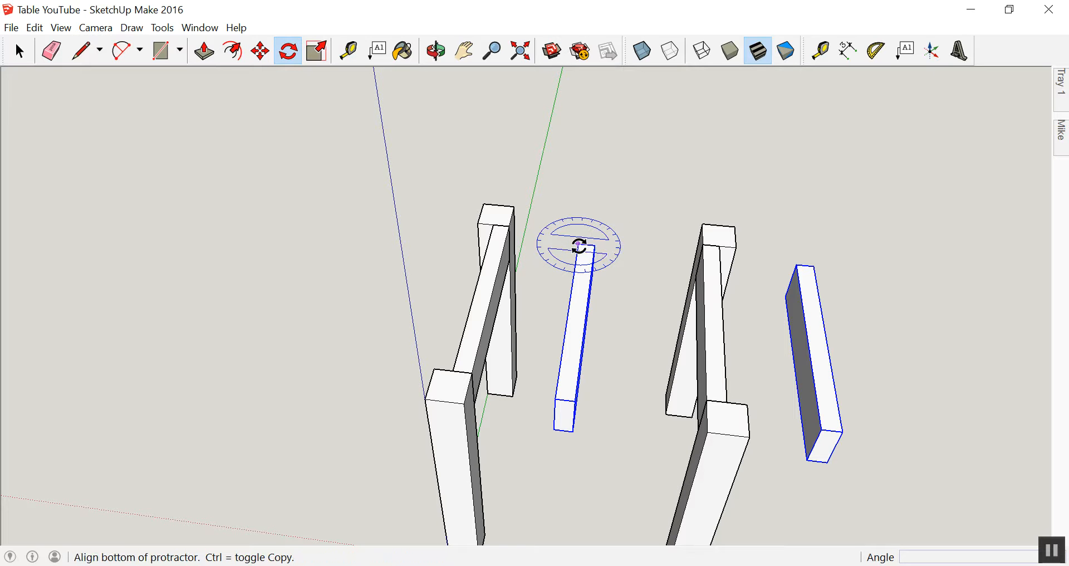
pyautogui.click(566, 325)
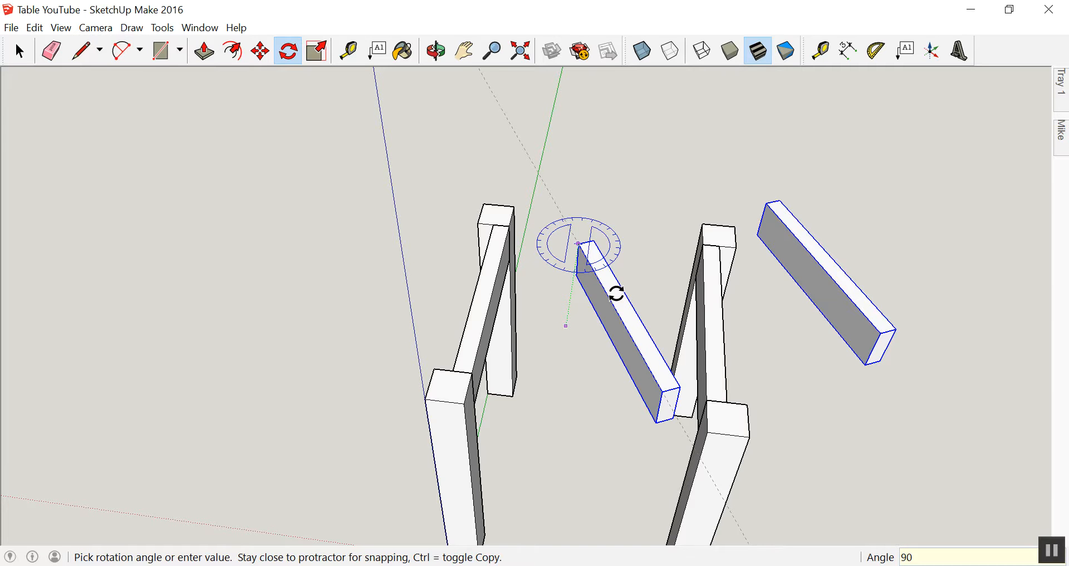
pyautogui.click(617, 293)
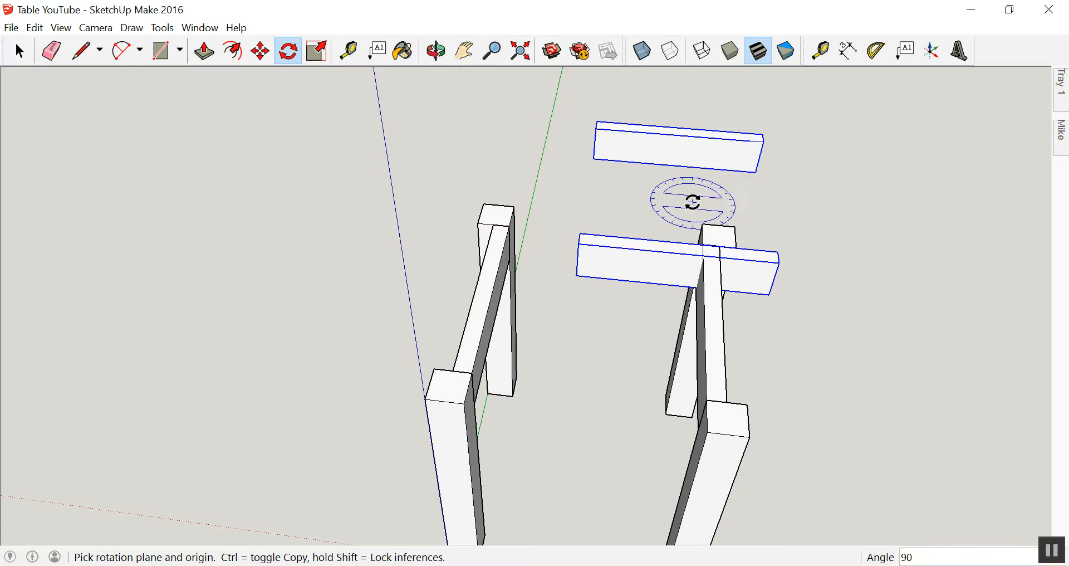
# Step: Try moving the rotated rails toward the back leg's inner corner, including a move of 4 inches
pyautogui.press('m')
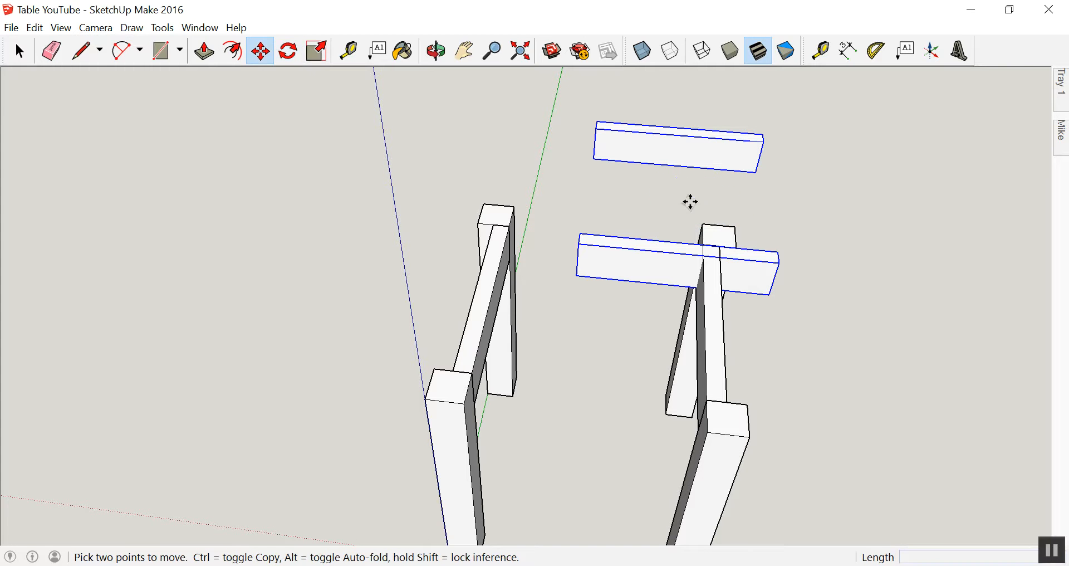
pyautogui.click(594, 118)
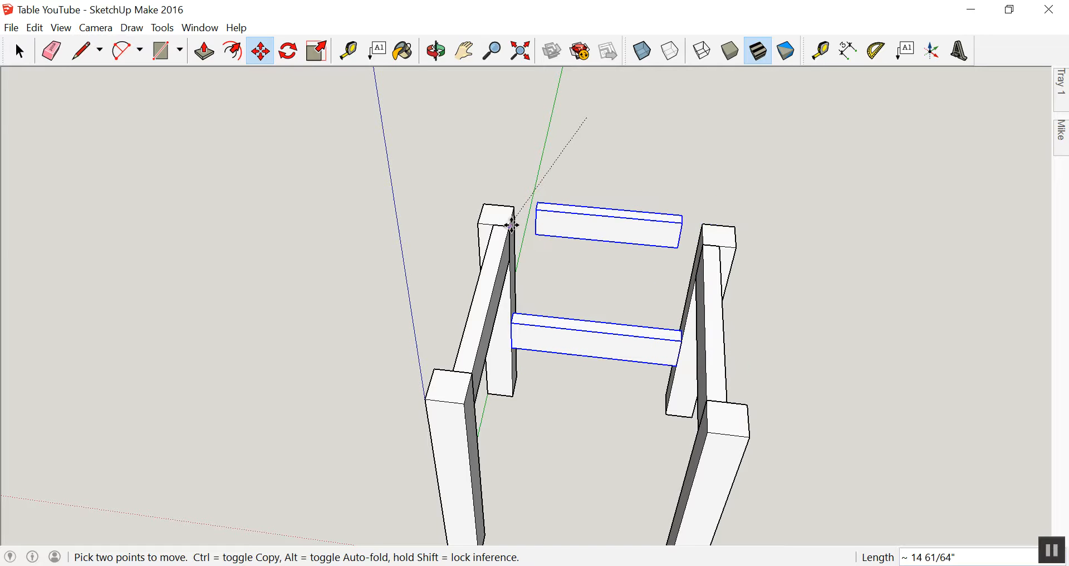
pyautogui.write('4')
pyautogui.press('Return')
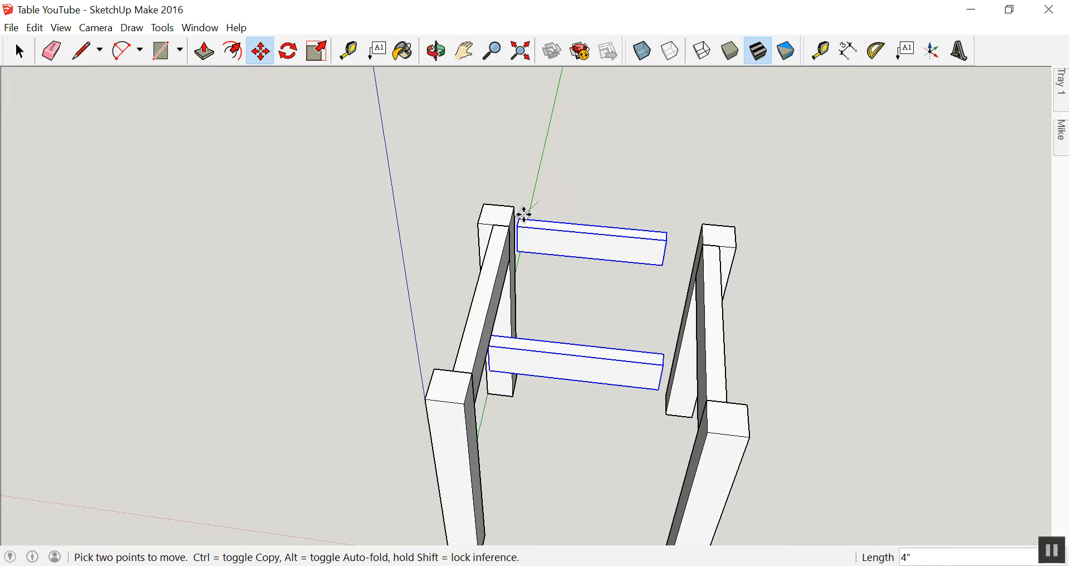
pyautogui.click(539, 212)
pyautogui.press('z')
pyautogui.moveTo(565, 274)
pyautogui.mouseDown()
pyautogui.moveTo(556, 200)
pyautogui.moveTo(568, 193)
pyautogui.moveTo(561, 282)
pyautogui.mouseUp()
pyautogui.press('h')
pyautogui.press('o')
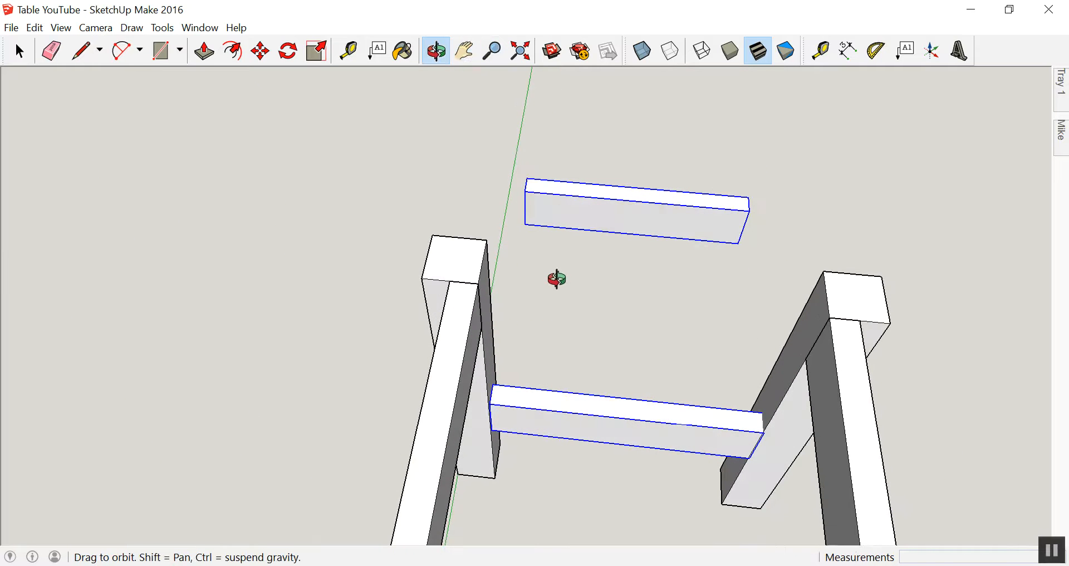
# Step: Move the rotated rails by the far rail's end corner onto the back leg's inner corner so they span between the legs
pyautogui.press('m')
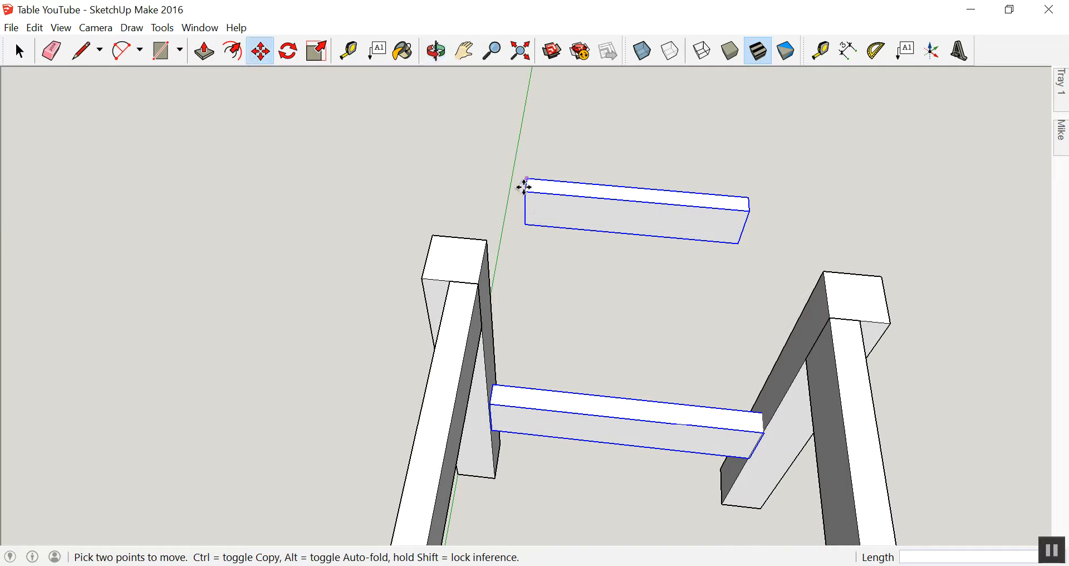
pyautogui.click(525, 186)
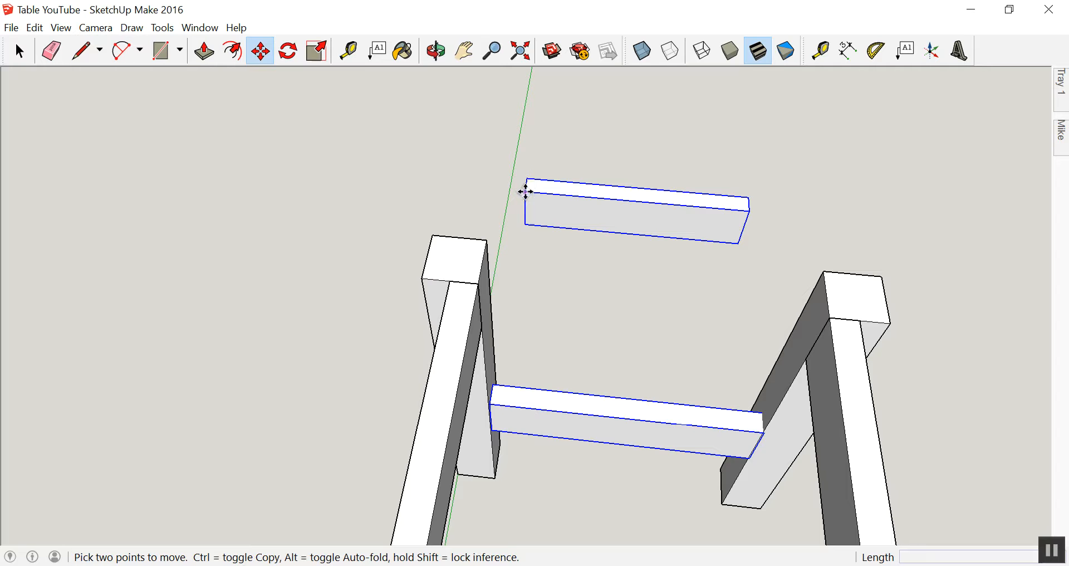
pyautogui.click(477, 281)
# Step: Select all four rails around the top of the legs and make them a group
pyautogui.press('z')
pyautogui.moveTo(562, 294)
pyautogui.mouseDown()
pyautogui.moveTo(547, 356)
pyautogui.moveTo(560, 381)
pyautogui.moveTo(568, 297)
pyautogui.moveTo(559, 286)
pyautogui.mouseUp()
pyautogui.press('h')
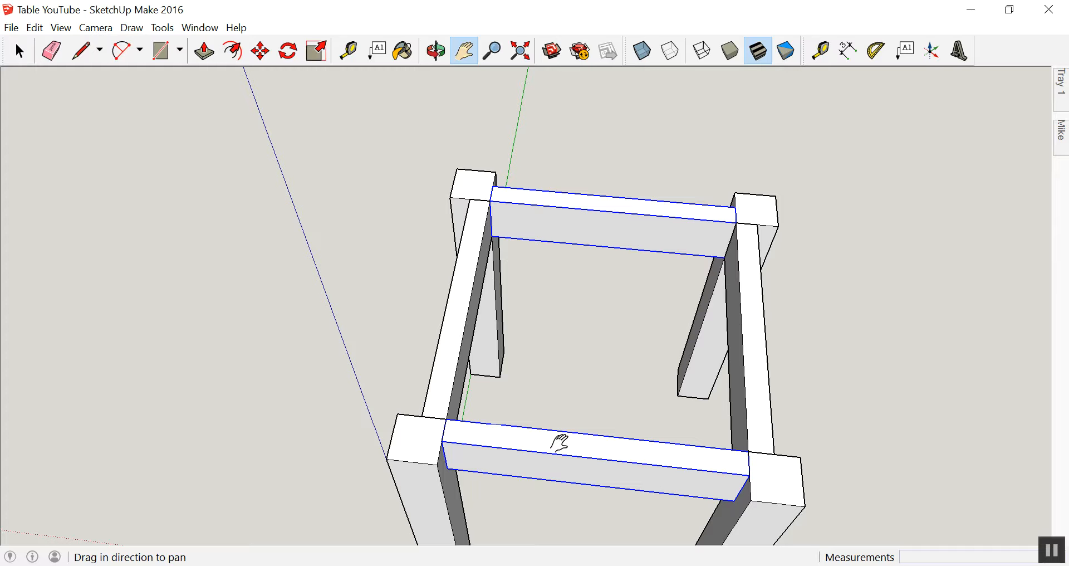
pyautogui.press('z')
pyautogui.moveTo(577, 349); pyautogui.dragTo(425, 297)
pyautogui.press('o')
pyautogui.moveTo(430, 293); pyautogui.dragTo(430, 293)
pyautogui.press('space')
pyautogui.click(613, 209)
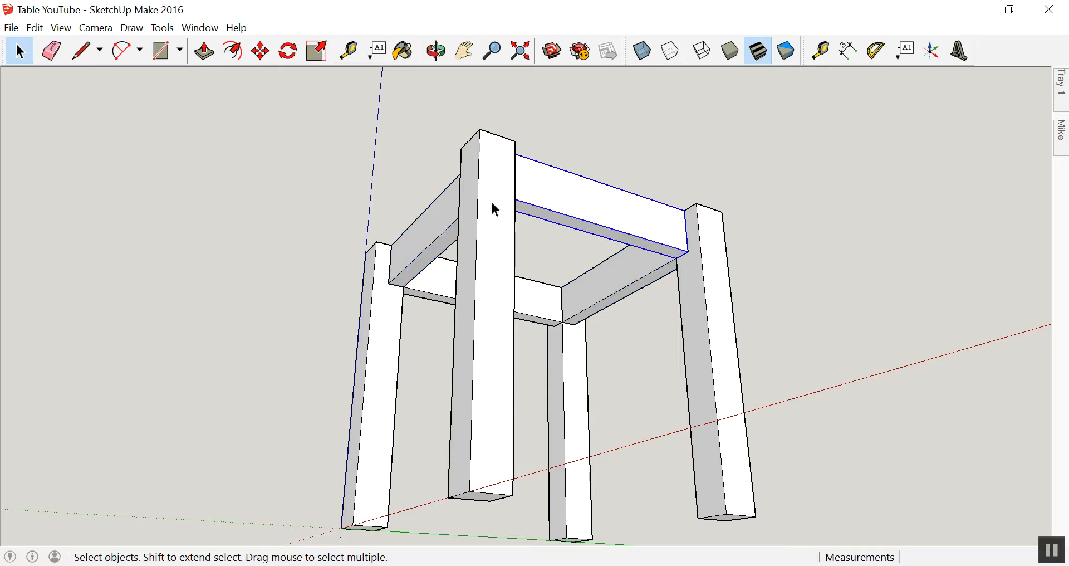
pyautogui.keyDown('shift'); pyautogui.click(442, 225); pyautogui.keyUp('shift')
pyautogui.keyDown('shift'); pyautogui.click(540, 300); pyautogui.keyUp('shift')
pyautogui.keyDown('shift'); pyautogui.click(613, 296); pyautogui.keyUp('shift')
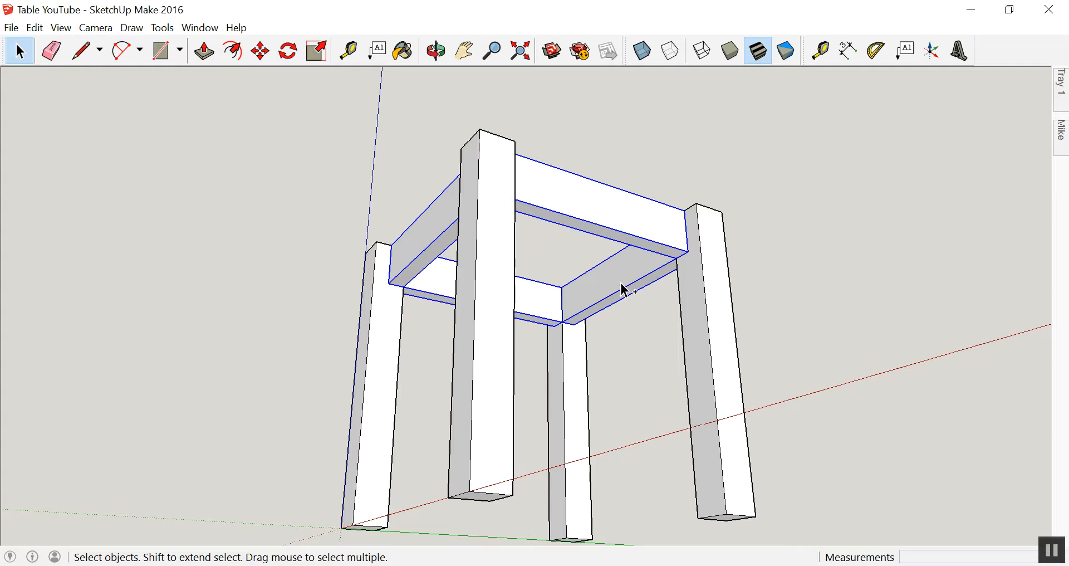
pyautogui.rightClick(621, 278)
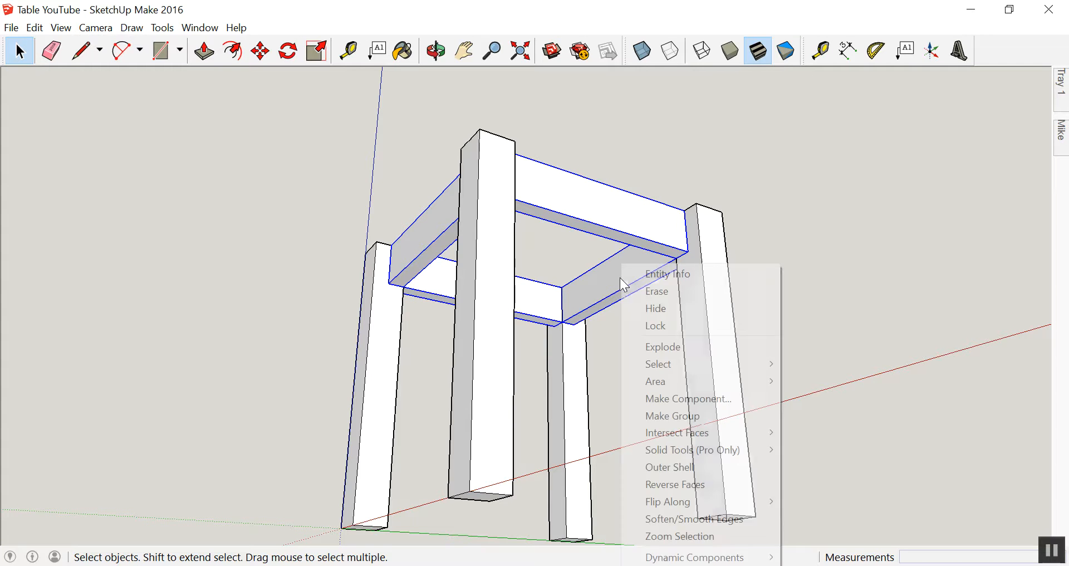
pyautogui.click(667, 421)
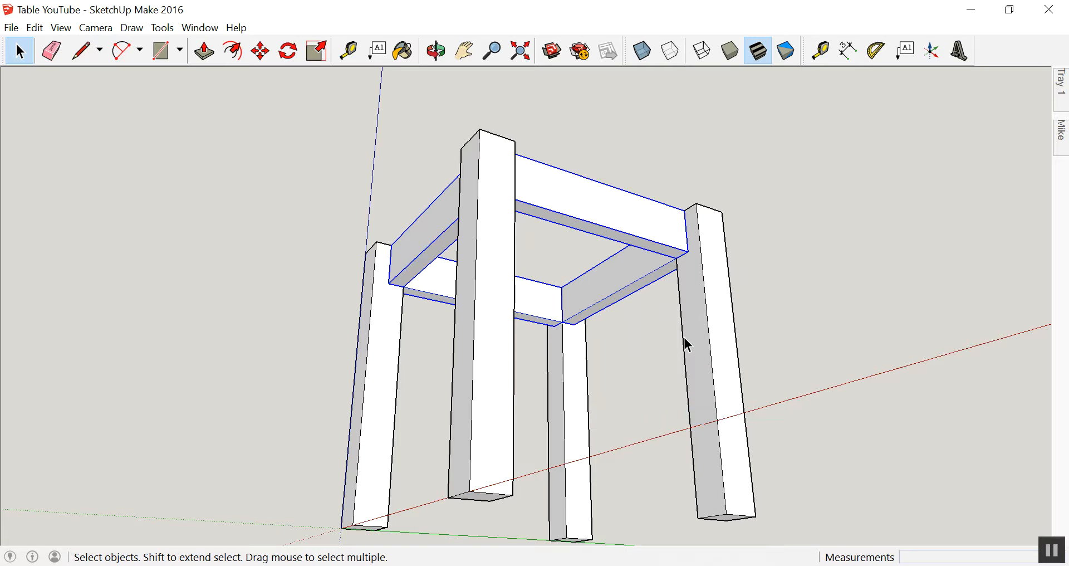
# Step: Copy the rail group 22 inches straight down to the bottom corner of the leg
pyautogui.press('m')
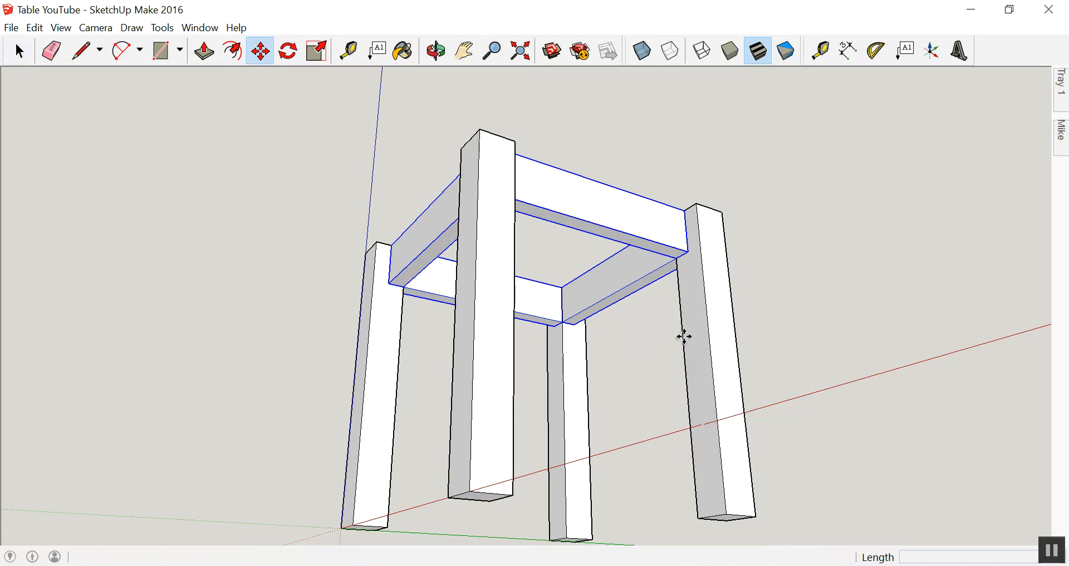
pyautogui.click(673, 260)
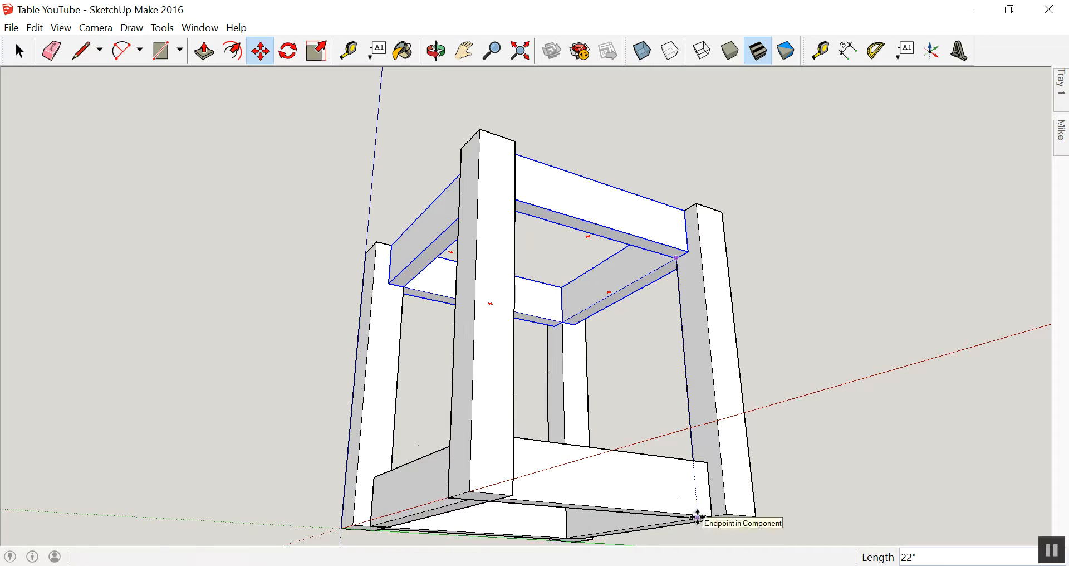
pyautogui.click(700, 517)
# Step: Raise the lower rail group 1 inch along the legs and clear the selection
pyautogui.moveTo(682, 509); pyautogui.dragTo(468, 424, button='middle')
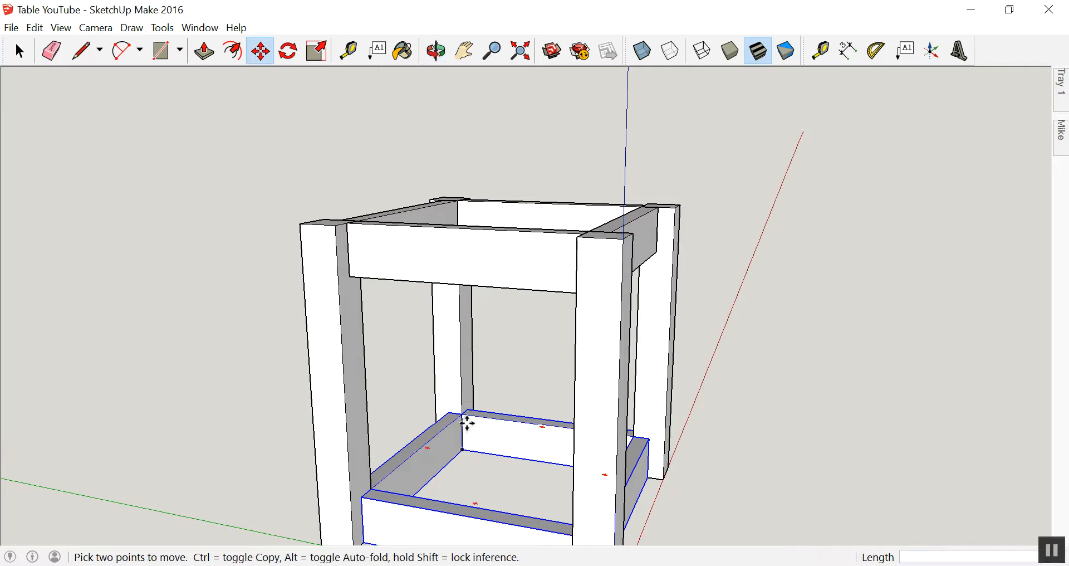
pyautogui.click(461, 415)
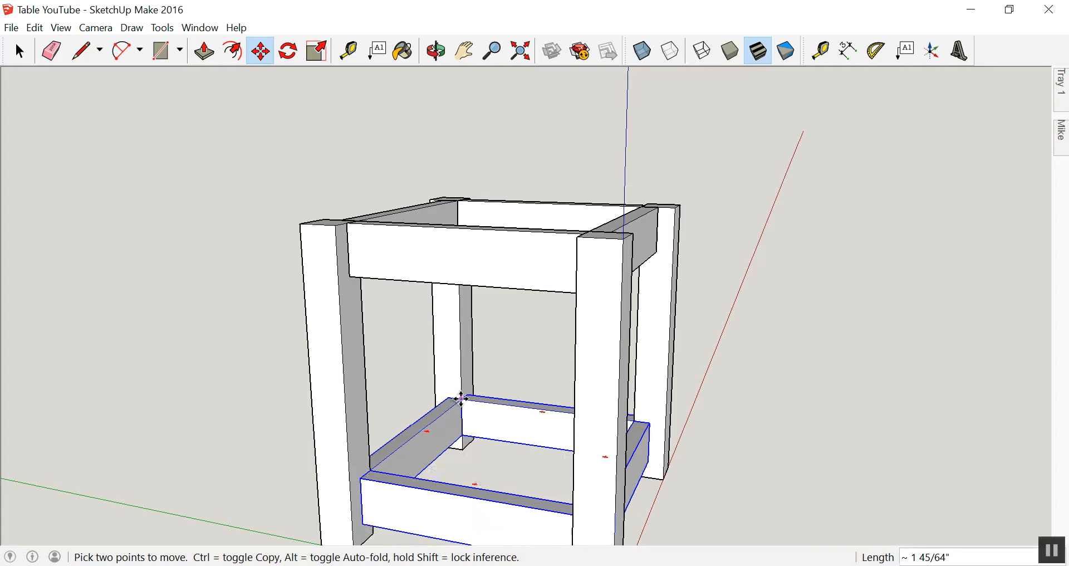
pyautogui.click(461, 399)
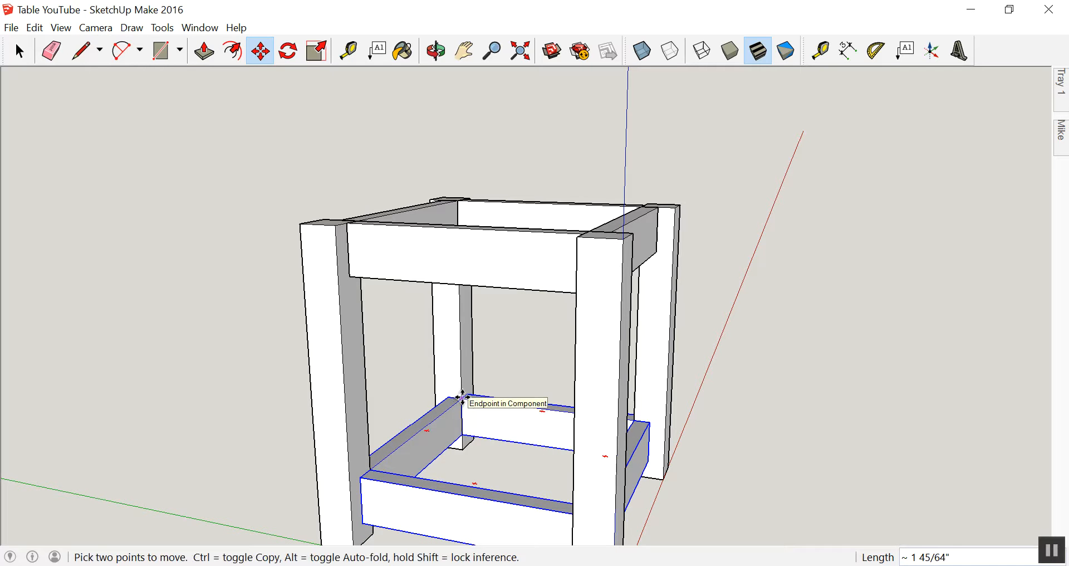
pyautogui.write('1')
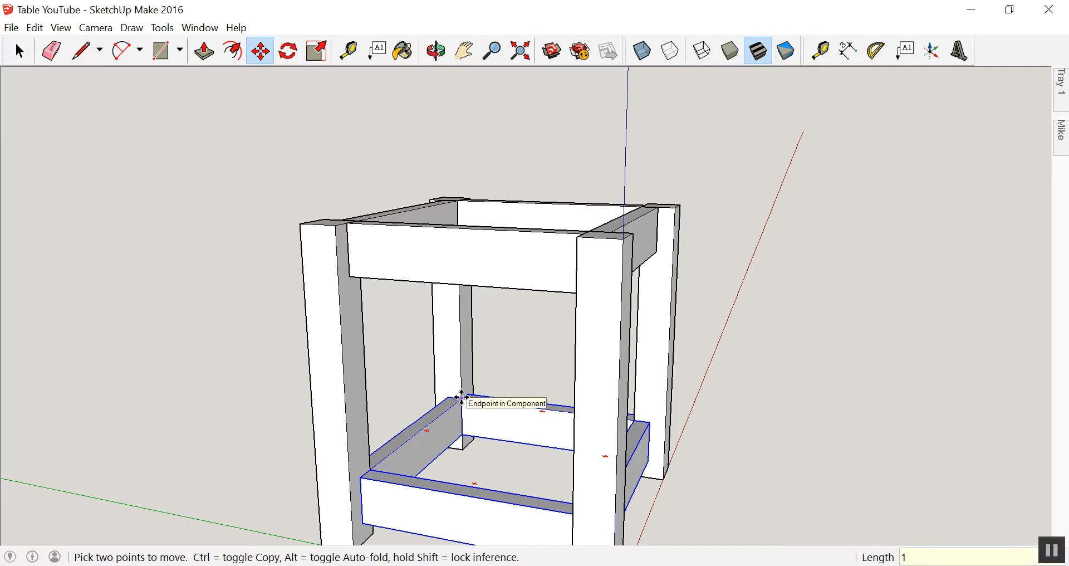
pyautogui.press('Return')
pyautogui.press('space')
pyautogui.click(778, 319)
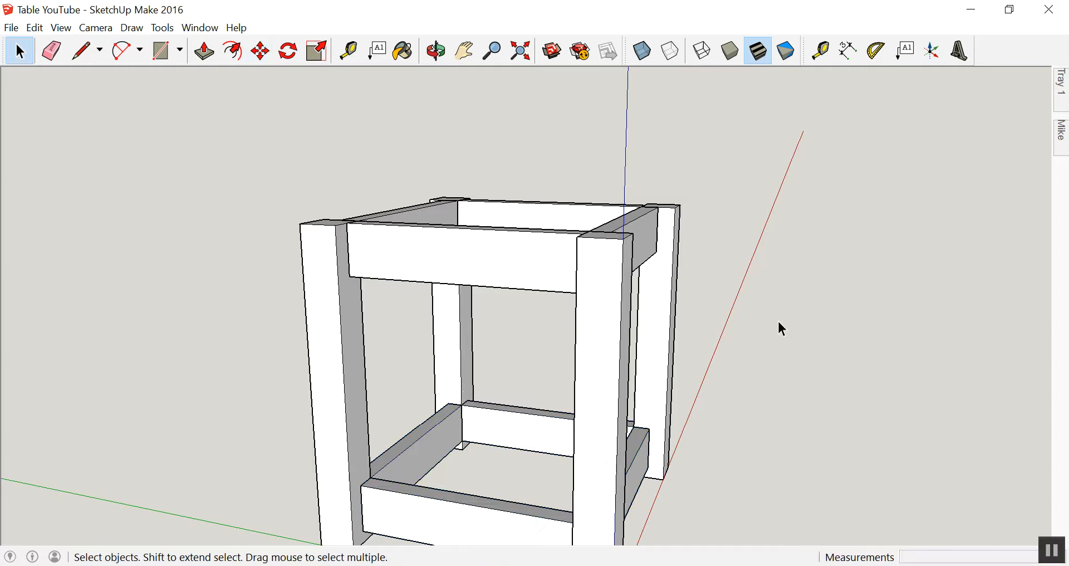
# Step: View the whole table base from above and close the empty Tray 1
pyautogui.press('z')
pyautogui.moveTo(734, 313); pyautogui.dragTo(640, 334)
pyautogui.press('o')
pyautogui.moveTo(576, 277); pyautogui.dragTo(724, 345)
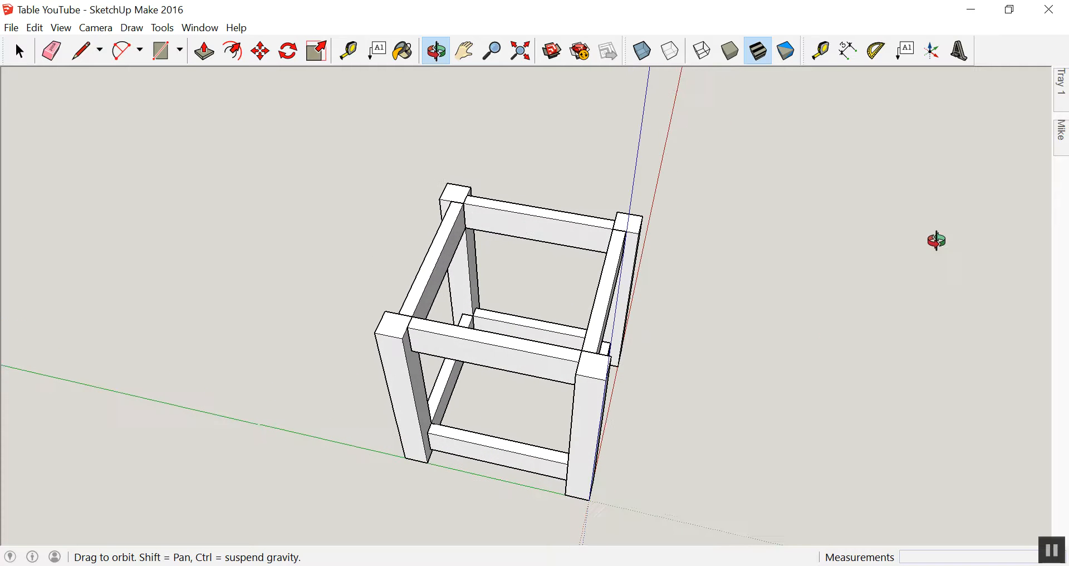
pyautogui.moveTo(1065, 88)
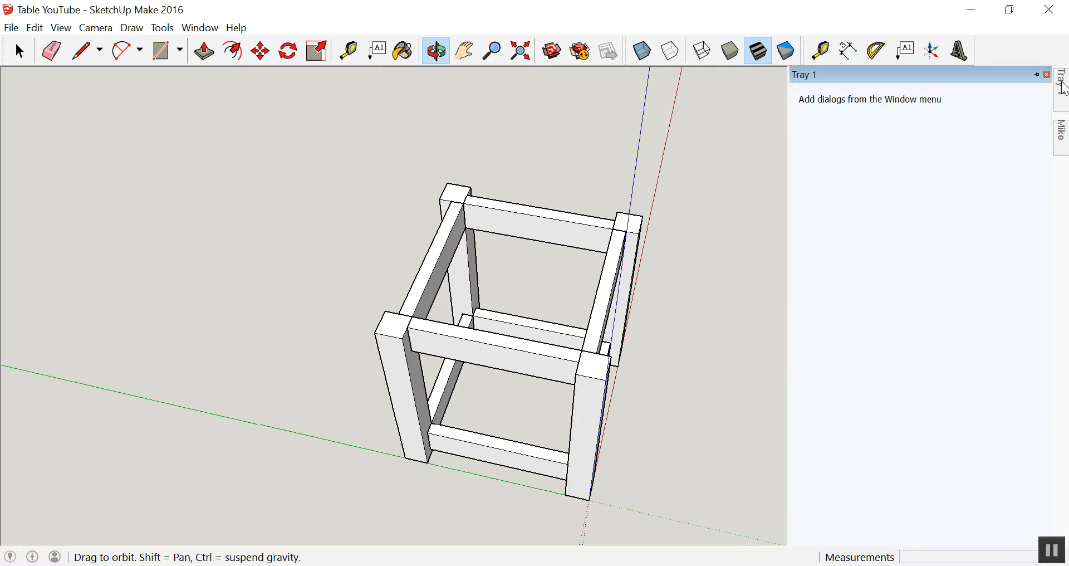
pyautogui.click(1049, 76)
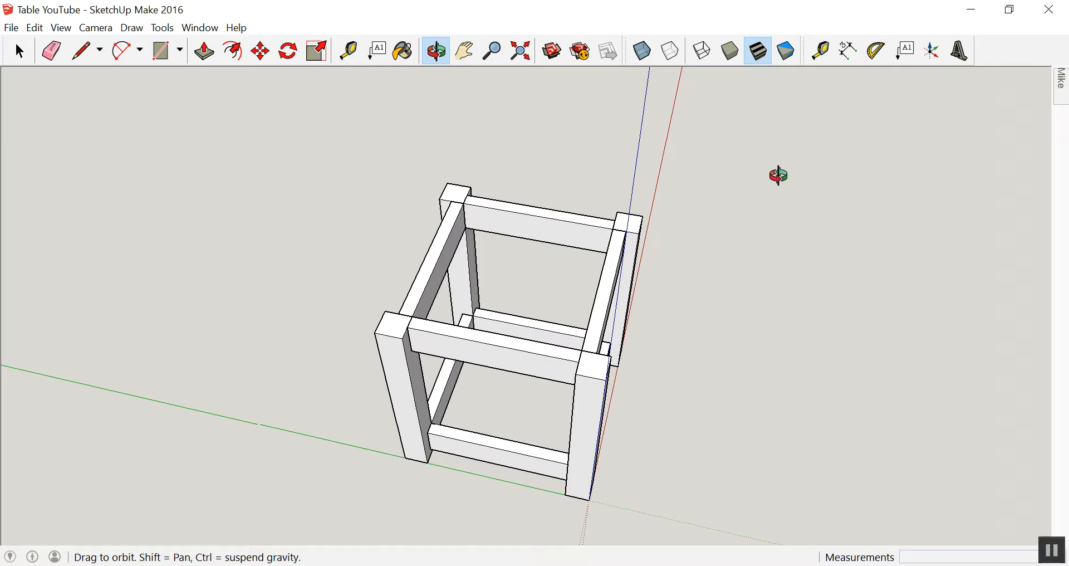
# Step: Paint the upper rail group with the Wood Plywood Knots material from the Wood collection
pyautogui.moveTo(1064, 88)
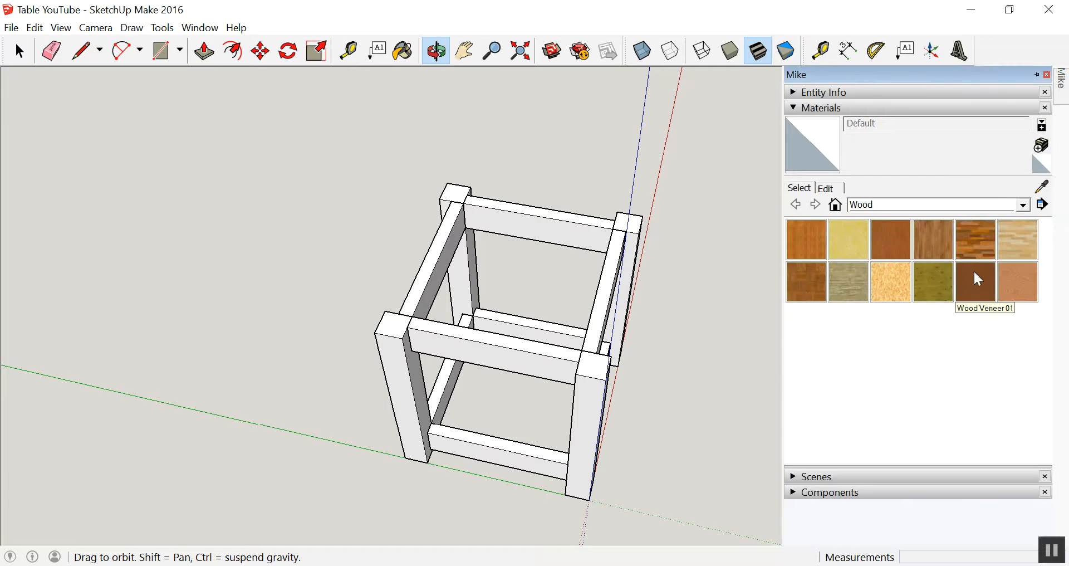
pyautogui.click(934, 291)
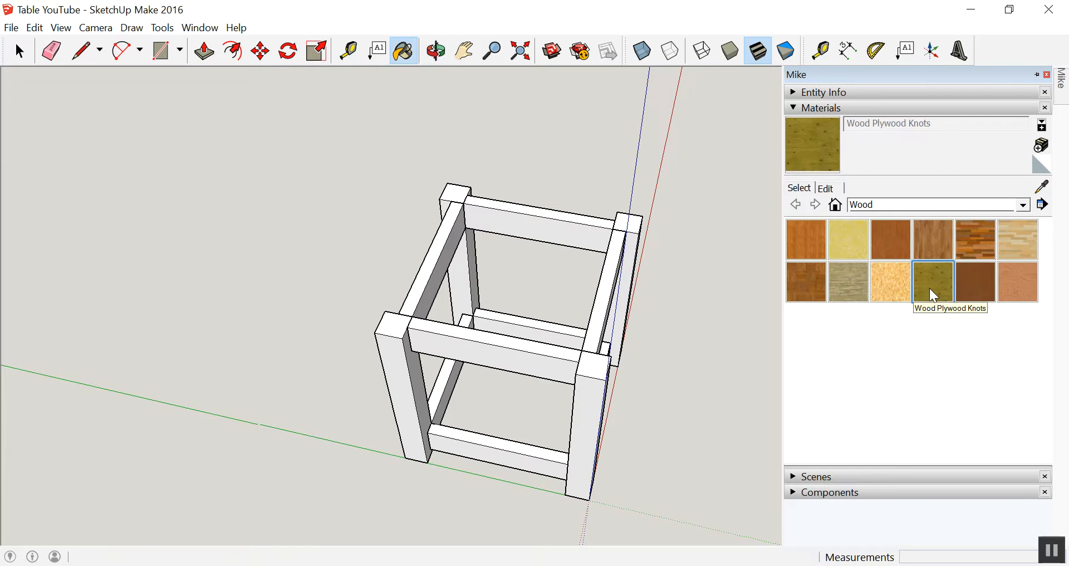
pyautogui.click(830, 189)
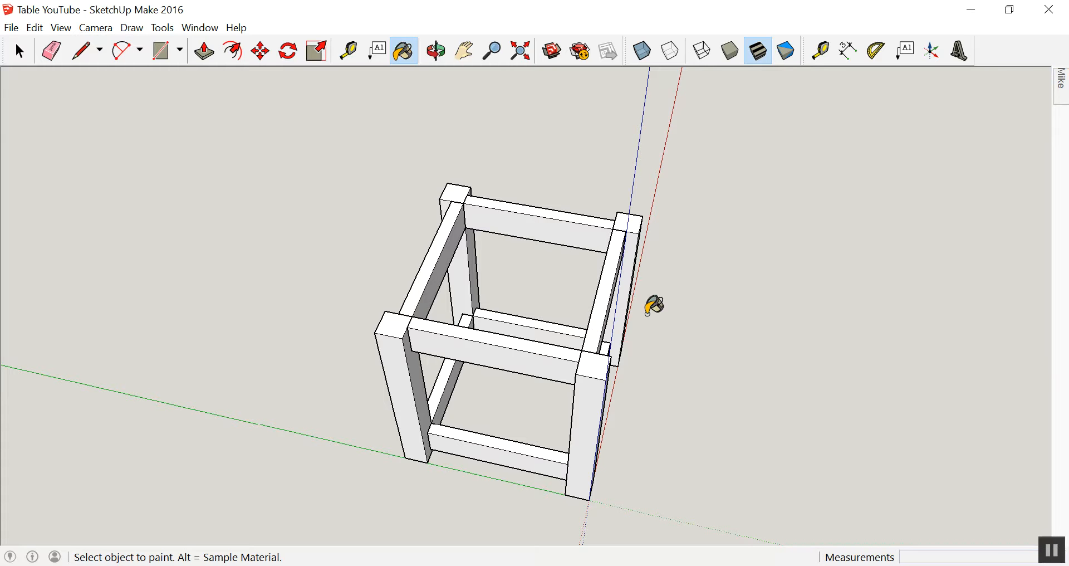
pyautogui.click(594, 330)
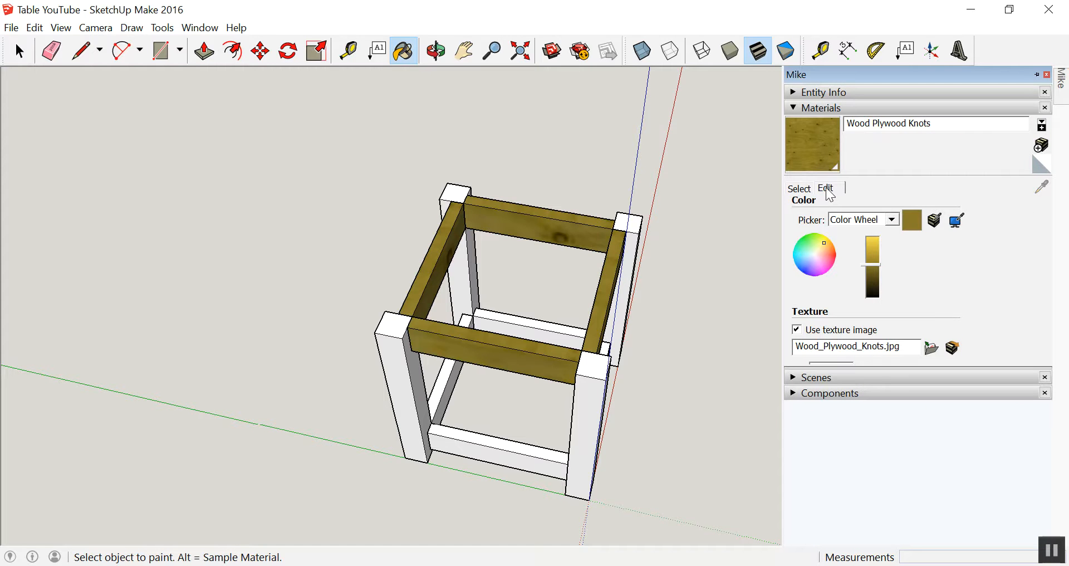
# Step: Lighten the Wood Plywood Knots colour slightly and set its texture width to 12 inches
pyautogui.moveTo(868, 262); pyautogui.dragTo(867, 258)
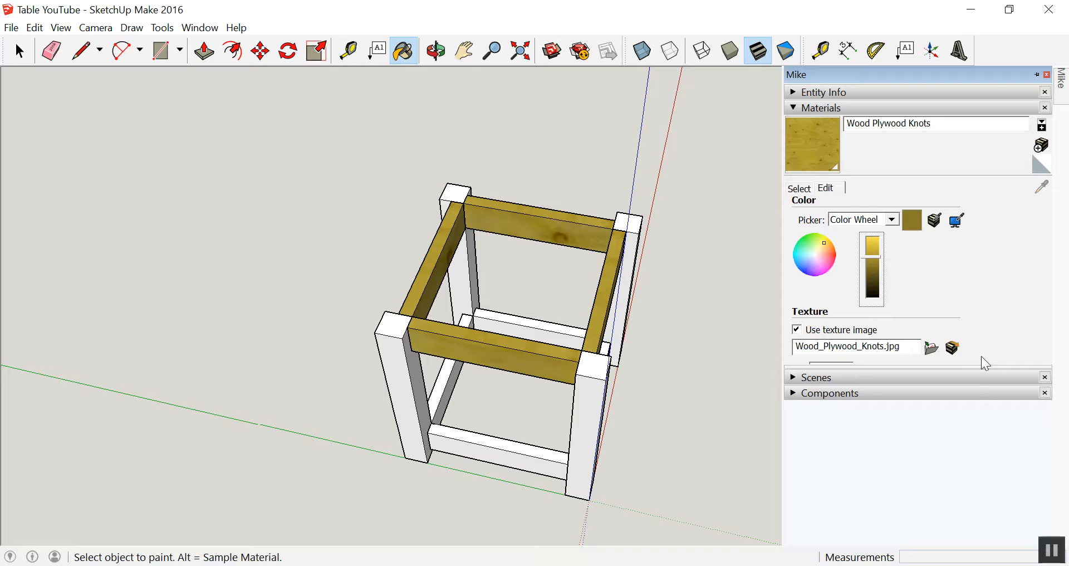
pyautogui.moveTo(981, 367); pyautogui.dragTo(961, 434)
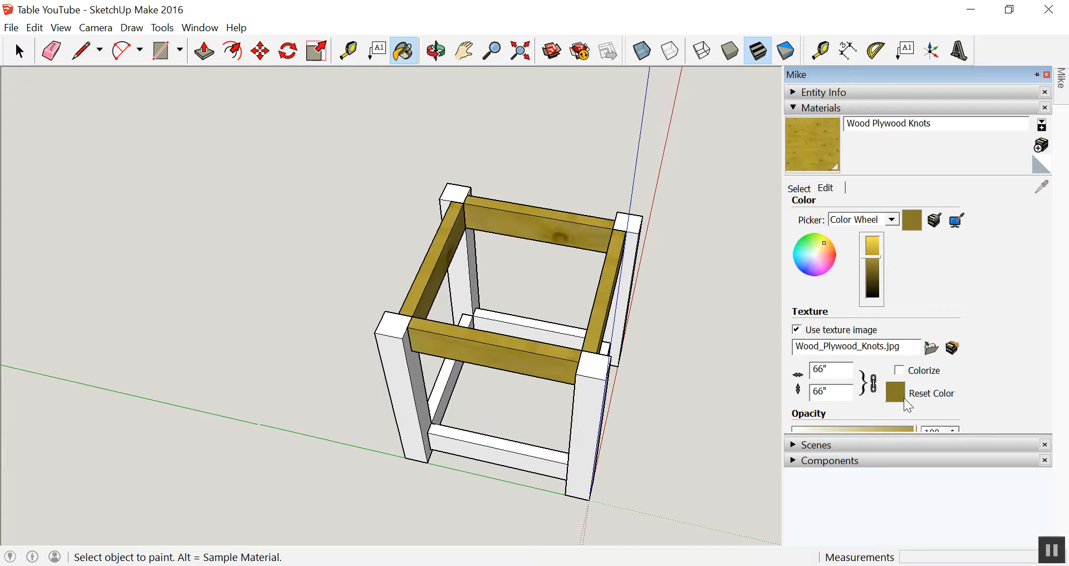
pyautogui.moveTo(831, 372); pyautogui.dragTo(800, 370)
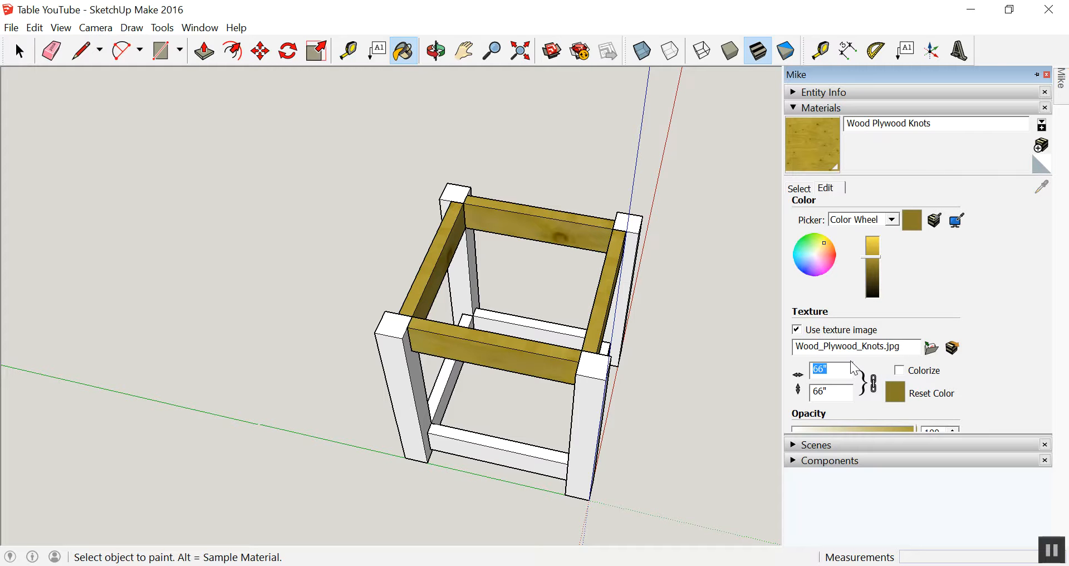
pyautogui.write('1')
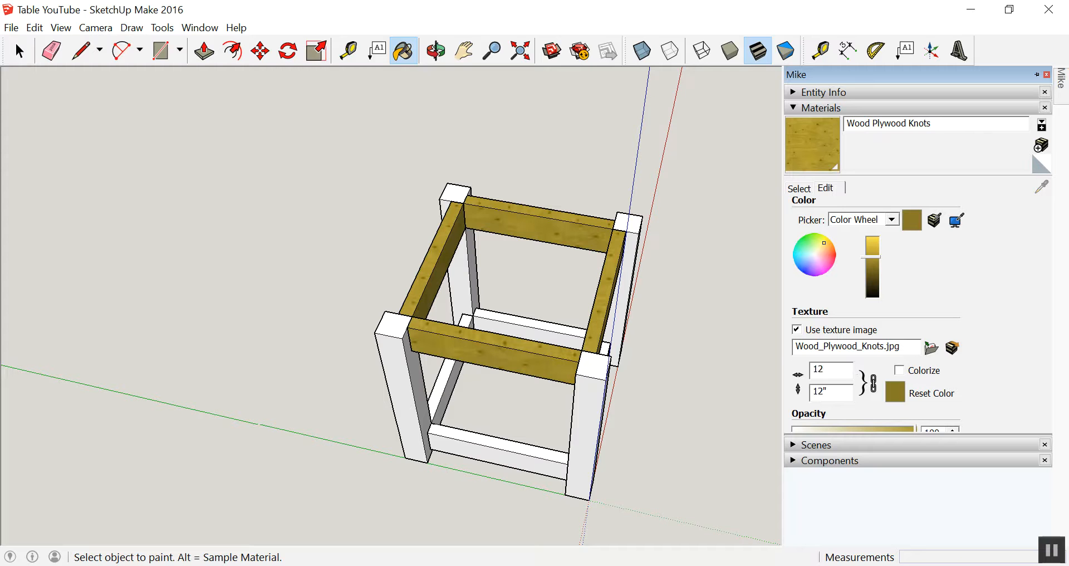
pyautogui.write('2')
# Step: Paint the lower rail group and all four legs with the same Wood Plywood Knots material
pyautogui.click(535, 356)
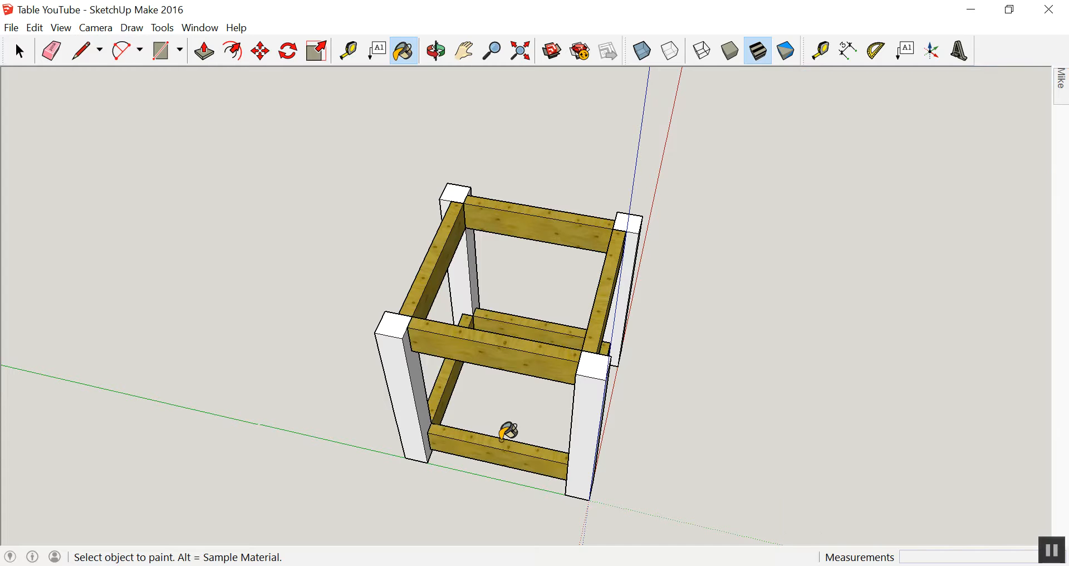
pyautogui.click(389, 383)
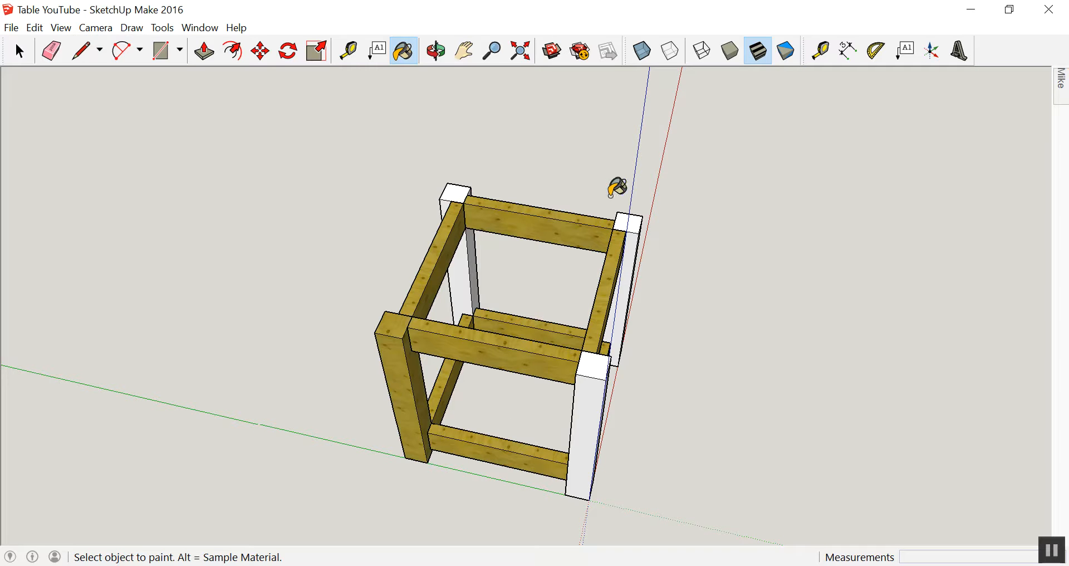
pyautogui.click(621, 359)
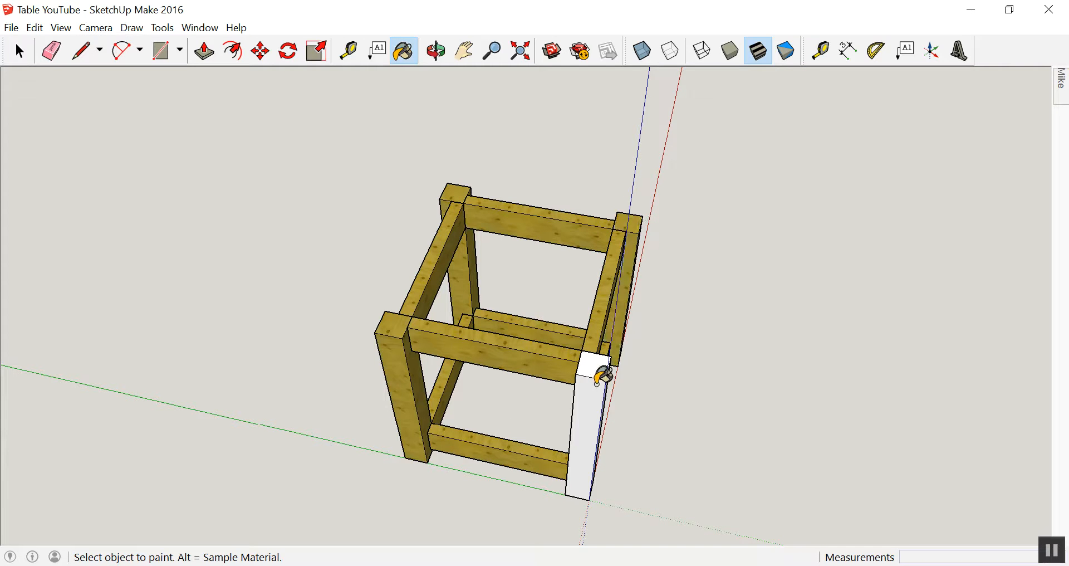
pyautogui.click(599, 381)
# Step: Dimension the outer side edge on top of the leg at the origin, placing the dimension just outside the leg
pyautogui.press('o')
pyautogui.moveTo(599, 345); pyautogui.dragTo(735, 317)
pyautogui.moveTo(525, 336); pyautogui.dragTo(315, 351)
pyautogui.press('z')
pyautogui.moveTo(432, 395); pyautogui.dragTo(436, 358)
pyautogui.press('h')
pyautogui.moveTo(501, 402); pyautogui.dragTo(675, 409)
pyautogui.press('o')
pyautogui.press('space')
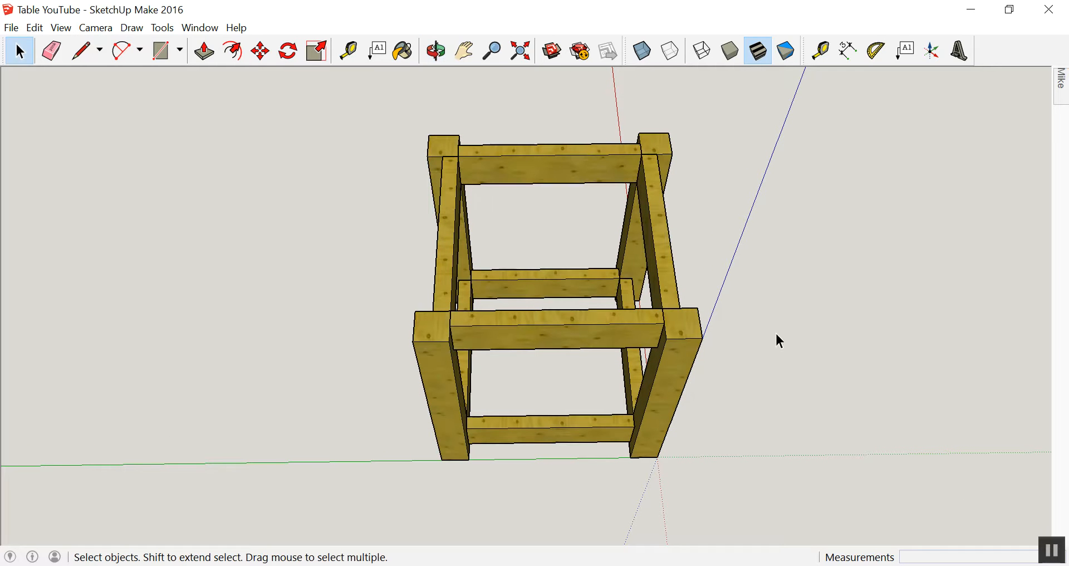
pyautogui.click(849, 52)
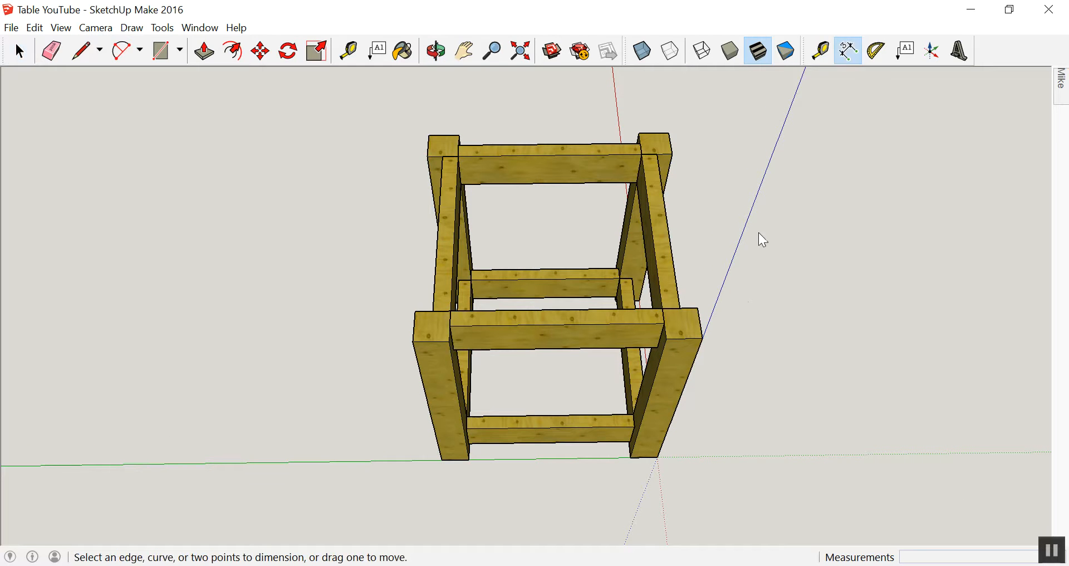
pyautogui.click(702, 336)
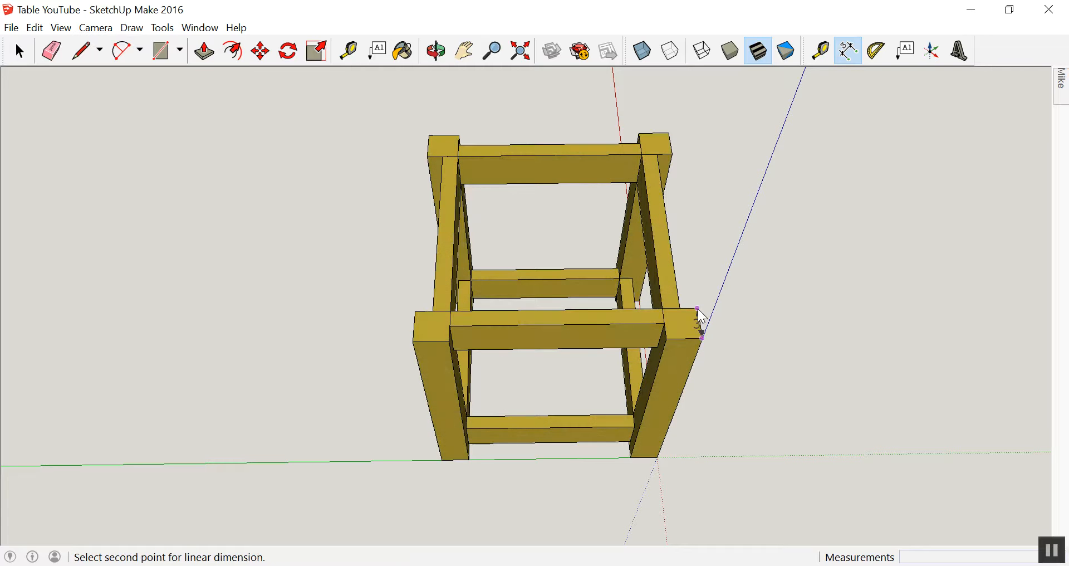
pyautogui.click(698, 309)
pyautogui.click(726, 323)
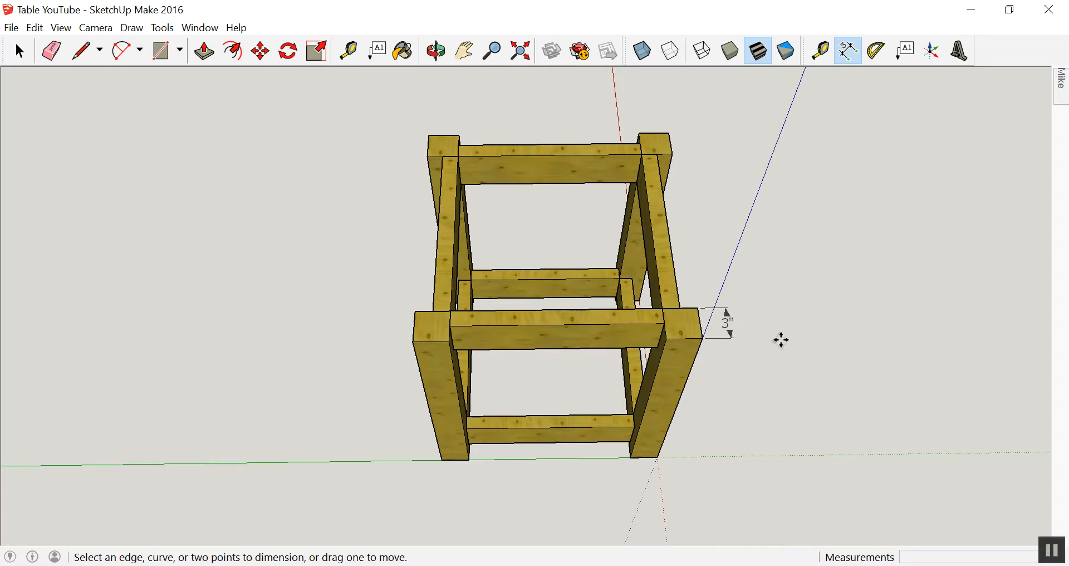
pyautogui.press('space')
# Step: Set the model's dimension text to 8-point Tahoma Regular
pyautogui.click(211, 31)
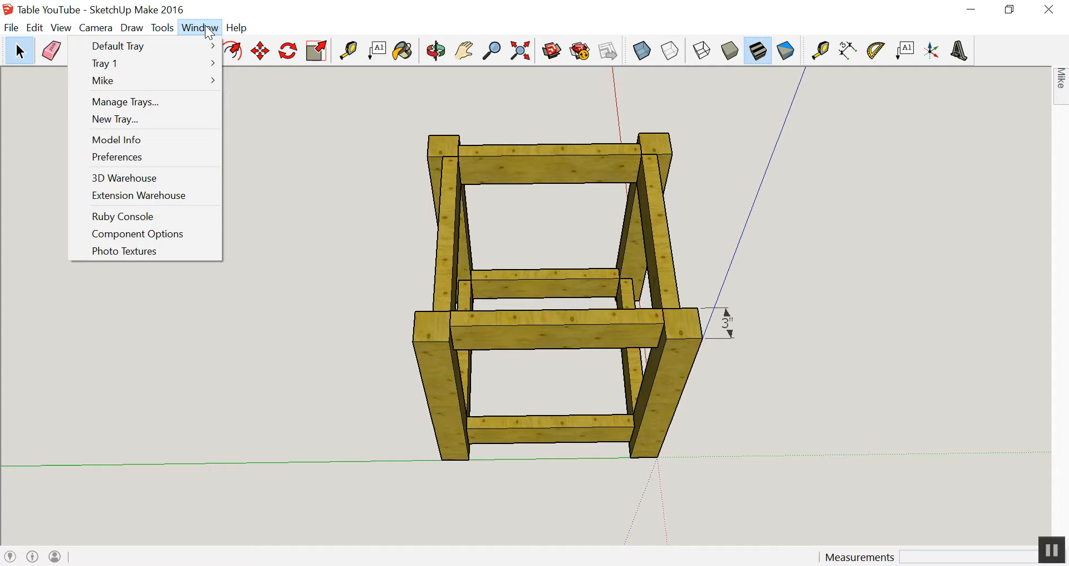
pyautogui.click(130, 141)
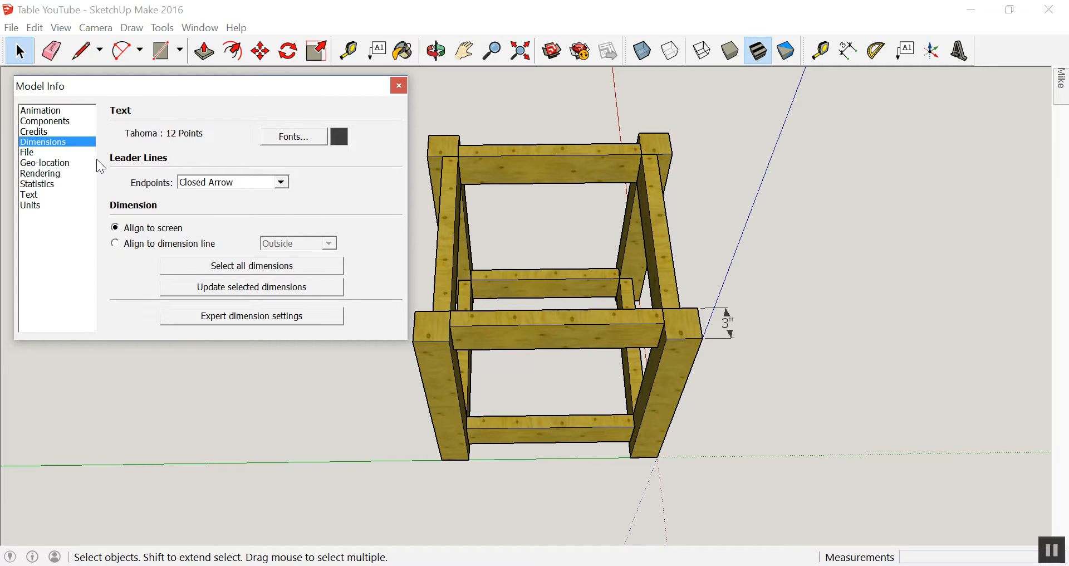
pyautogui.click(288, 143)
pyautogui.click(286, 152)
pyautogui.click(286, 152)
pyautogui.click(286, 152)
pyautogui.click(285, 152)
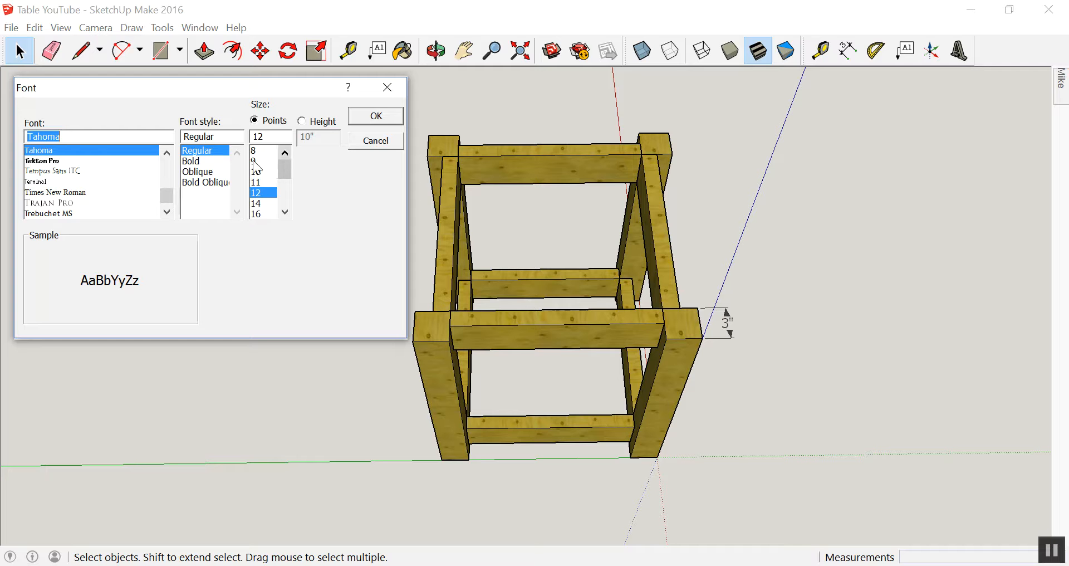
pyautogui.click(255, 153)
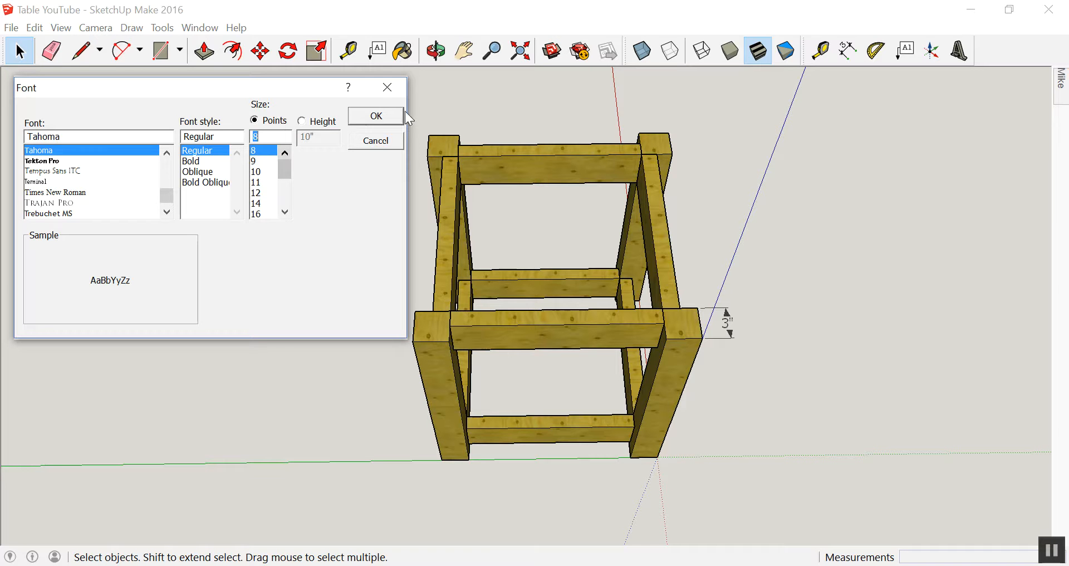
pyautogui.click(382, 119)
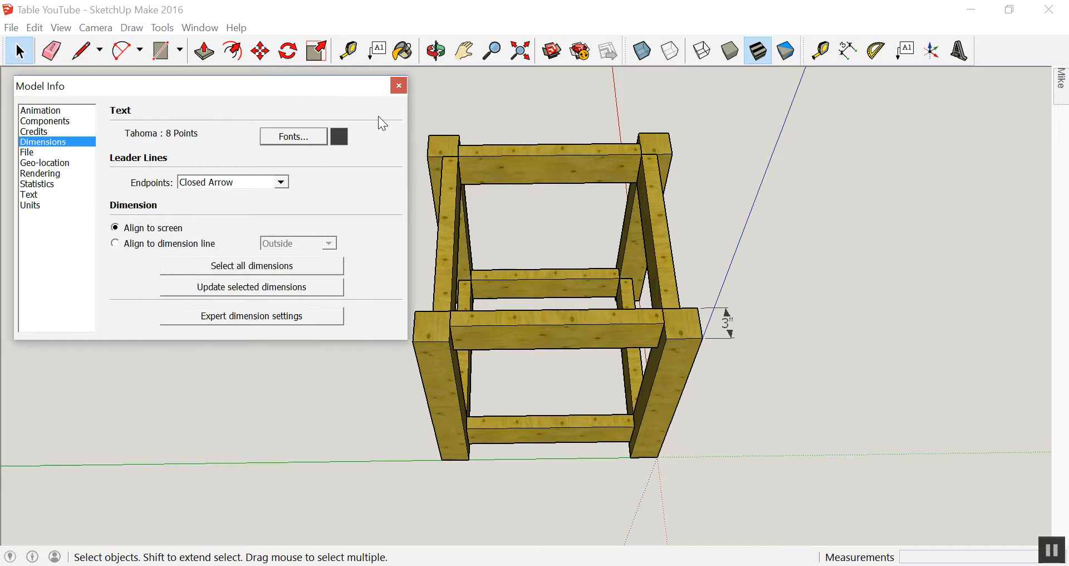
# Step: Select all existing dimensions, update them to the new text settings, and close the model information
pyautogui.click(245, 271)
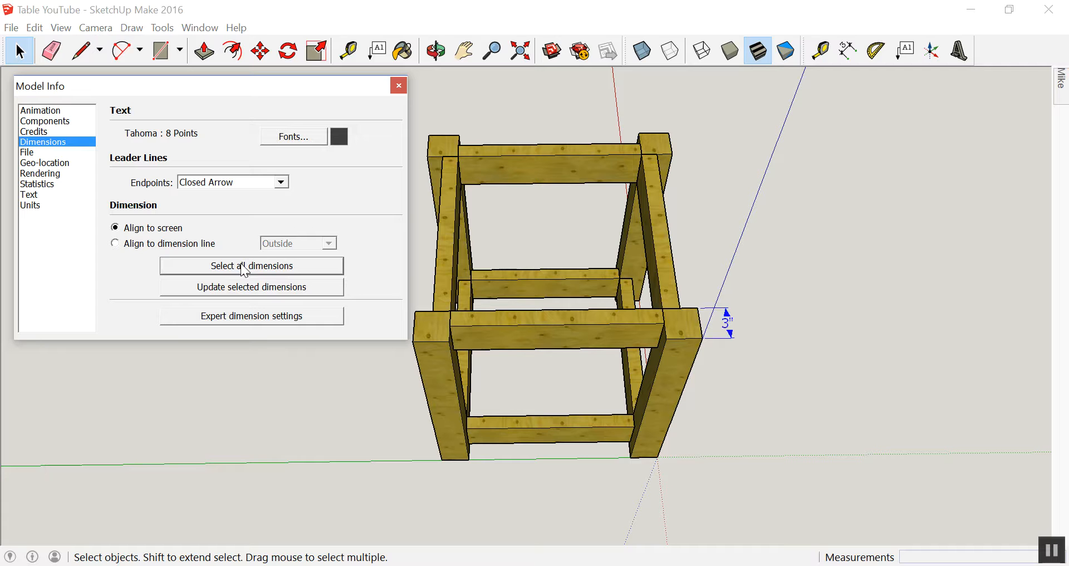
pyautogui.click(248, 290)
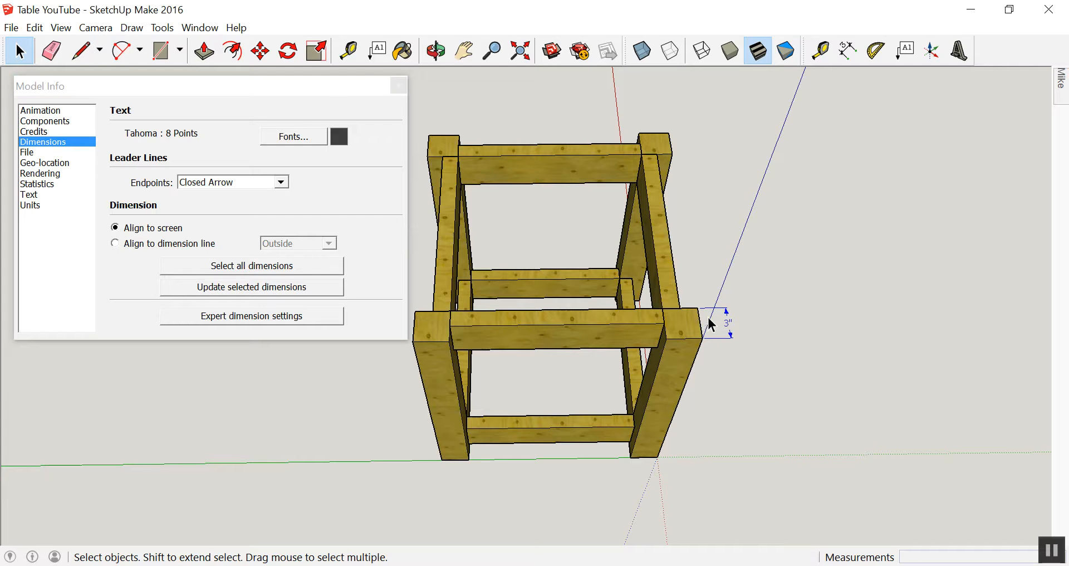
pyautogui.click(397, 86)
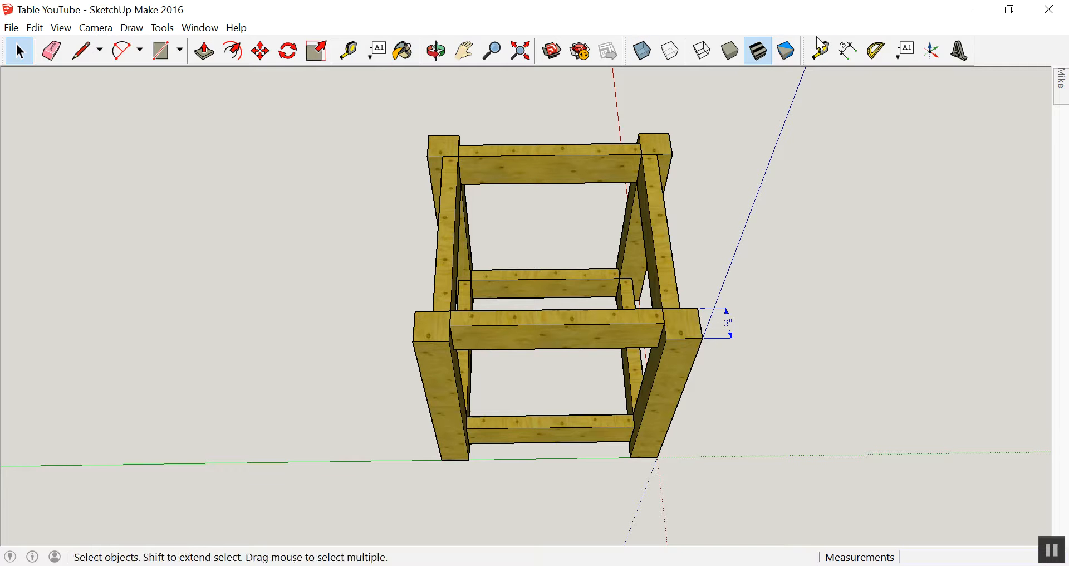
# Step: Dimension the front top edge of the leg at the origin and shift that dimension below the edge
pyautogui.click(843, 52)
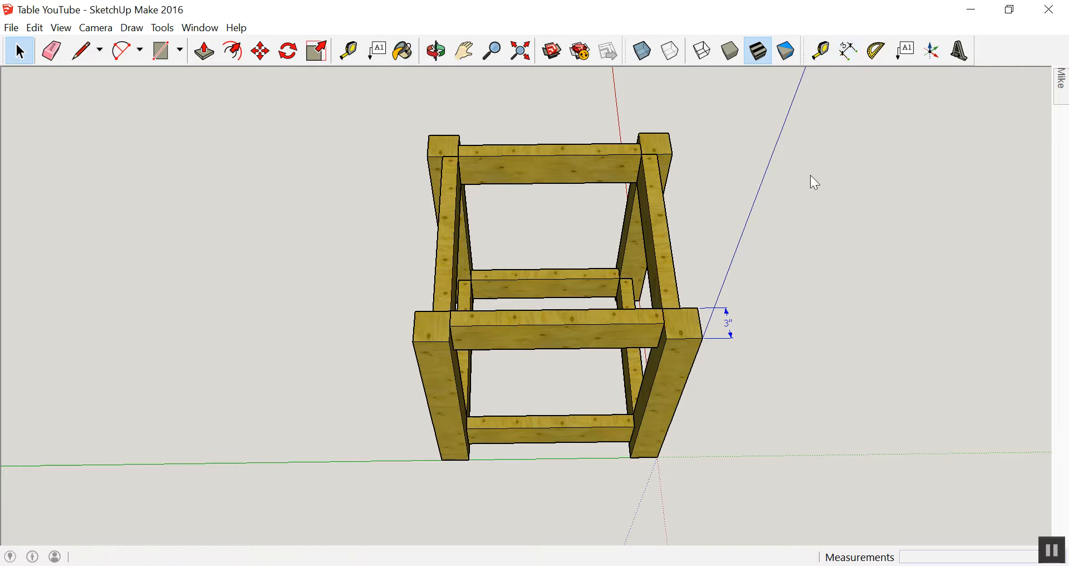
pyautogui.click(665, 339)
pyautogui.click(703, 339)
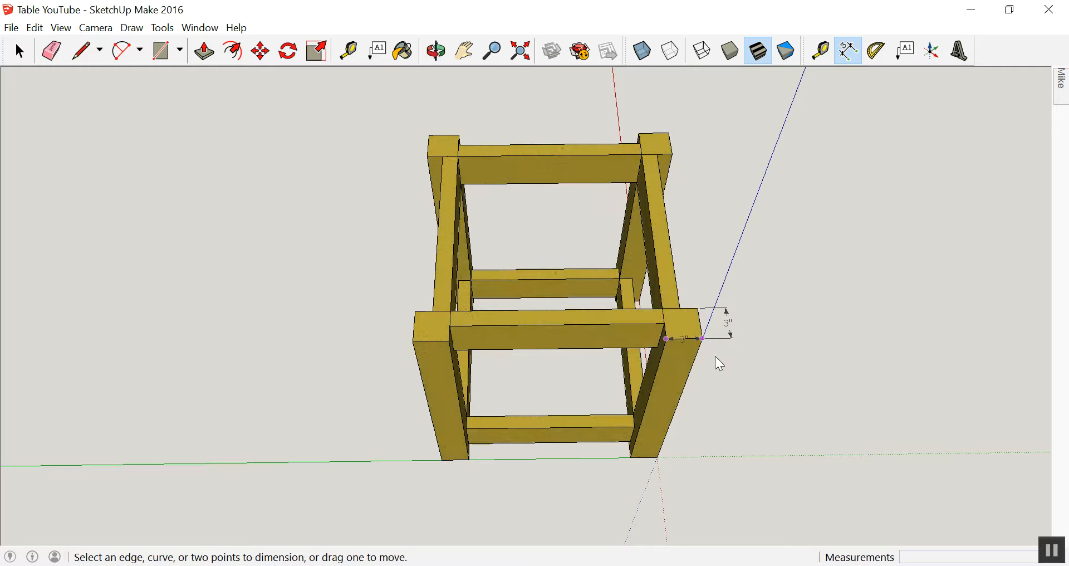
pyautogui.click(704, 356)
pyautogui.click(683, 336)
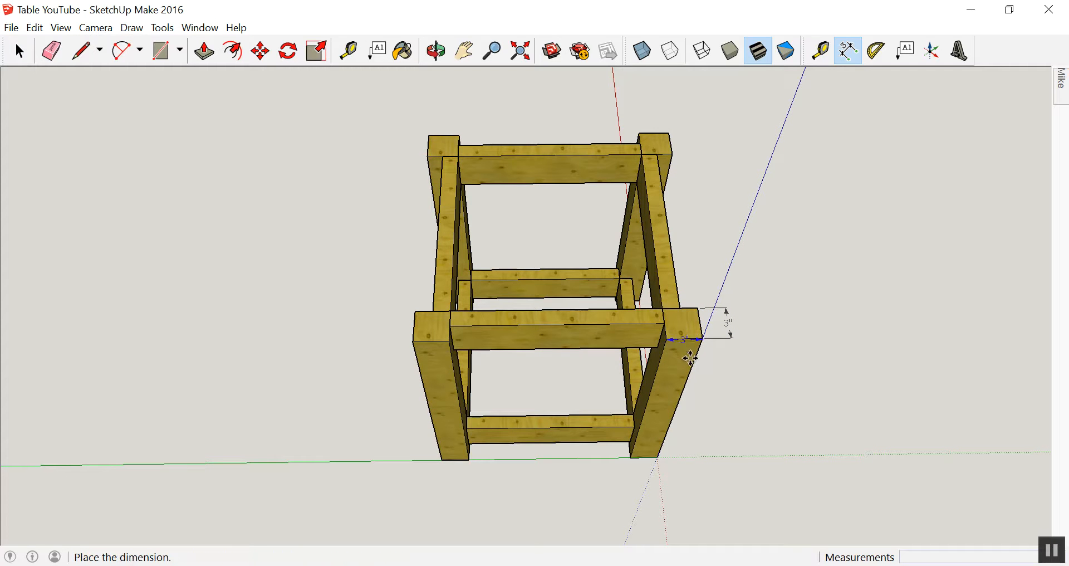
pyautogui.click(690, 363)
# Step: Try the Monochrome face style, then display the table base in the Shaded style without wood textures
pyautogui.moveTo(655, 412); pyautogui.dragTo(661, 417, button='middle')
pyautogui.press('z')
pyautogui.moveTo(638, 368); pyautogui.dragTo(638, 367)
pyautogui.moveTo(667, 401); pyautogui.dragTo(668, 395)
pyautogui.press('h')
pyautogui.moveTo(608, 374); pyautogui.dragTo(509, 355)
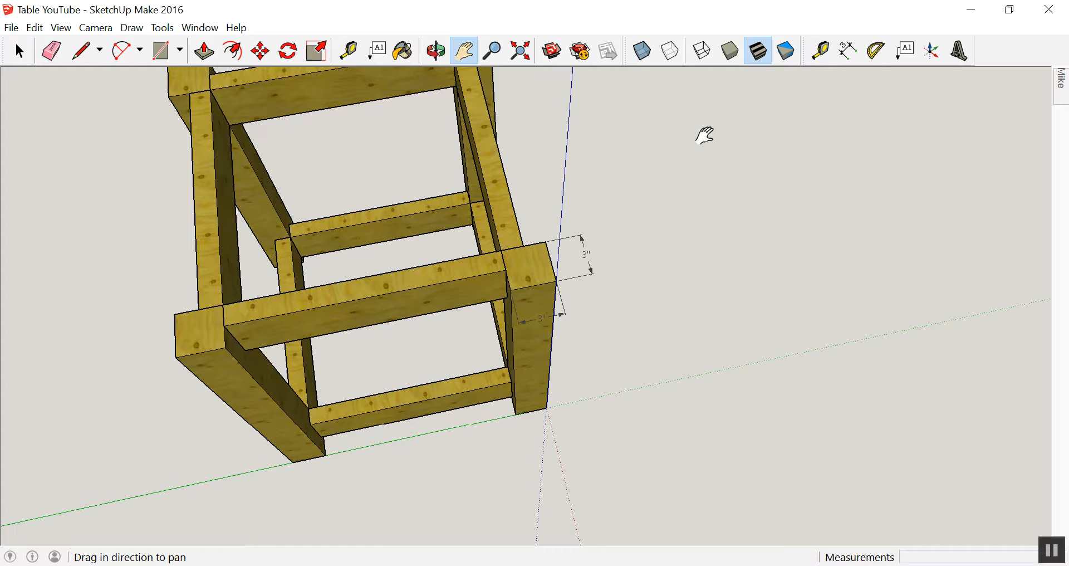
pyautogui.click(793, 56)
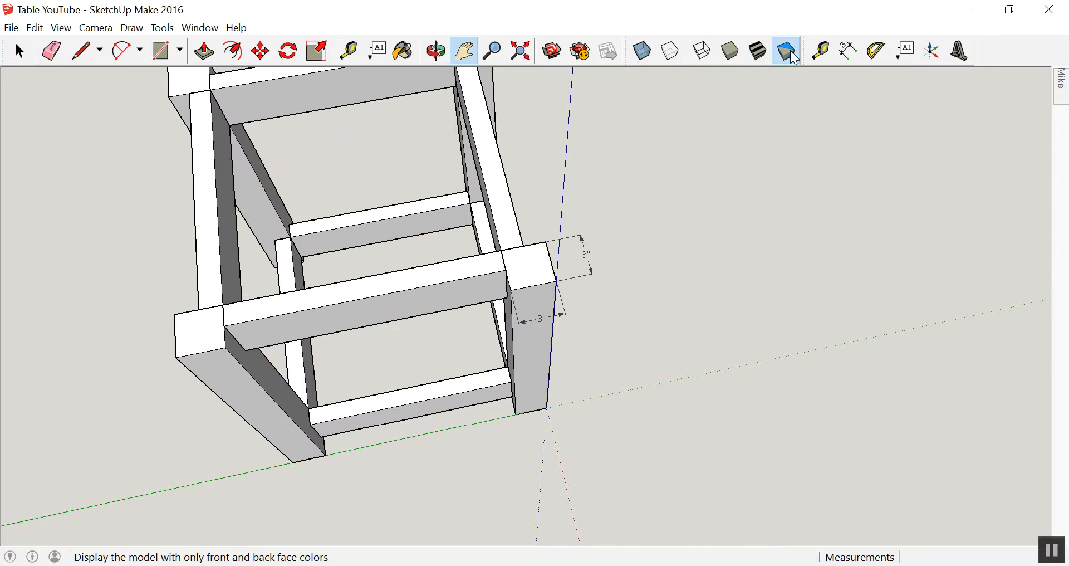
pyautogui.click(731, 52)
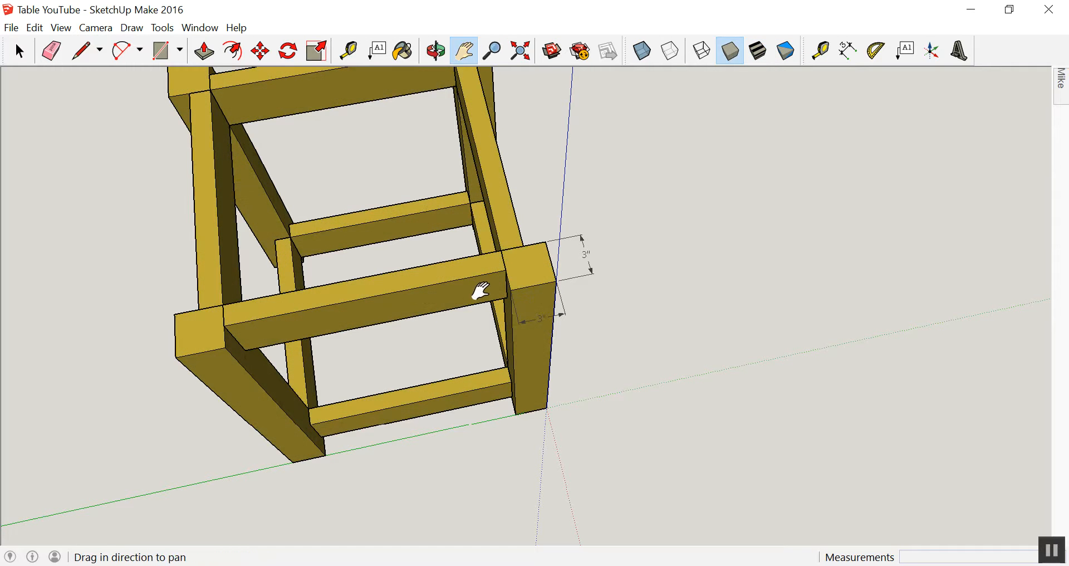
# Step: Dimension the full height of the leg at the origin, placing the dimension beside its outer vertical edge
pyautogui.moveTo(504, 351); pyautogui.dragTo(589, 303, button='middle')
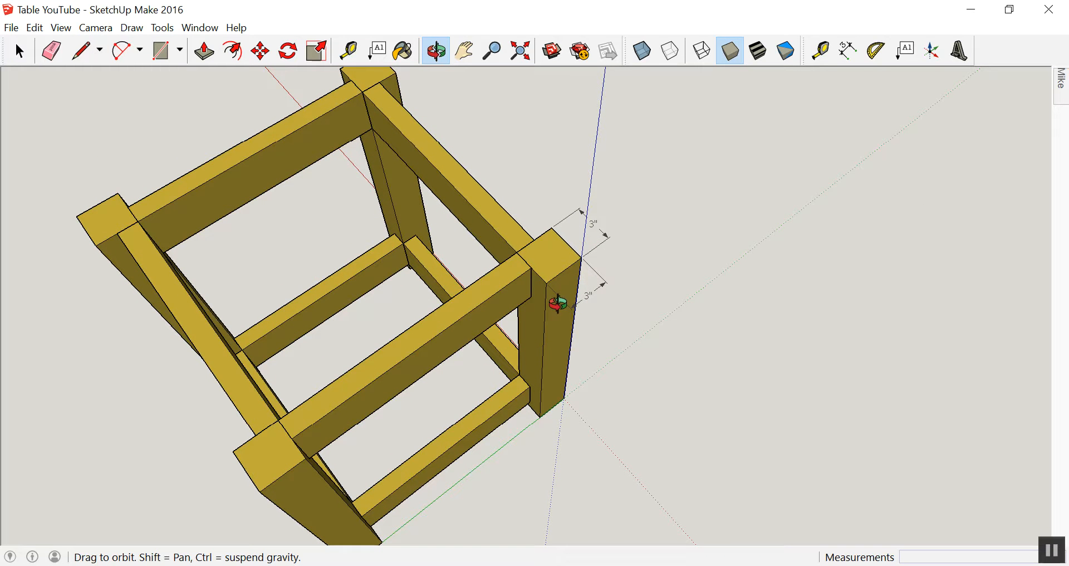
pyautogui.click(847, 52)
pyautogui.click(580, 259)
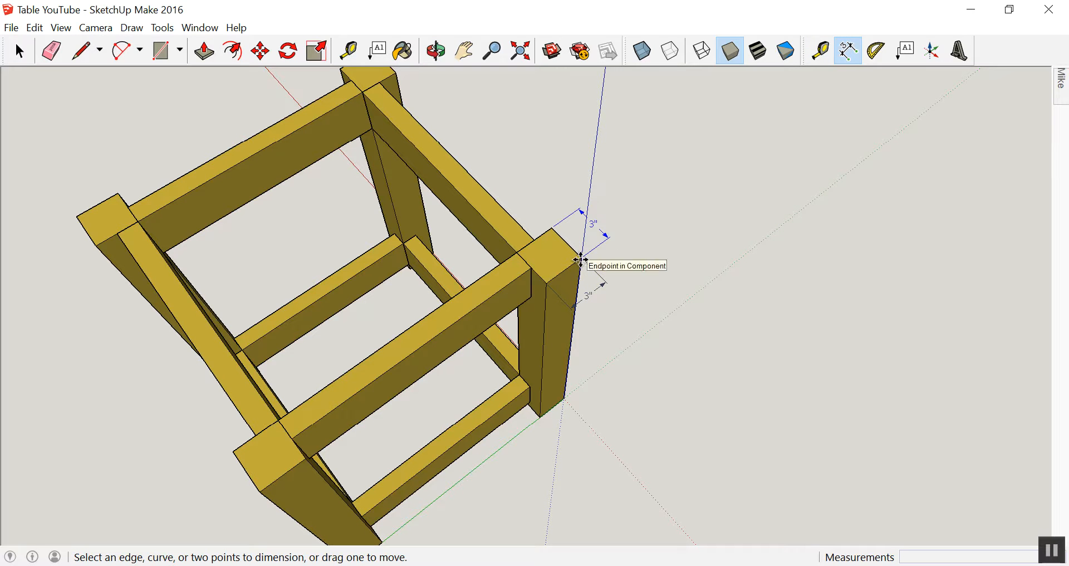
pyautogui.click(580, 258)
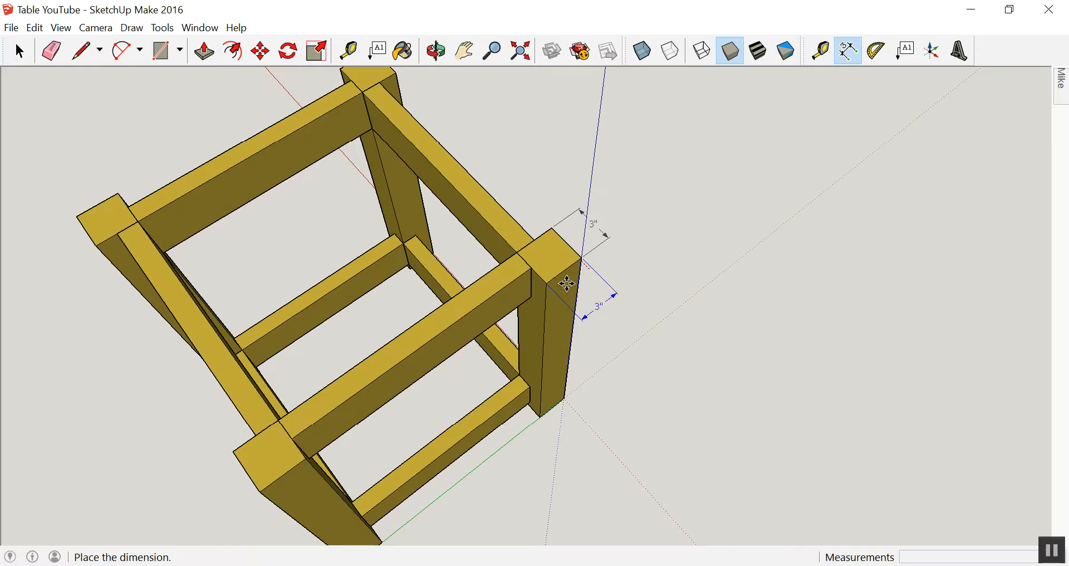
pyautogui.rightClick(567, 284)
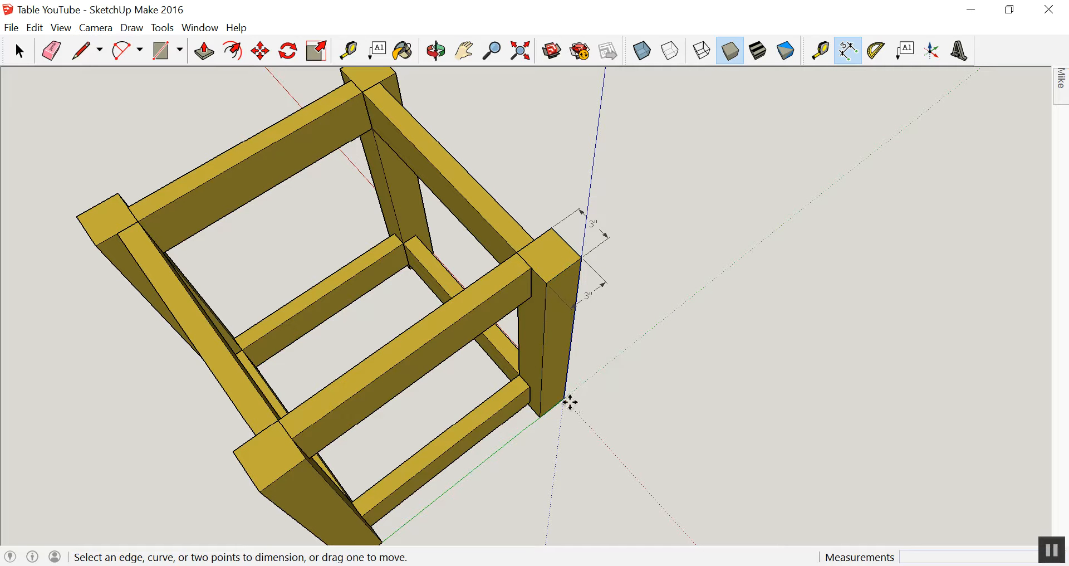
pyautogui.click(564, 398)
pyautogui.click(582, 259)
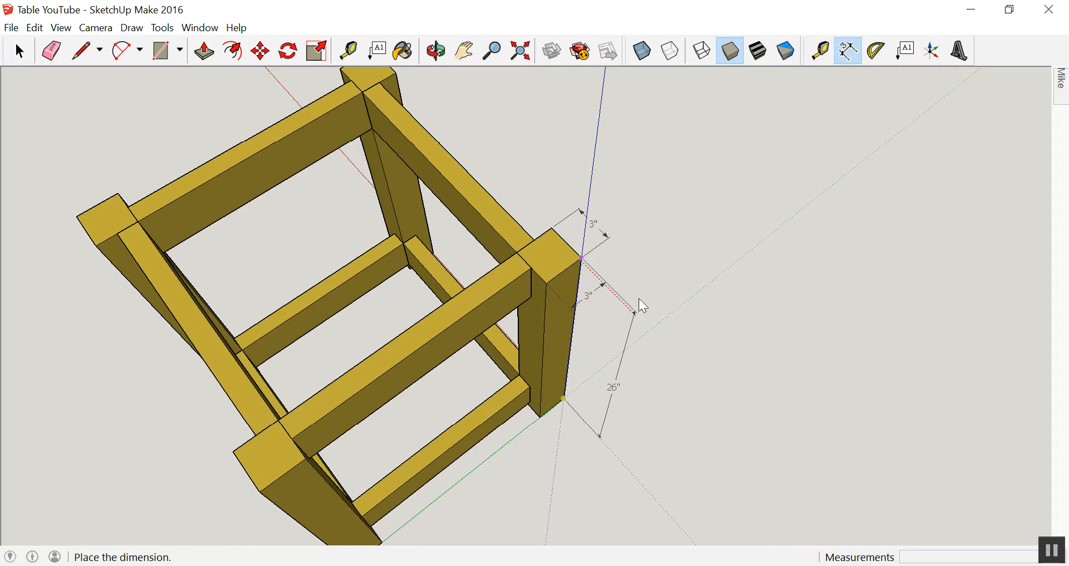
pyautogui.click(610, 304)
pyautogui.moveTo(590, 437); pyautogui.dragTo(585, 417, button='middle')
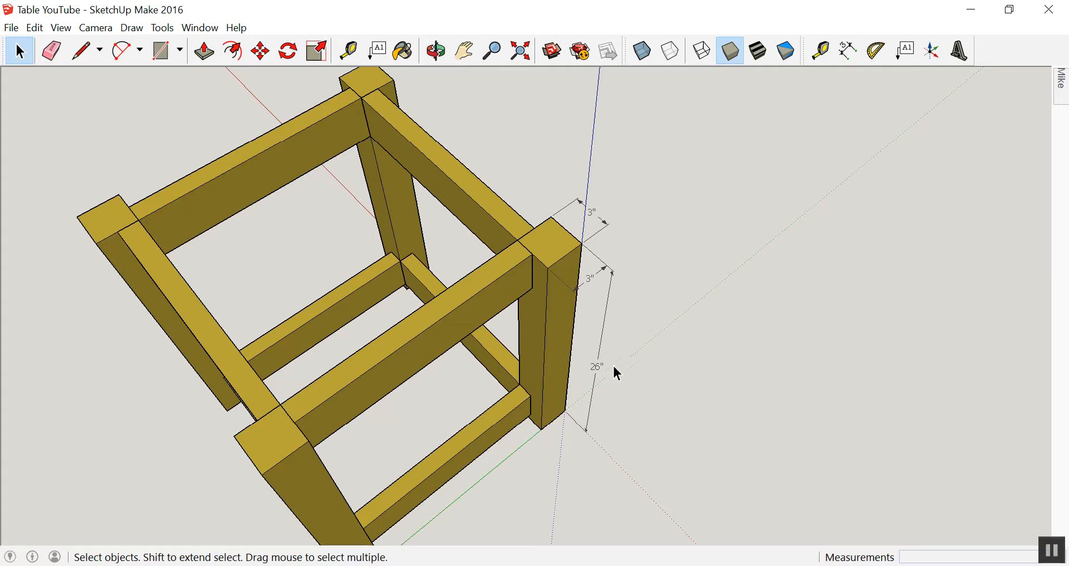
# Step: Group the three dimensions of the leg at the origin
pyautogui.keyDown('shift'); pyautogui.click(589, 279); pyautogui.keyUp('shift')
pyautogui.rightClick(594, 215)
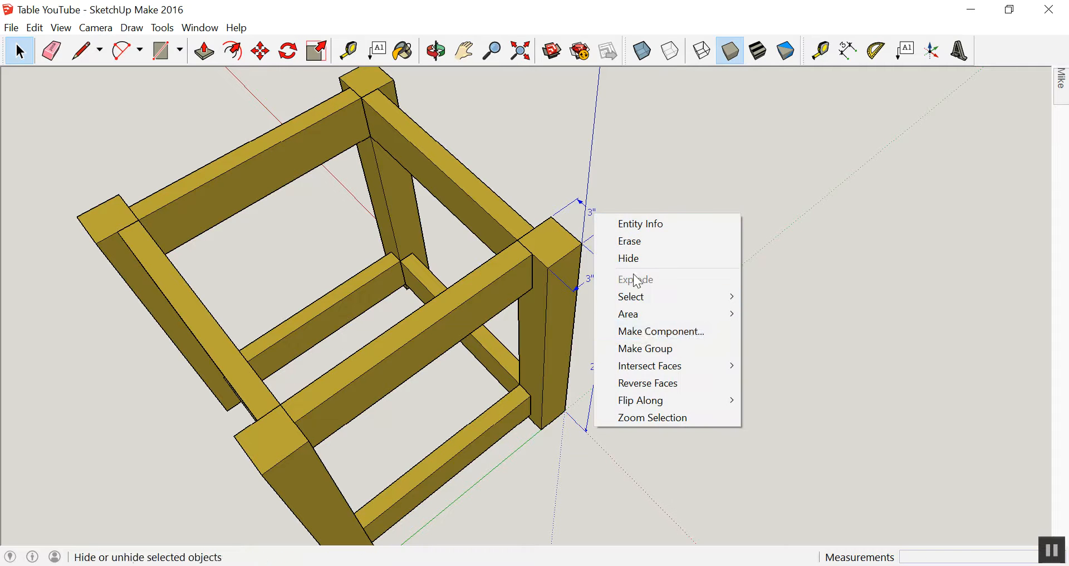
pyautogui.click(644, 347)
pyautogui.click(599, 295)
# Step: Hide the group of leg dimensions and undo the hiding
pyautogui.click(589, 279)
pyautogui.rightClick(588, 278)
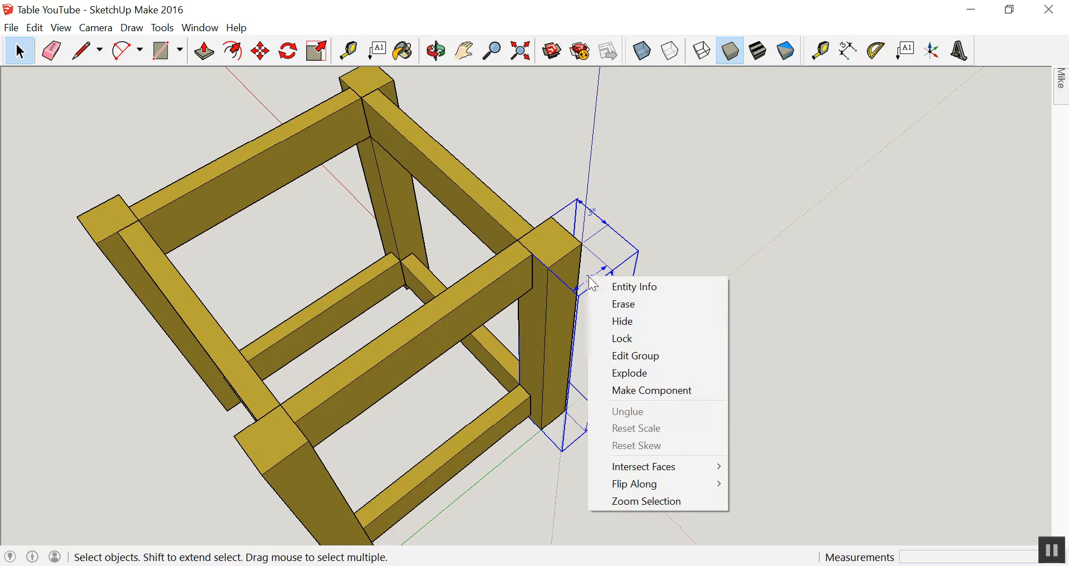
pyautogui.click(624, 323)
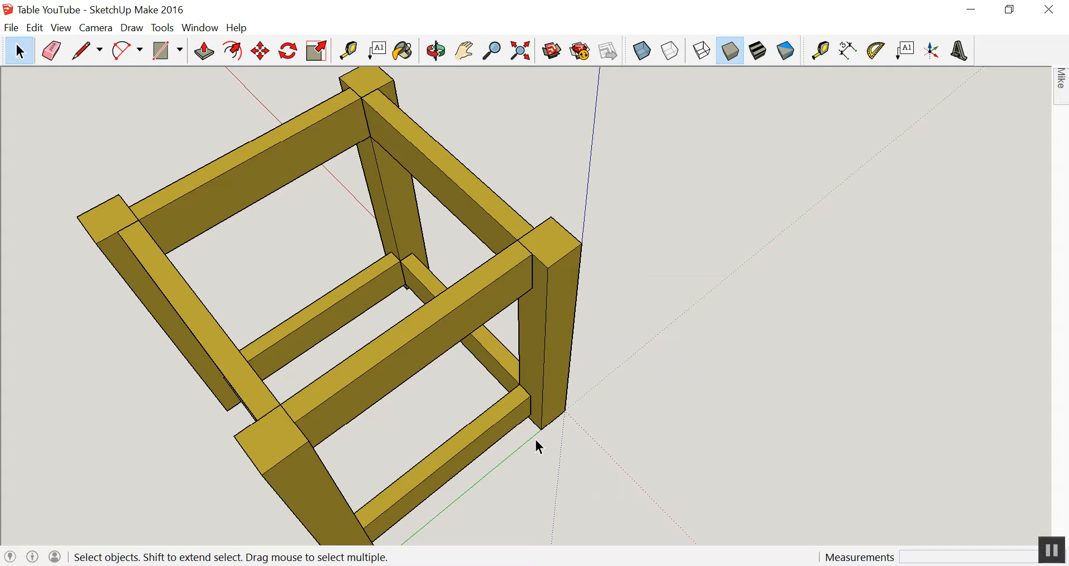
pyautogui.moveTo(534, 427); pyautogui.dragTo(365, 378, button='middle')
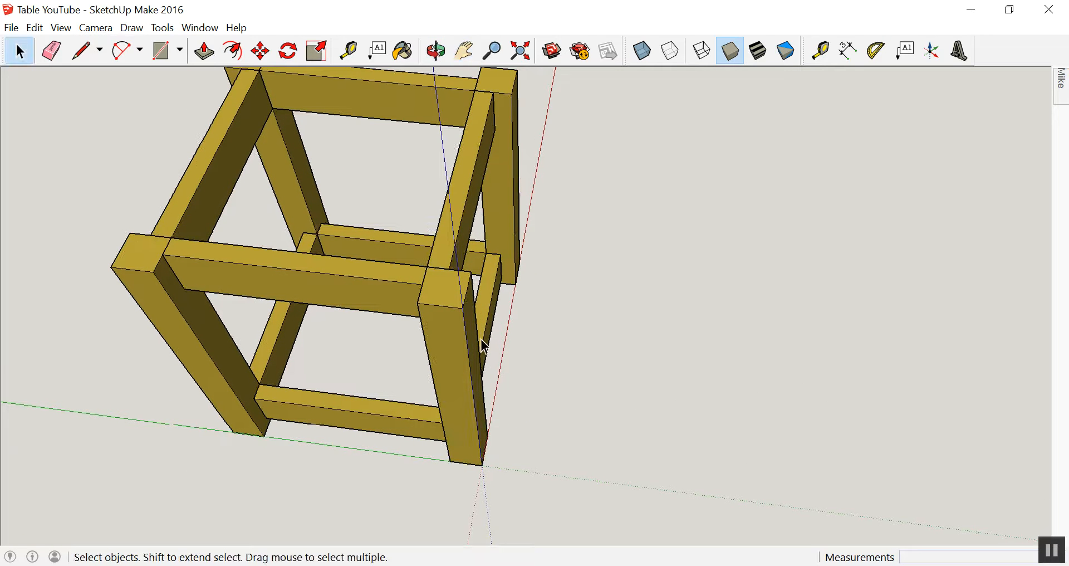
pyautogui.click(35, 28)
pyautogui.click(48, 47)
# Step: Copy the leg at the origin into the open space beside the table base and delete that copy
pyautogui.press('h')
pyautogui.moveTo(563, 369)
pyautogui.mouseDown()
pyautogui.moveTo(599, 375)
pyautogui.moveTo(576, 366)
pyautogui.mouseUp()
pyautogui.moveTo(577, 366); pyautogui.dragTo(599, 353, button='middle')
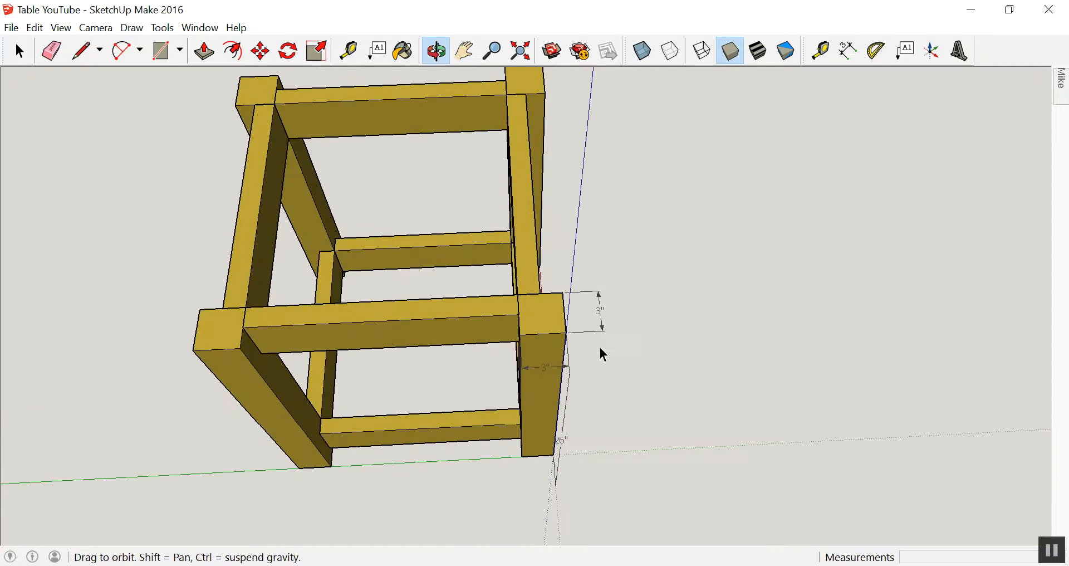
pyautogui.press('space')
pyautogui.click(548, 333)
pyautogui.press('m')
pyautogui.press('ctrl')
pyautogui.click(543, 324)
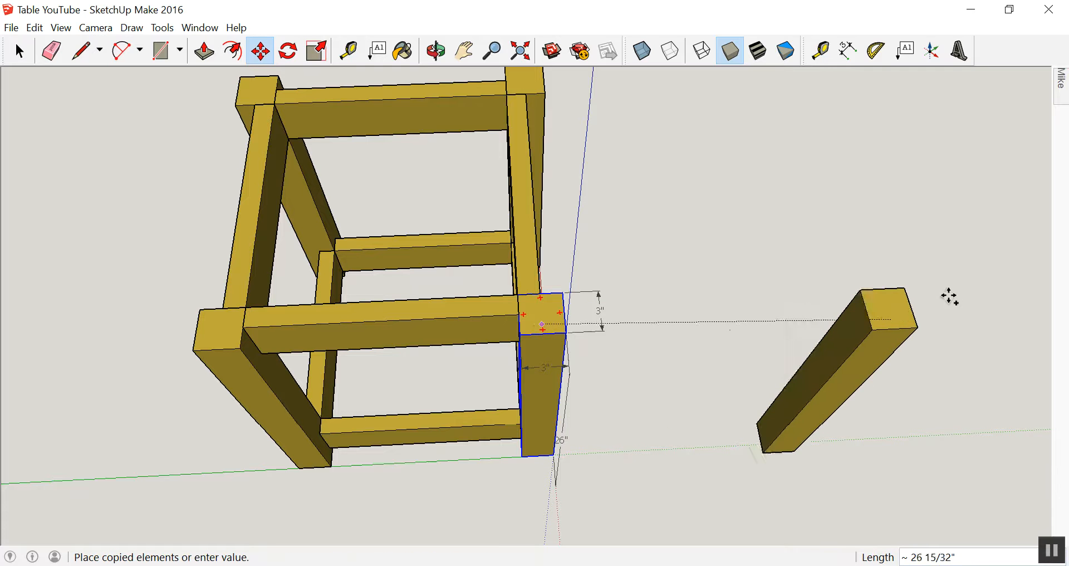
pyautogui.click(957, 295)
pyautogui.keyDown('shift'); pyautogui.moveTo(684, 323); pyautogui.dragTo(506, 329, button='middle'); pyautogui.keyUp('shift')
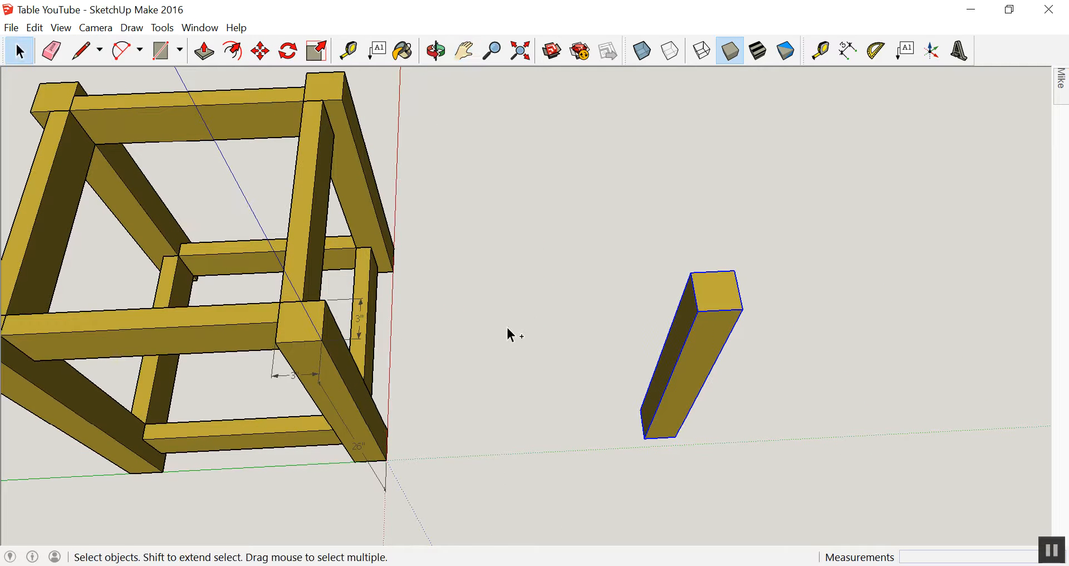
pyautogui.press('Delete')
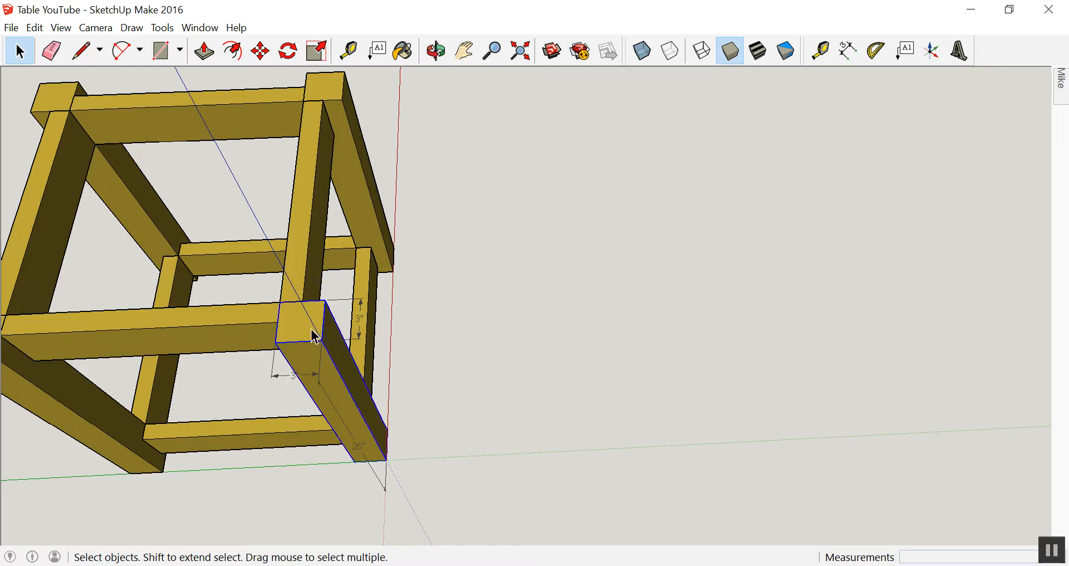
# Step: Copy the leg at the origin into the open space well clear of the table base
pyautogui.press('m')
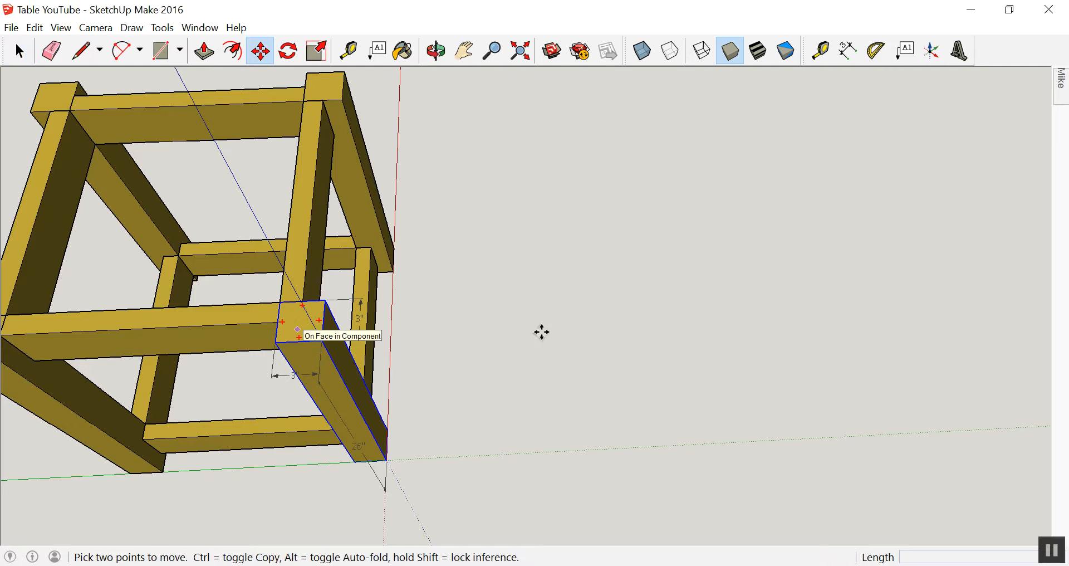
pyautogui.press('space')
pyautogui.click(315, 341)
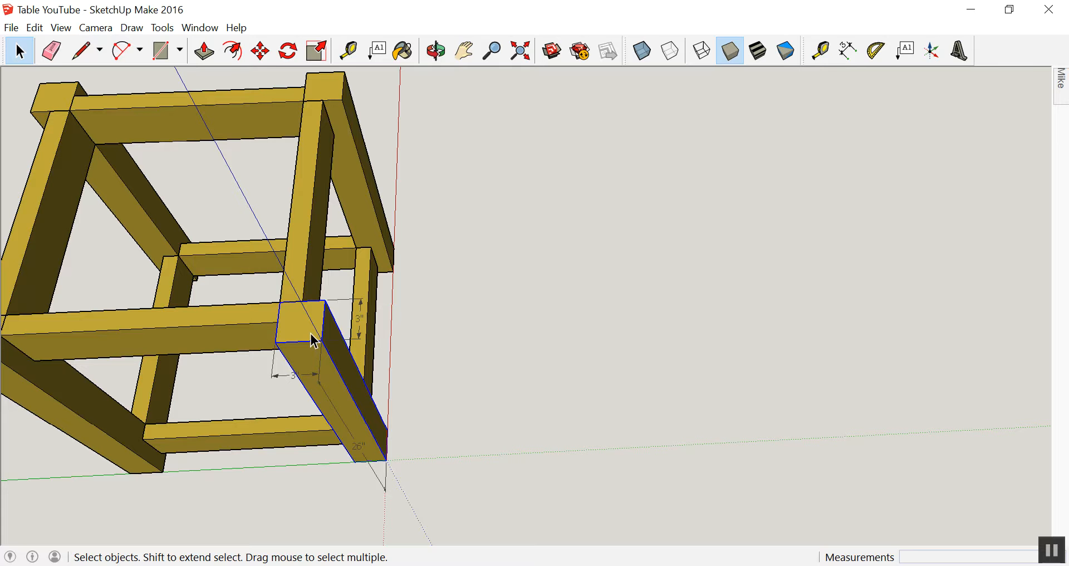
pyautogui.press('m')
pyautogui.press('ctrl')
pyautogui.click(309, 330)
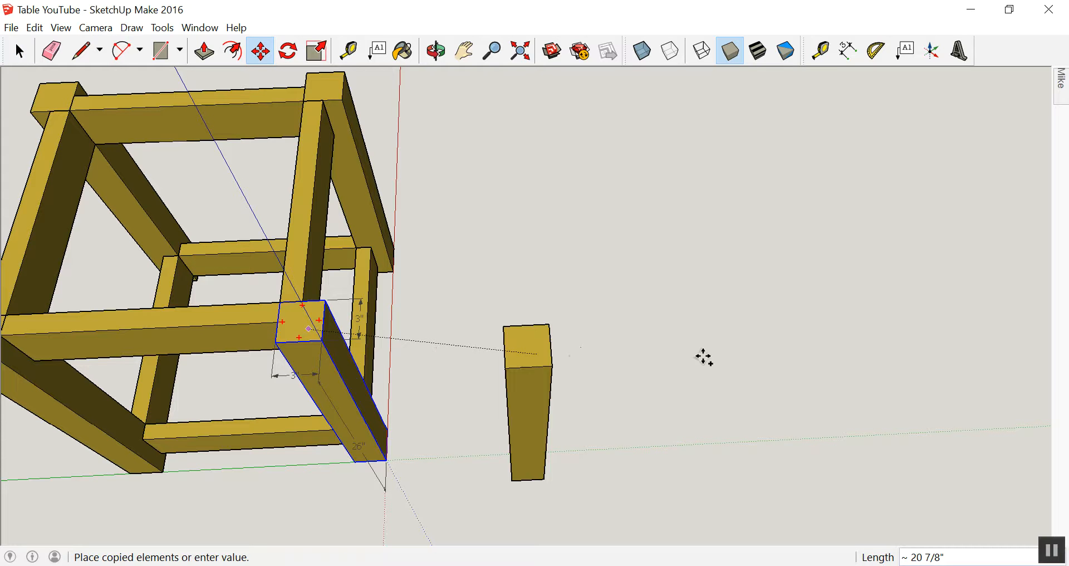
pyautogui.click(866, 275)
pyautogui.press('space')
pyautogui.click(726, 353)
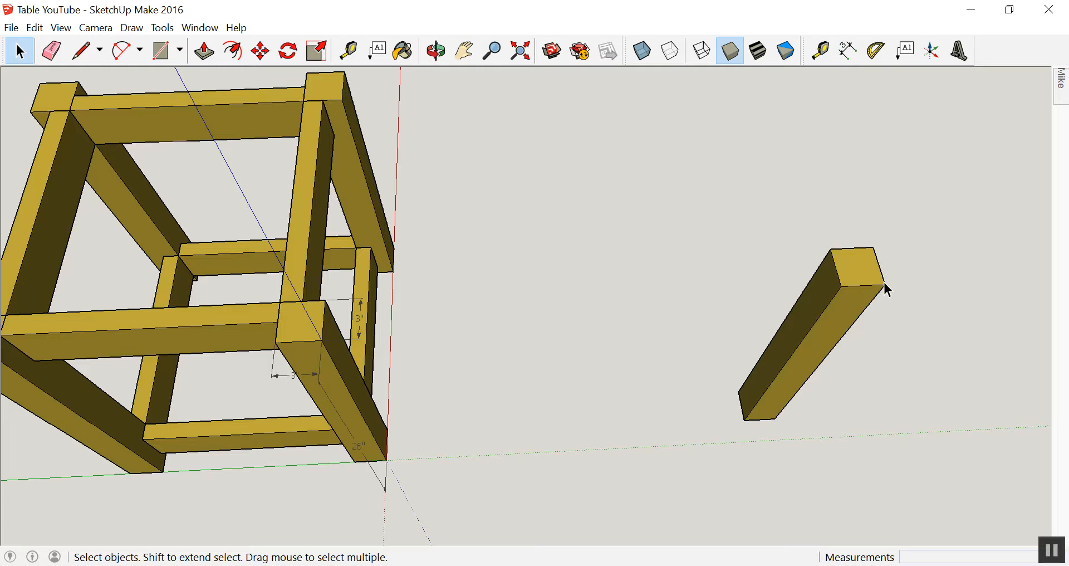
# Step: Dimension two adjacent top edges of the copied leg, placing both dimensions outside the leg
pyautogui.click(878, 257)
pyautogui.click(849, 50)
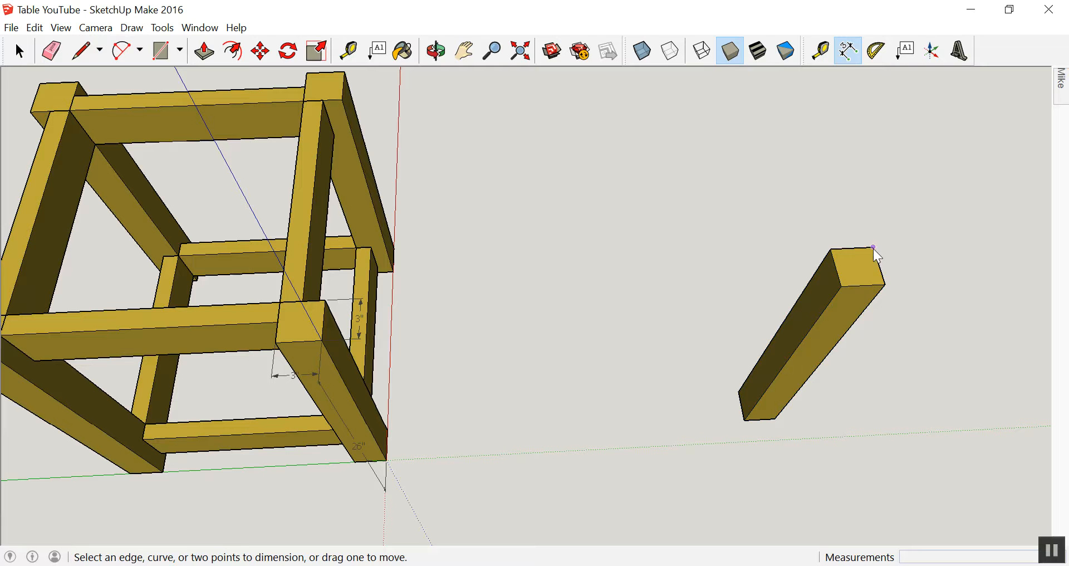
pyautogui.click(875, 249)
pyautogui.click(886, 285)
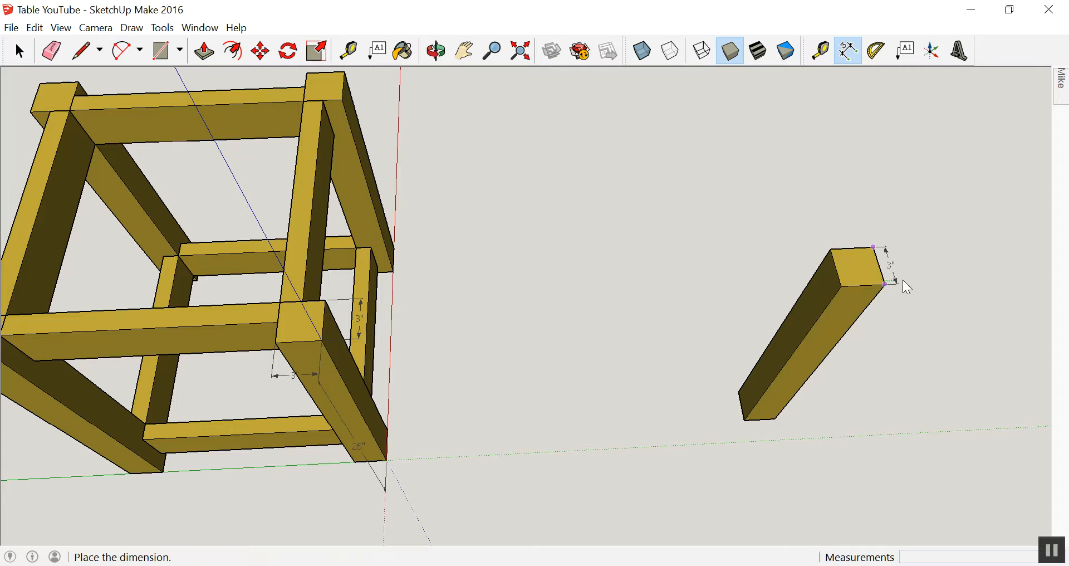
pyautogui.click(910, 287)
pyautogui.click(830, 251)
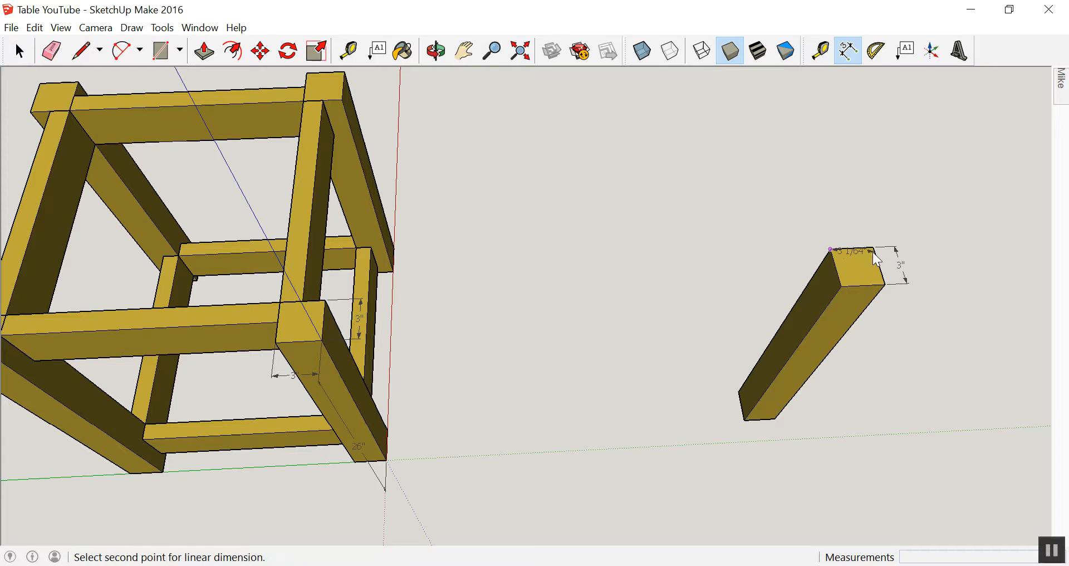
pyautogui.doubleClick(873, 249)
pyautogui.moveTo(860, 245); pyautogui.dragTo(849, 235)
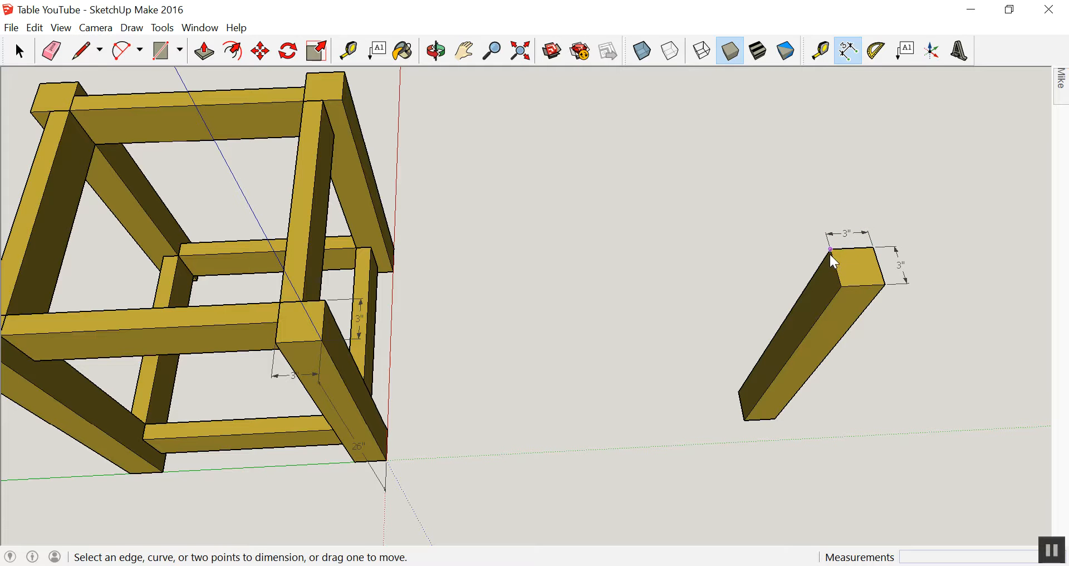
# Step: Dimension the full length of the copied leg, placing the dimension on its side facing the table base
pyautogui.click(832, 252)
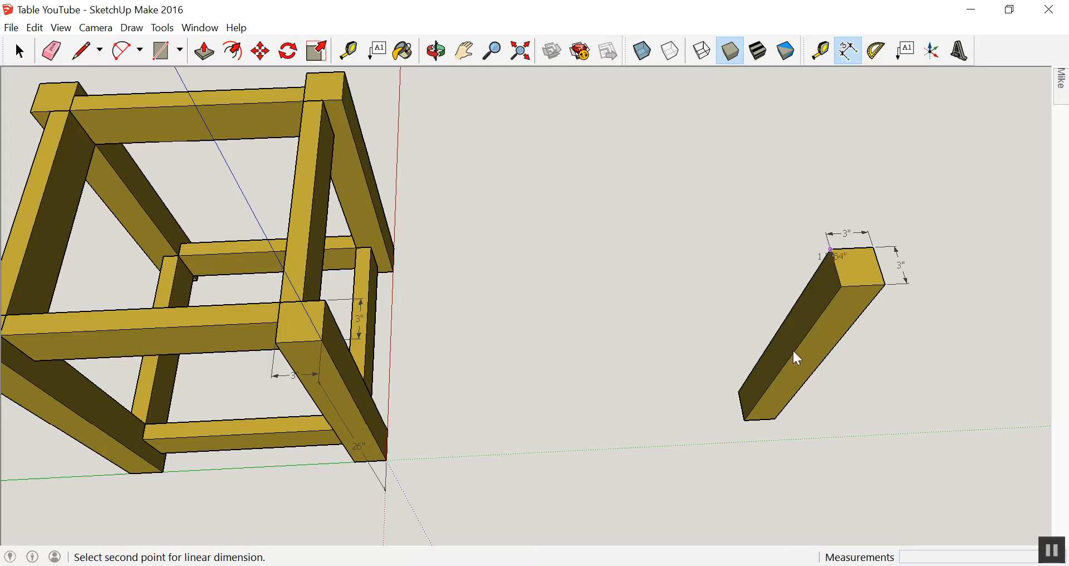
pyautogui.click(736, 392)
pyautogui.click(731, 368)
pyautogui.press('space')
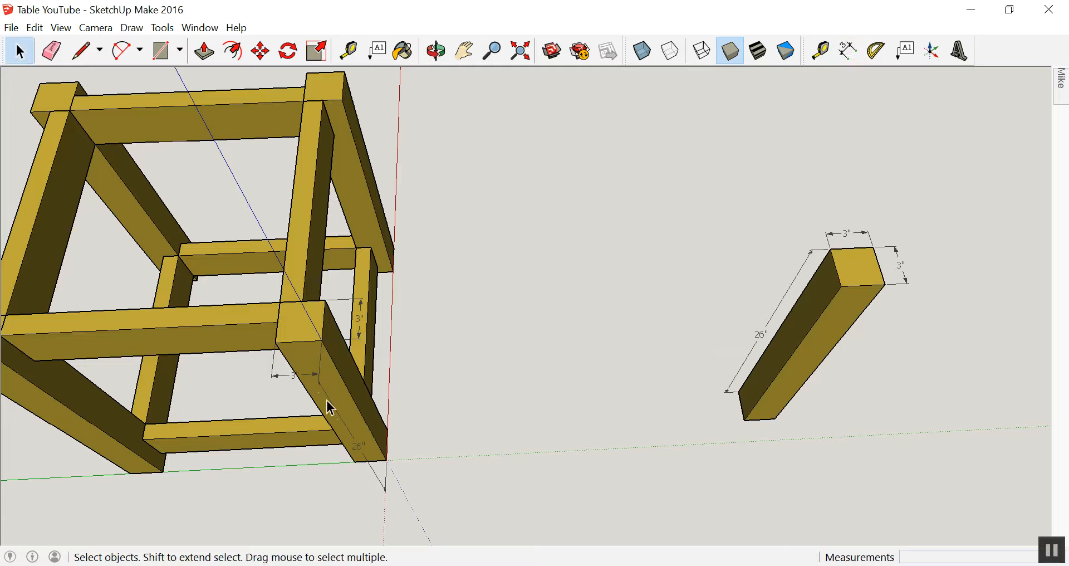
# Step: Delete the dimension group on the original leg and group the three dimensions of the copied leg
pyautogui.click(299, 383)
pyautogui.press('Delete')
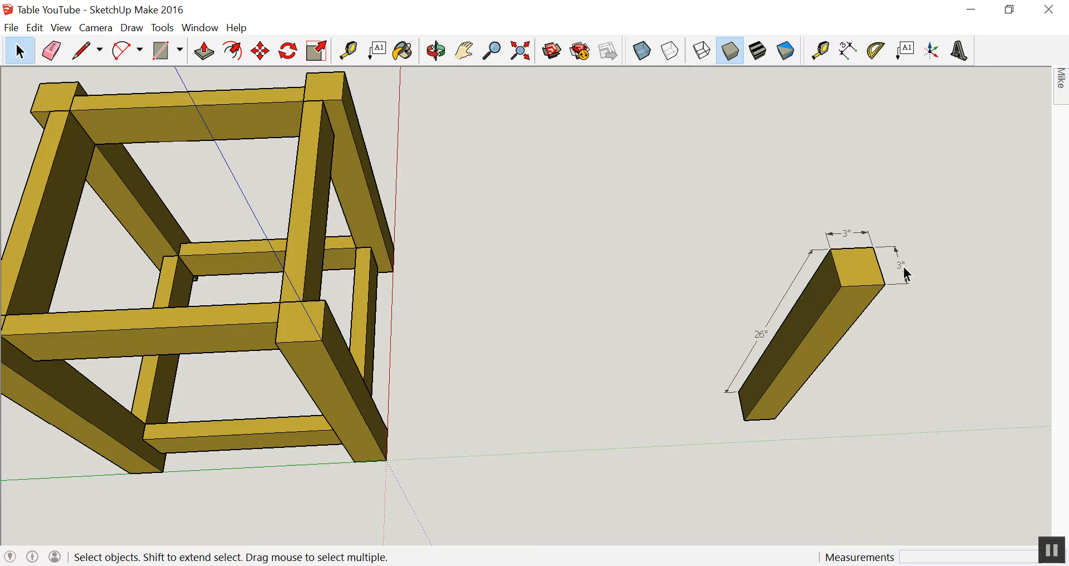
pyautogui.click(848, 233)
pyautogui.rightClick(762, 341)
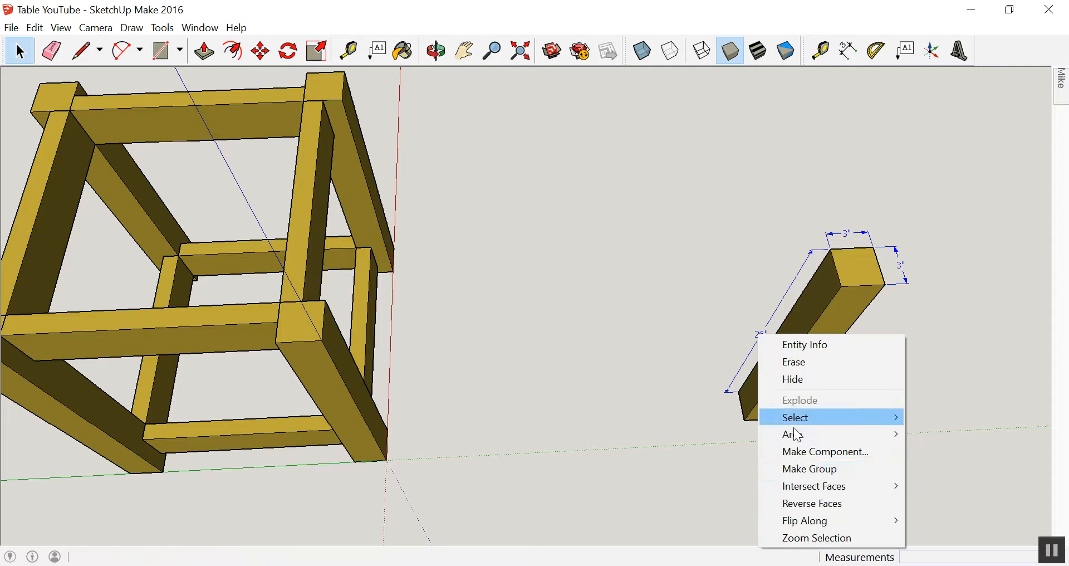
pyautogui.click(797, 468)
pyautogui.click(739, 484)
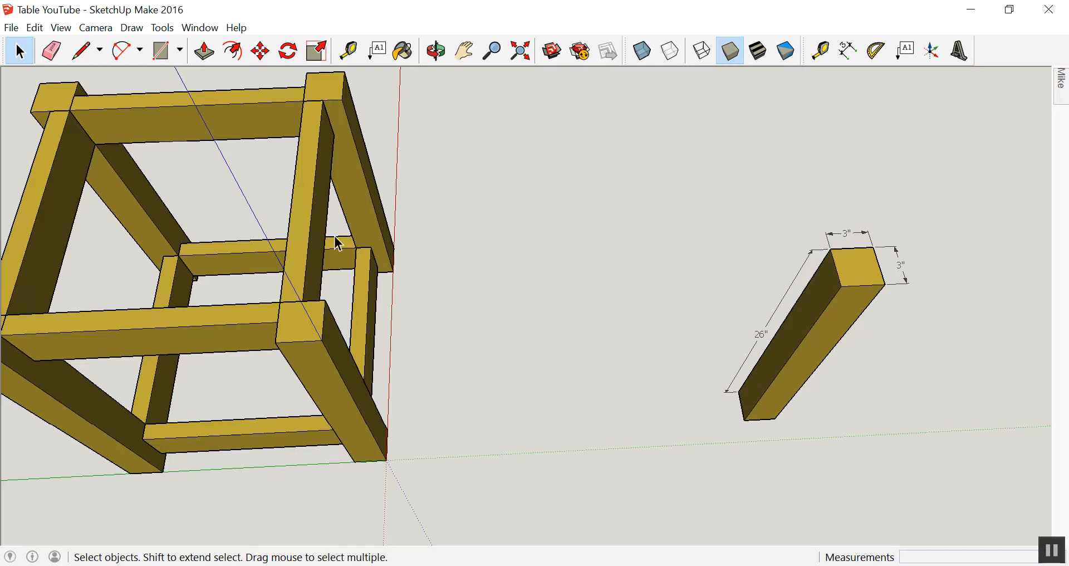
# Step: Copy the upper rail frame out of the table base and place it next to the copied leg
pyautogui.click(304, 179)
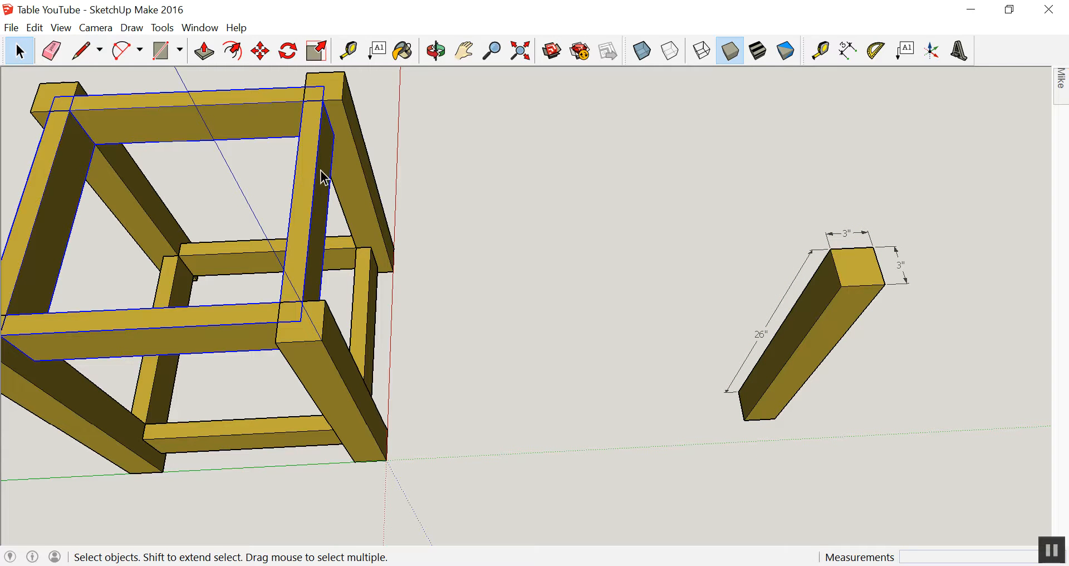
pyautogui.press('m')
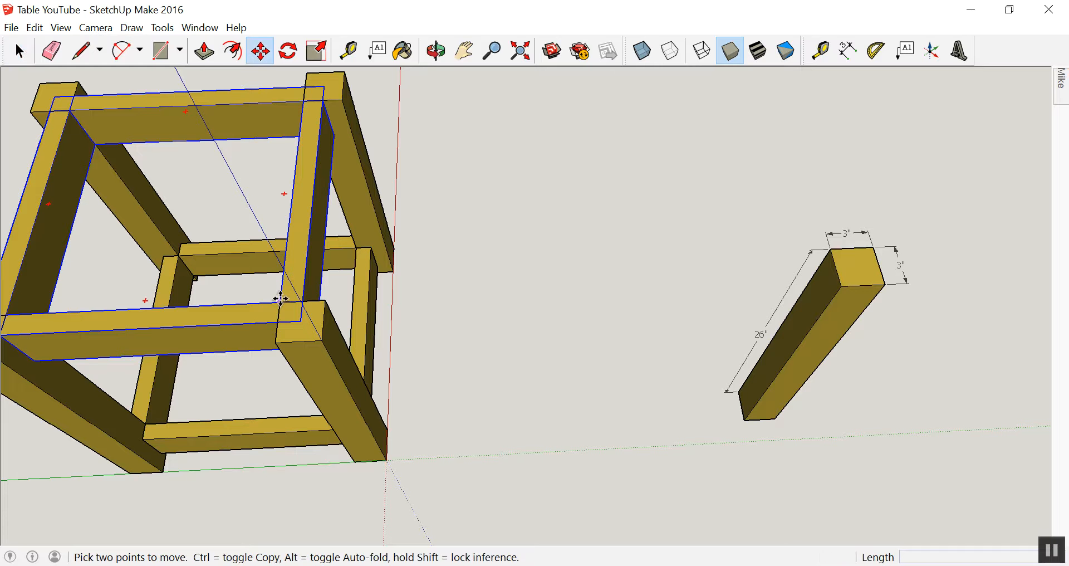
pyautogui.click(280, 301)
pyautogui.press('ctrl')
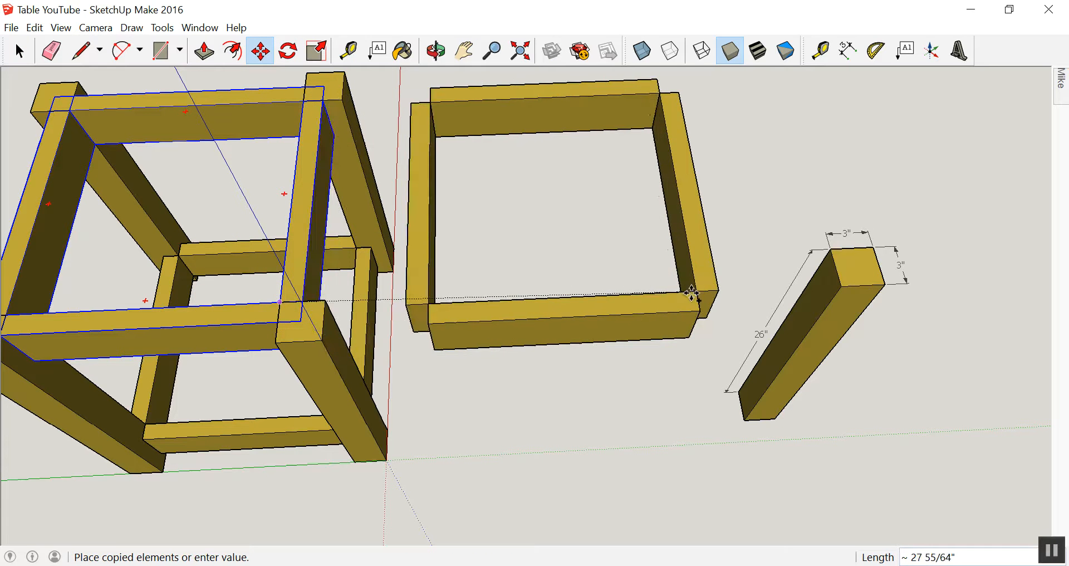
pyautogui.click(690, 293)
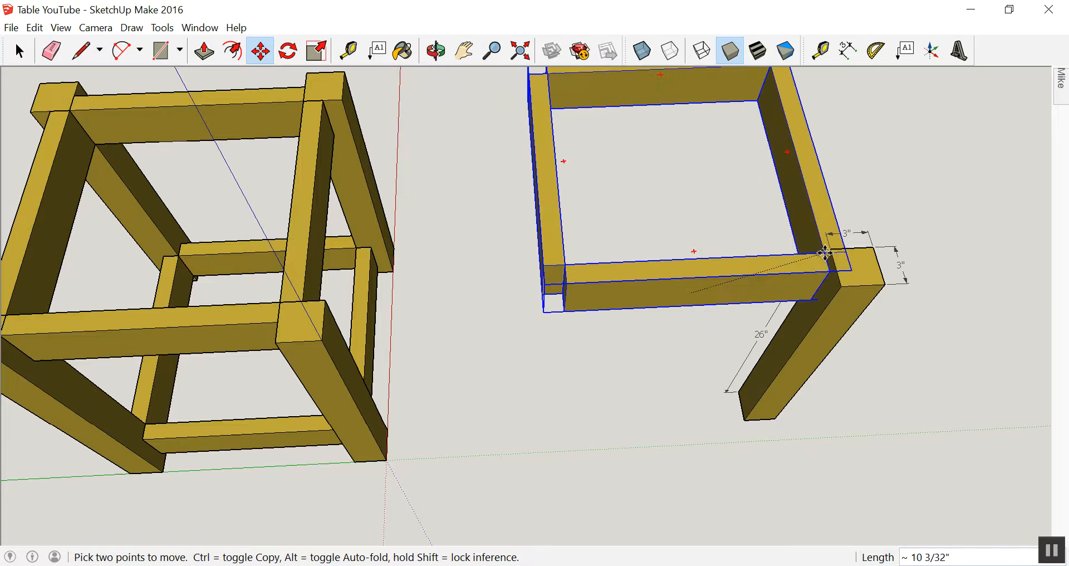
pyautogui.click(794, 261)
pyautogui.press('space')
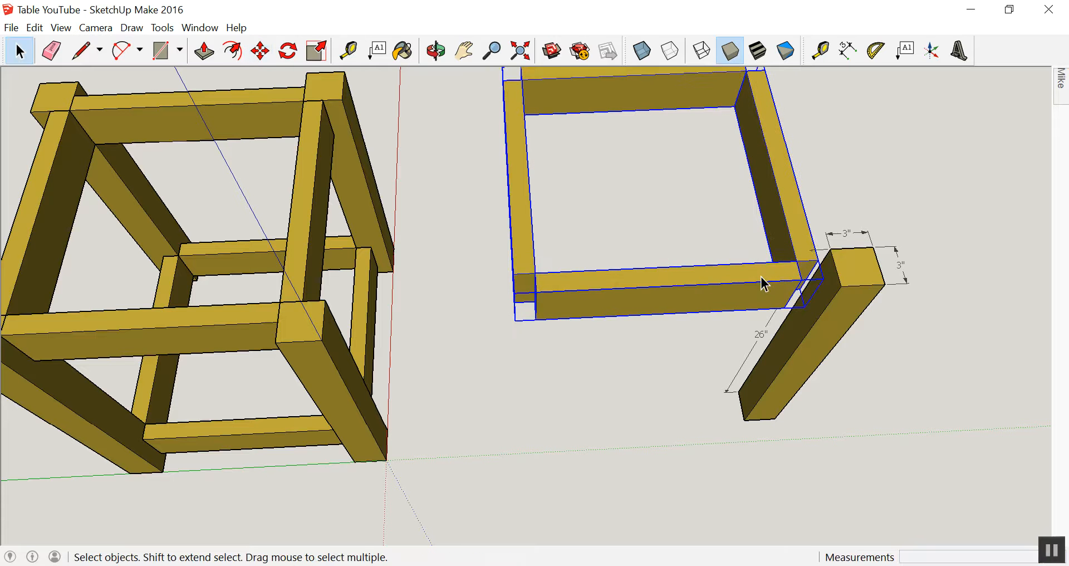
# Step: Explode the copied rail frame into separate rails
pyautogui.rightClick(760, 277)
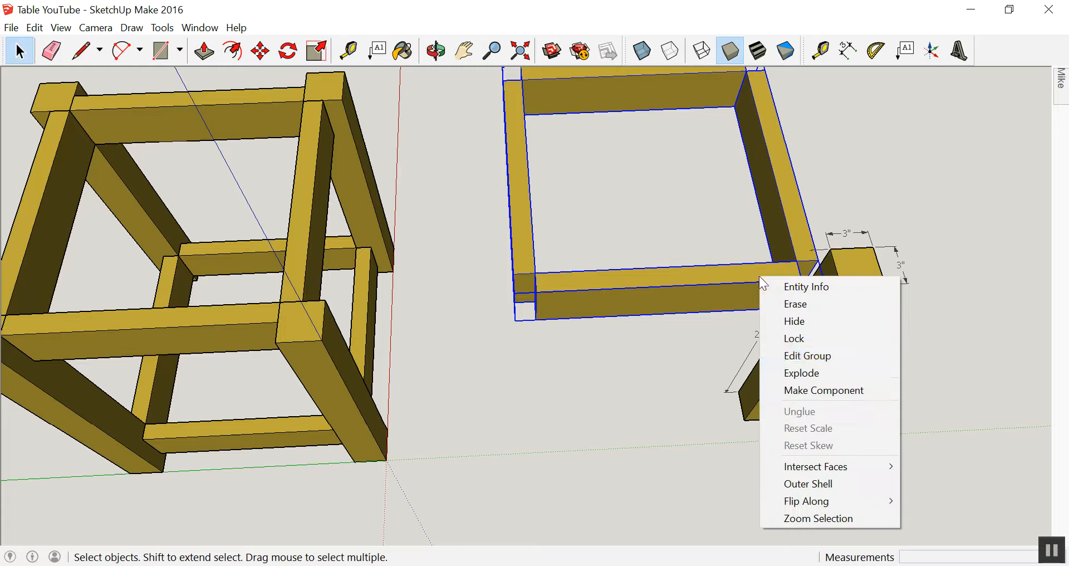
pyautogui.click(791, 372)
pyautogui.click(713, 329)
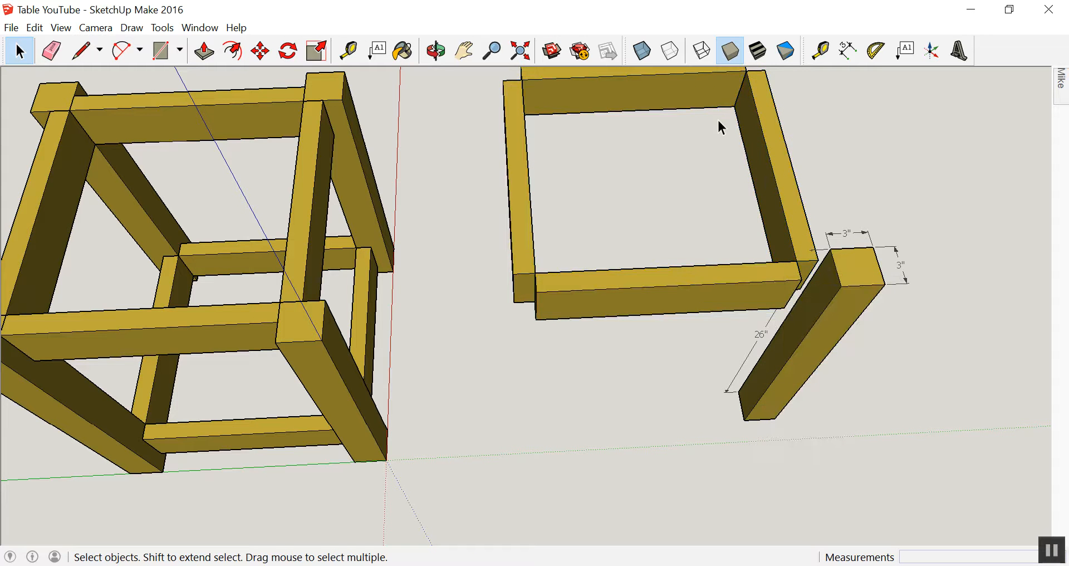
# Step: Delete three rails of the copied frame, keeping only the one nearest the copied leg
pyautogui.click(699, 101)
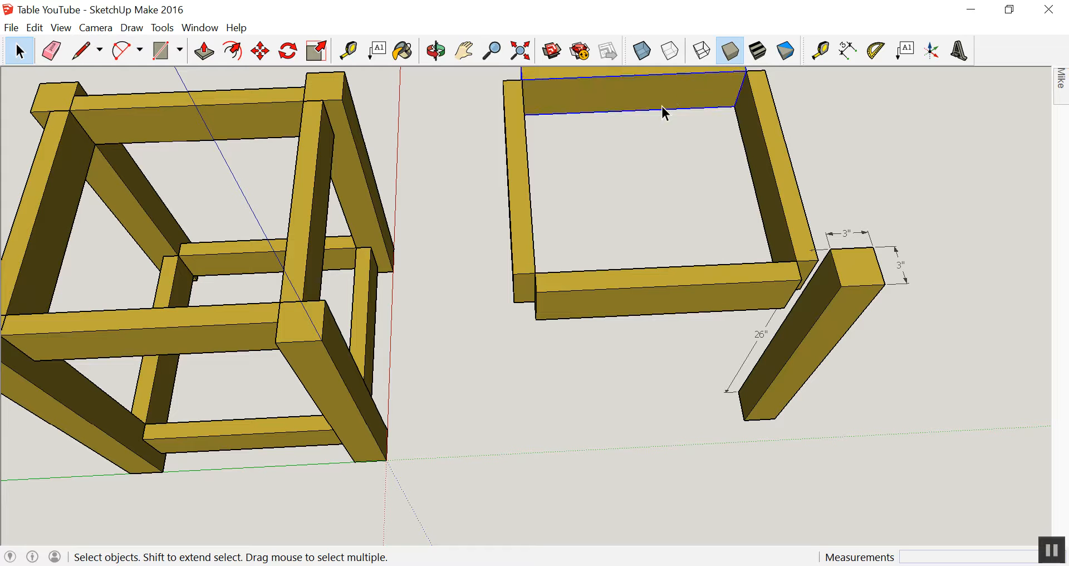
pyautogui.press('Delete')
pyautogui.click(528, 182)
pyautogui.press('Delete')
pyautogui.click(599, 304)
pyautogui.press('Delete')
# Step: Move the remaining rail to the other side of the copied leg, away from the table base
pyautogui.click(762, 196)
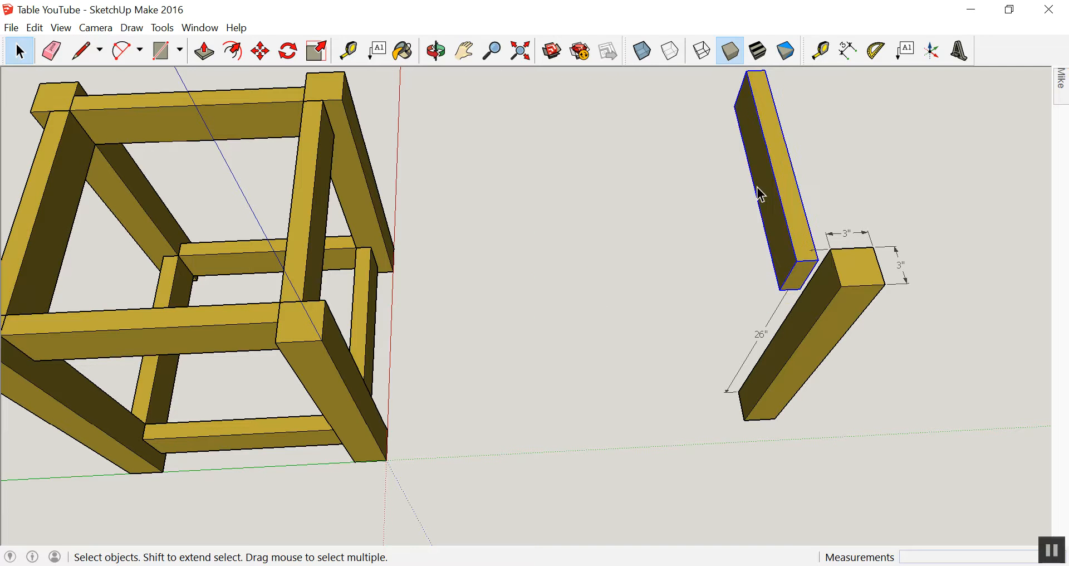
pyautogui.press('m')
pyautogui.click(769, 177)
pyautogui.click(924, 242)
# Step: Dimension the length of the separate rail along its outer top edge
pyautogui.press('h')
pyautogui.moveTo(696, 302); pyautogui.dragTo(789, 227)
pyautogui.press('o')
pyautogui.press('space')
pyautogui.click(827, 217)
pyautogui.click(849, 51)
pyautogui.click(811, 249)
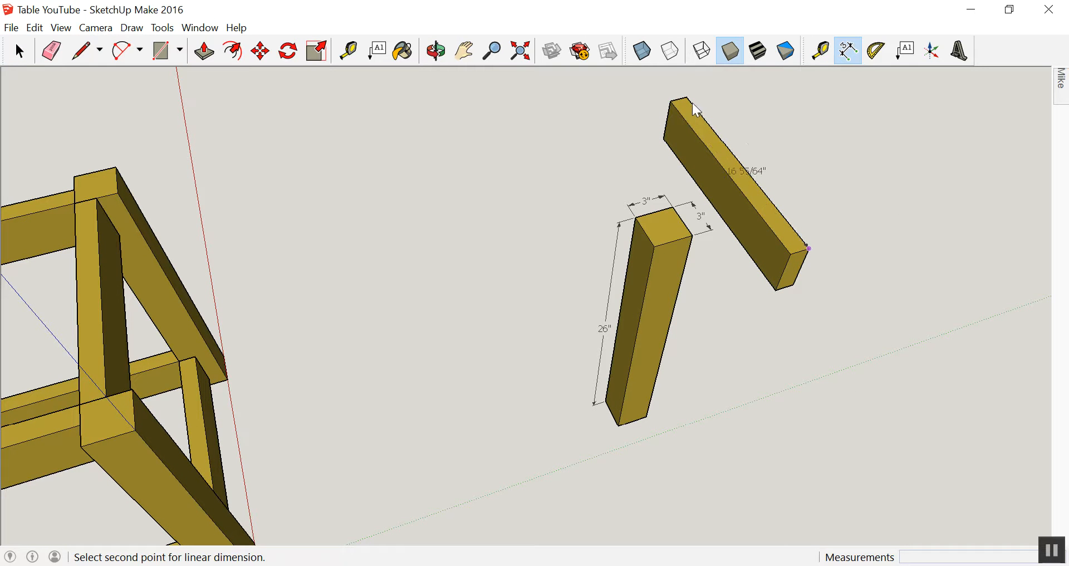
pyautogui.click(689, 98)
pyautogui.click(715, 98)
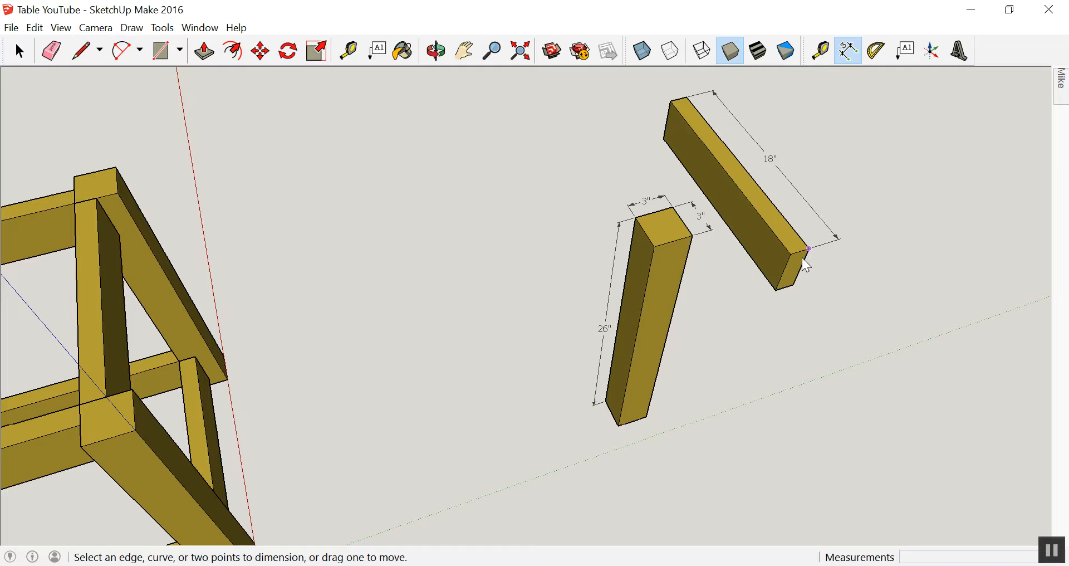
# Step: Dimension the height and thickness of the separate rail at its near end
pyautogui.click(796, 286)
pyautogui.click(796, 288)
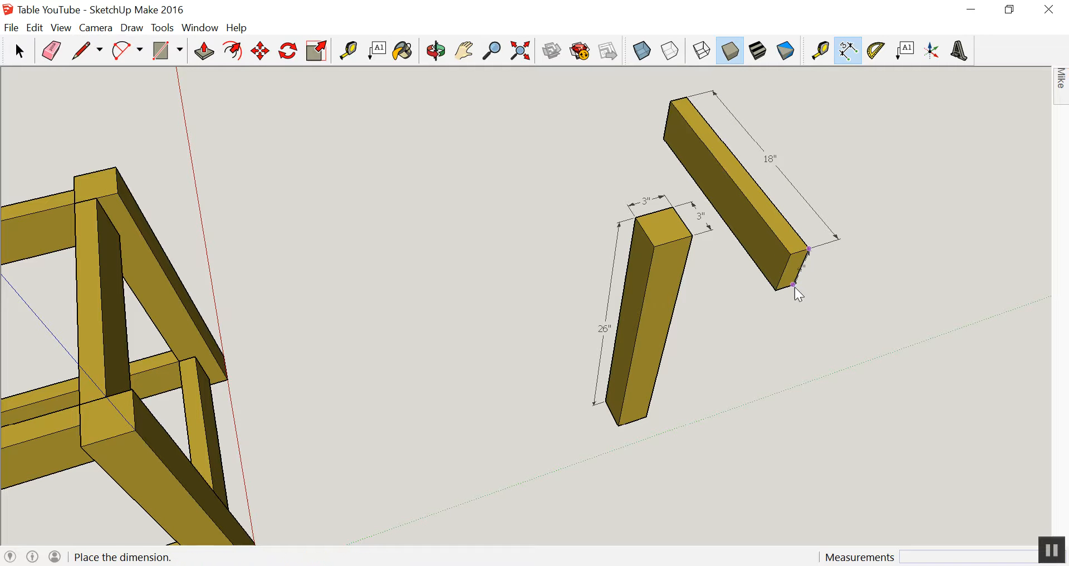
pyautogui.click(830, 297)
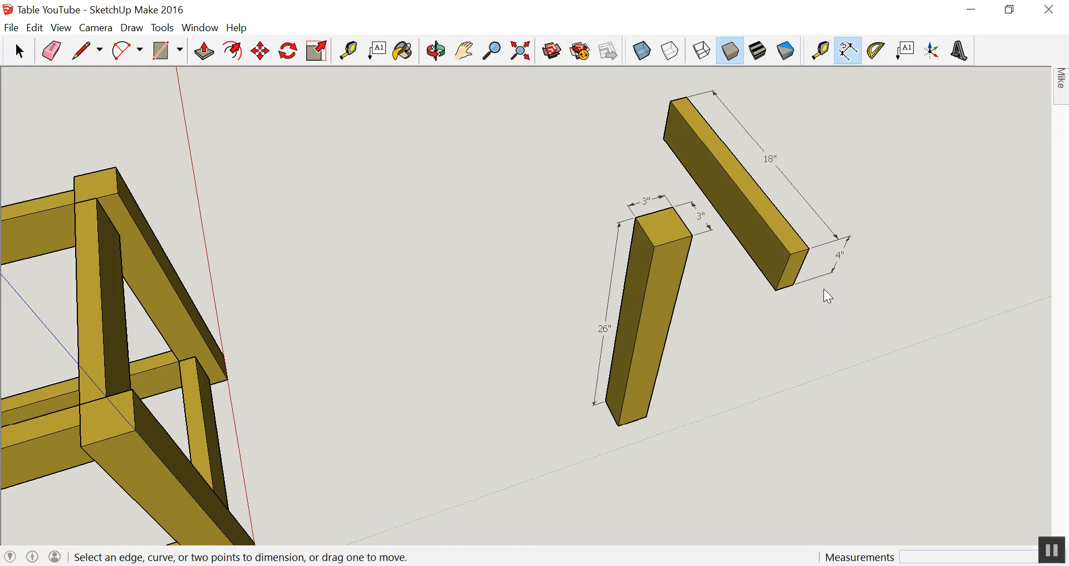
pyautogui.click(777, 291)
pyautogui.click(796, 286)
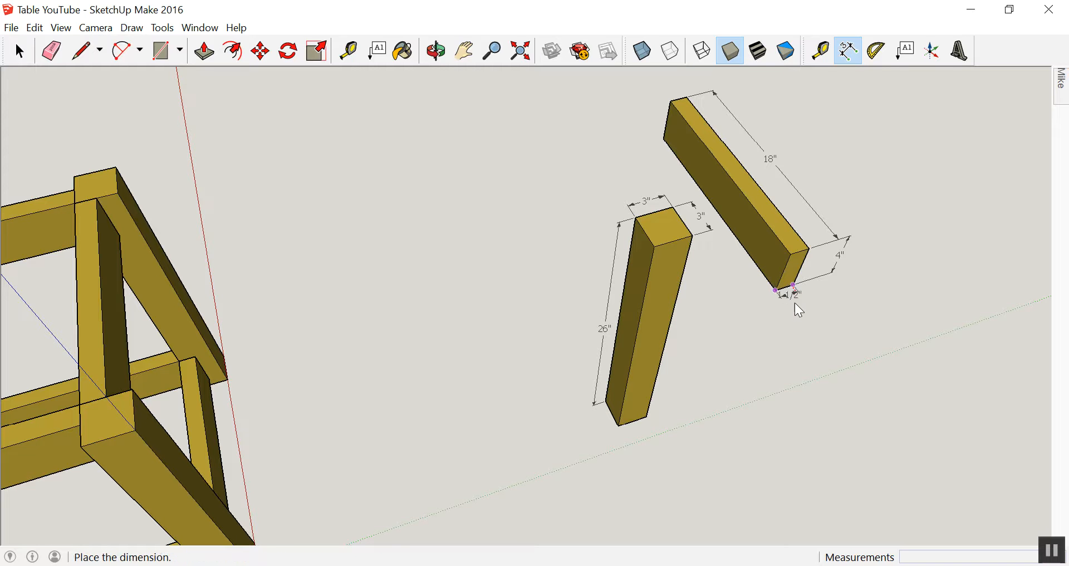
pyautogui.click(801, 316)
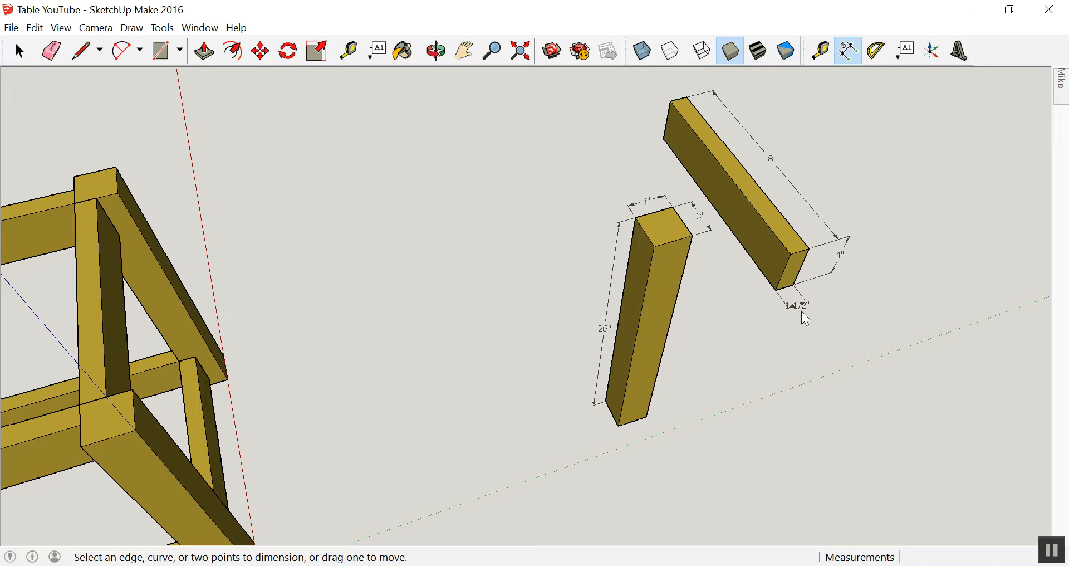
# Step: Add a scene that stores a close view of the dimensioned leg and rail copies
pyautogui.press('z')
pyautogui.moveTo(802, 341); pyautogui.dragTo(665, 326)
pyautogui.press('h')
pyautogui.press('z')
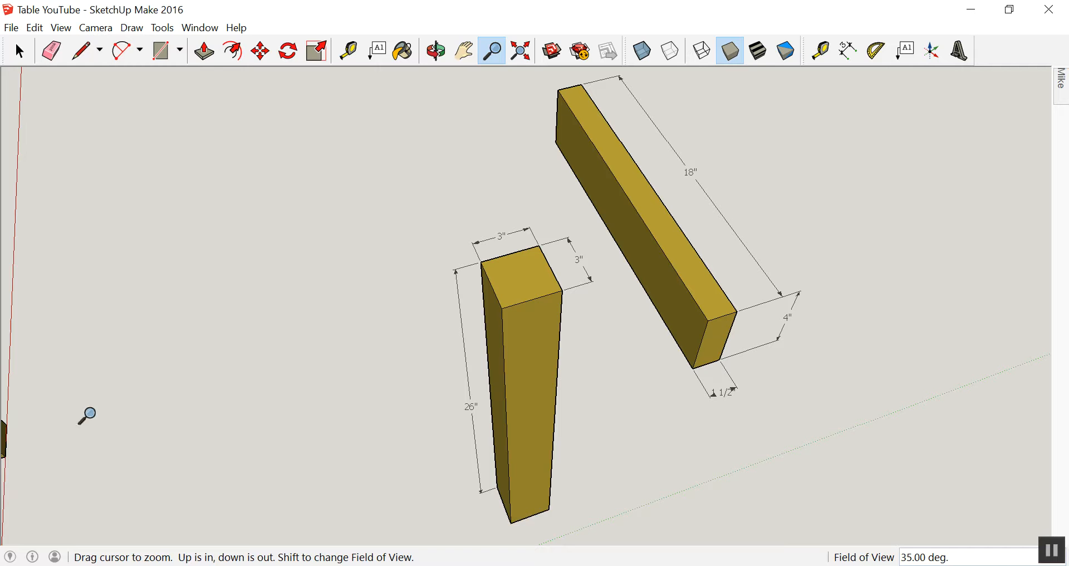
pyautogui.press('h')
pyautogui.moveTo(468, 338); pyautogui.dragTo(489, 382)
pyautogui.press('o')
pyautogui.press('h')
pyautogui.press('z')
pyautogui.press('space')
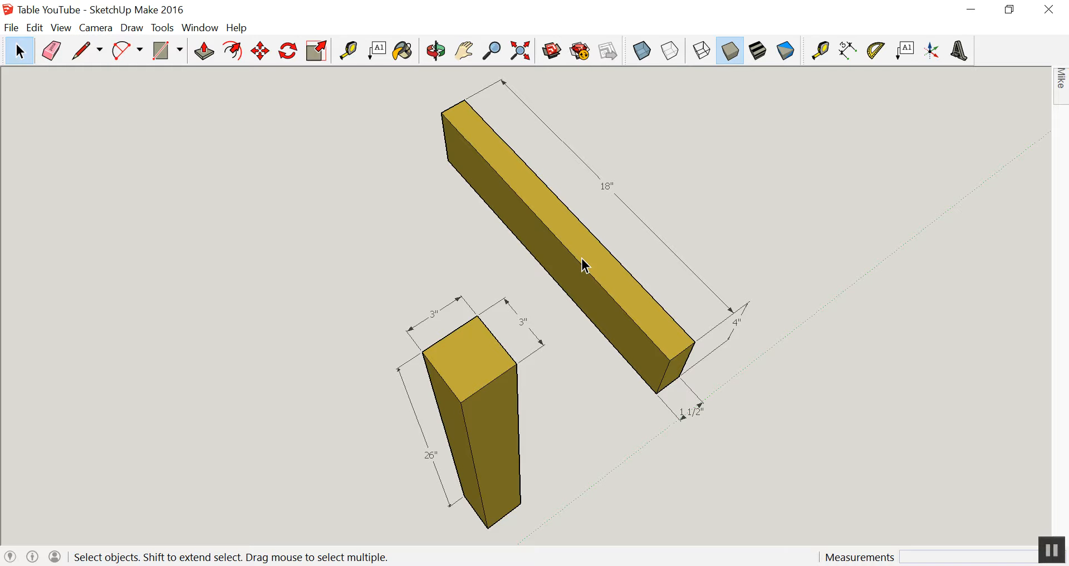
pyautogui.moveTo(1066, 78)
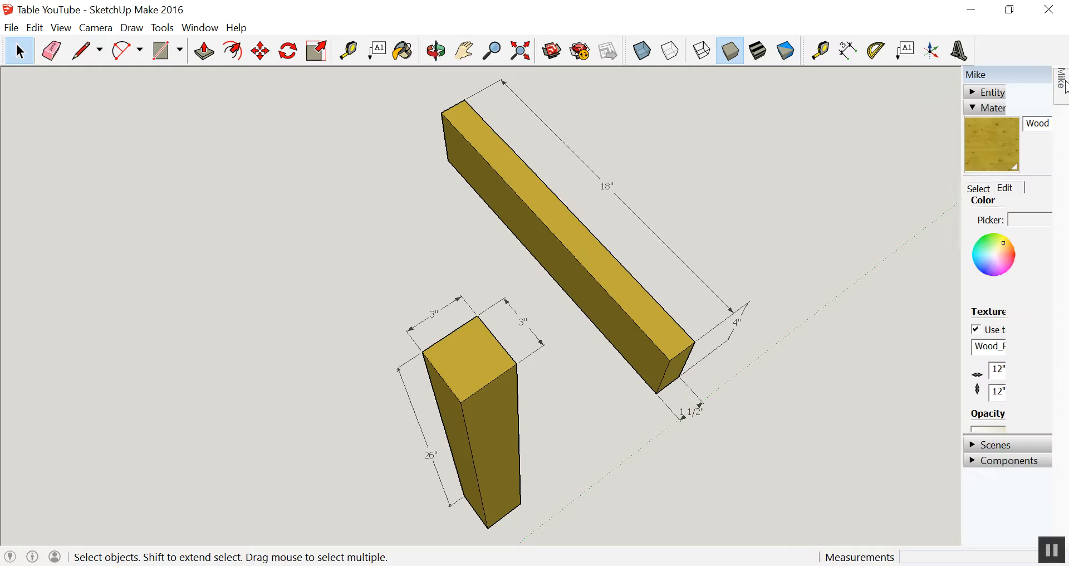
pyautogui.click(795, 109)
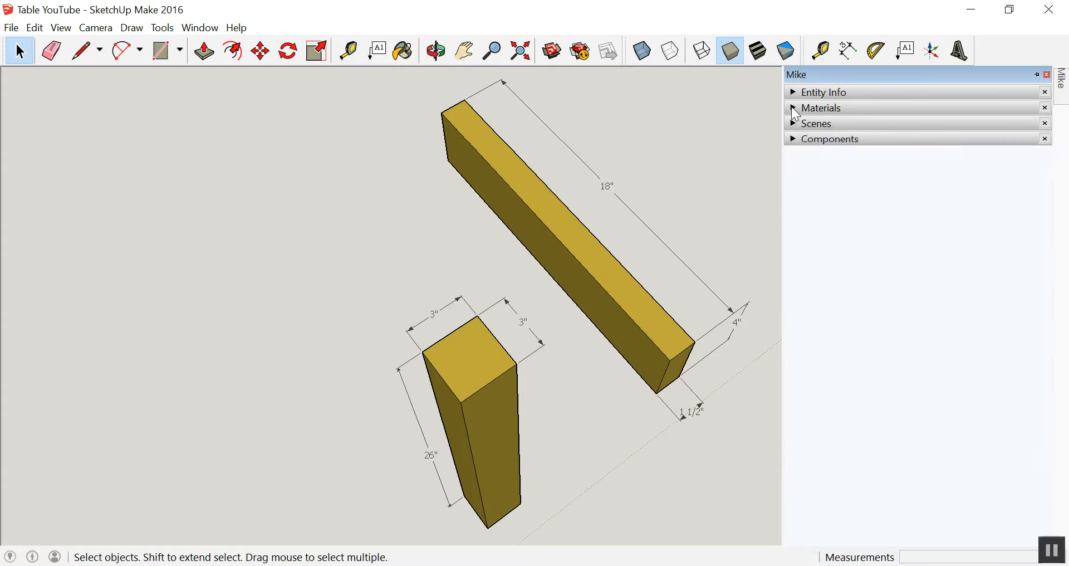
pyautogui.click(797, 126)
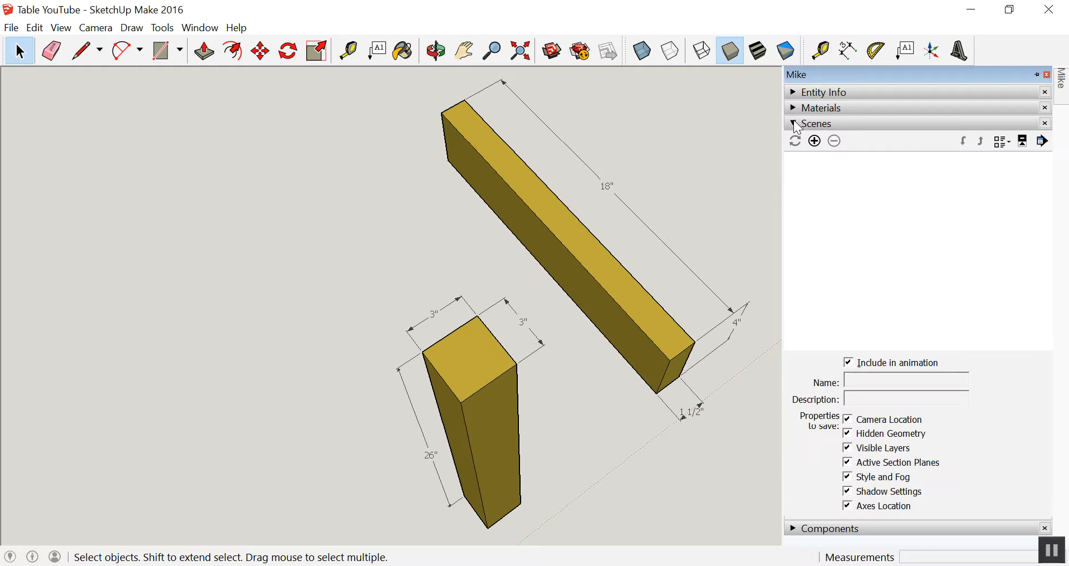
pyautogui.click(816, 142)
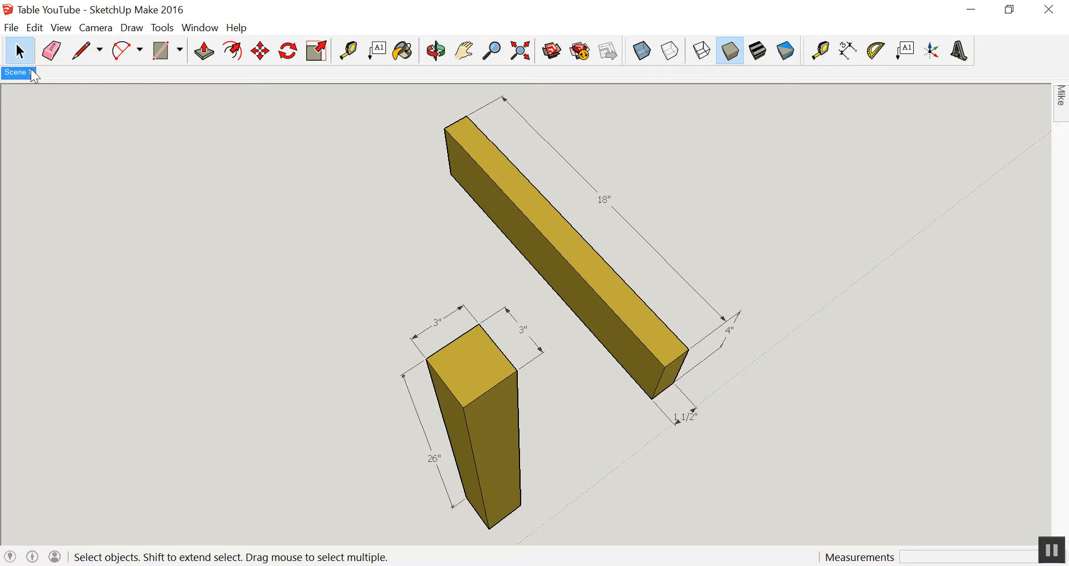
# Step: Rename the new scene to Cut List
pyautogui.moveTo(1064, 106)
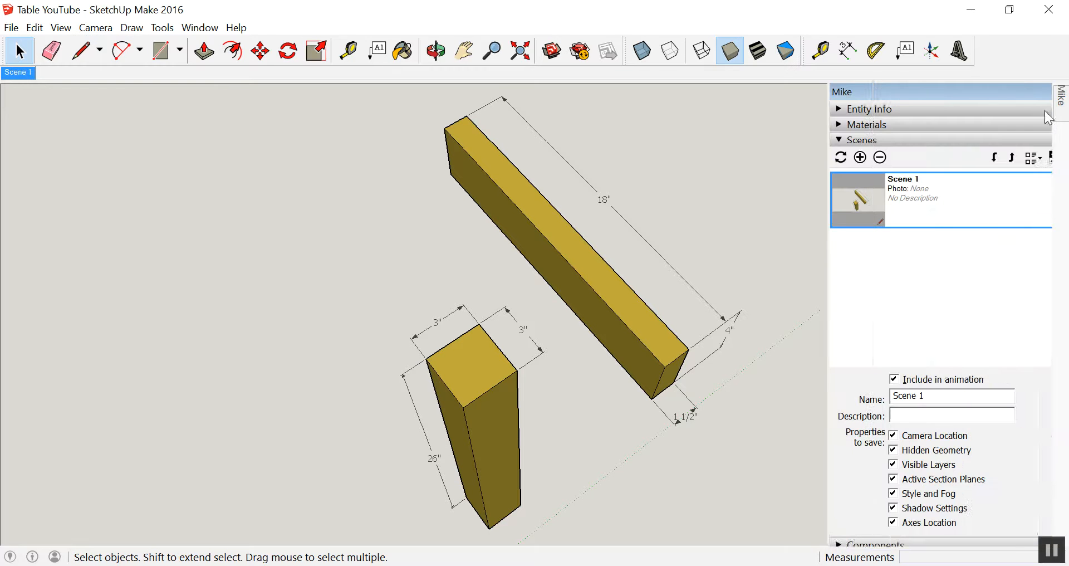
pyautogui.moveTo(879, 396); pyautogui.dragTo(842, 389)
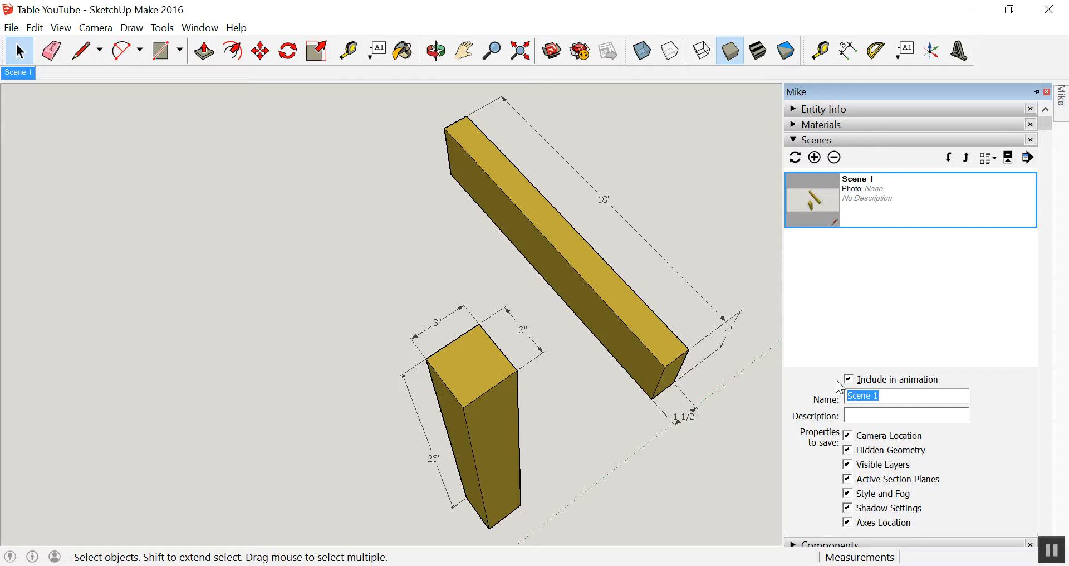
pyautogui.write('Cut List')
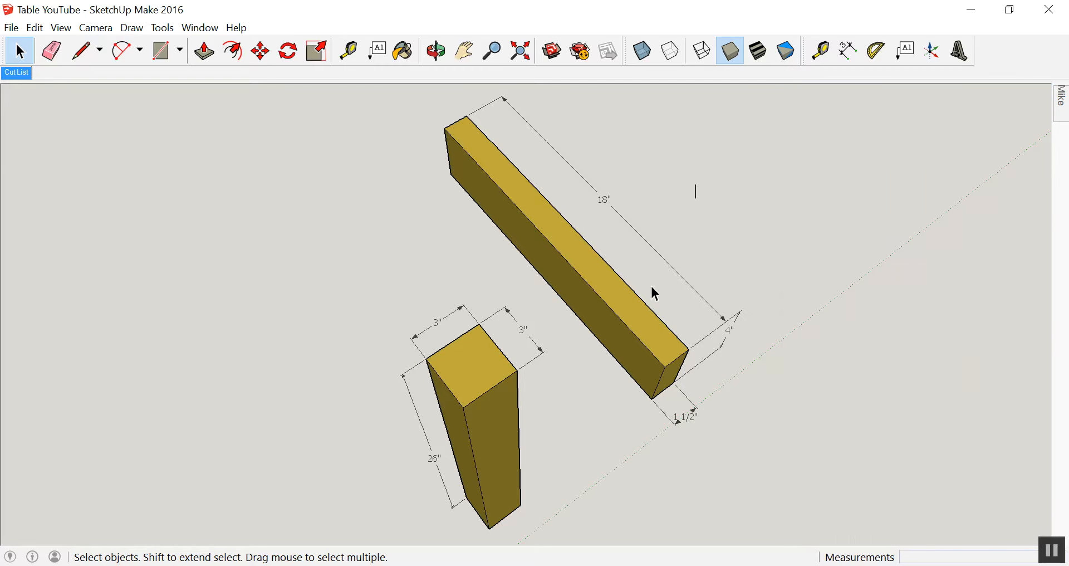
# Step: Hide the separate leg and rail copies together with all their dimensions
pyautogui.click(467, 414)
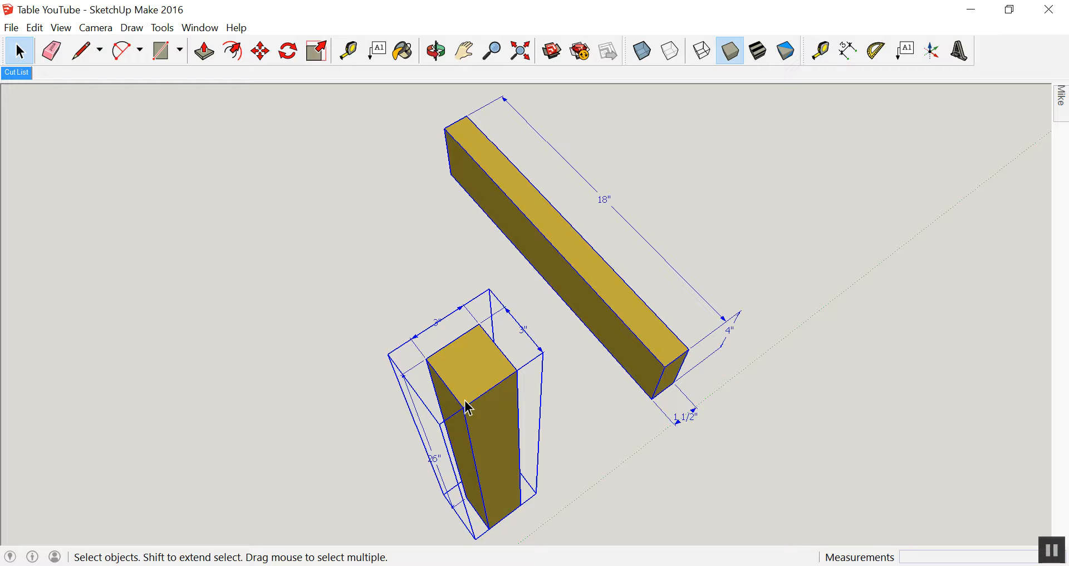
pyautogui.rightClick(470, 390)
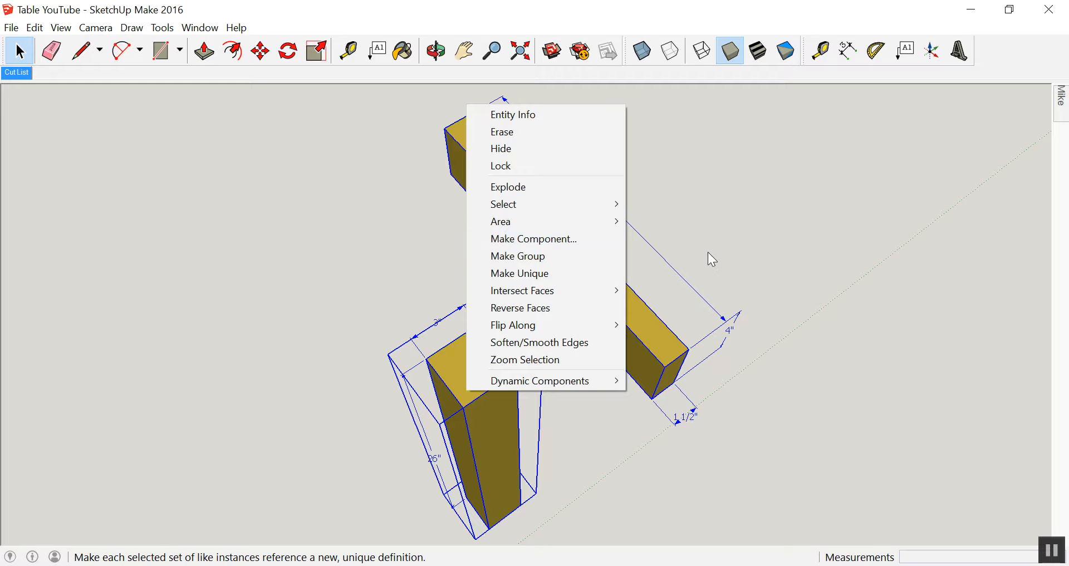
pyautogui.click(503, 148)
# Step: Turn off the display of the drawing axes around the table base
pyautogui.press('z')
pyautogui.moveTo(478, 171); pyautogui.dragTo(478, 308)
pyautogui.moveTo(442, 192); pyautogui.dragTo(718, 181)
pyautogui.press('h')
pyautogui.moveTo(484, 329); pyautogui.dragTo(783, 195)
pyautogui.press('o')
pyautogui.press('h')
pyautogui.press('o')
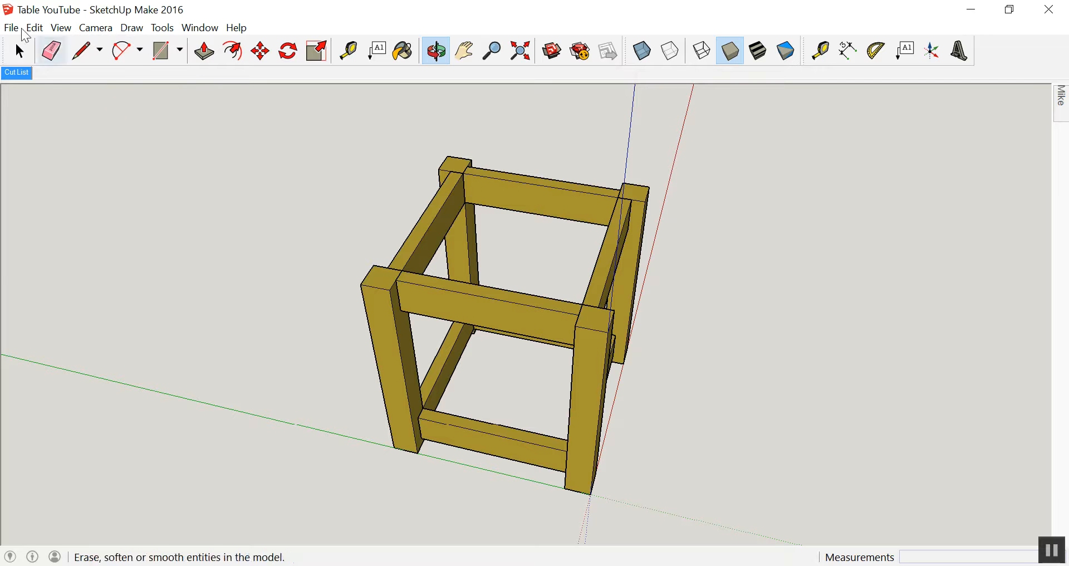
pyautogui.click(60, 29)
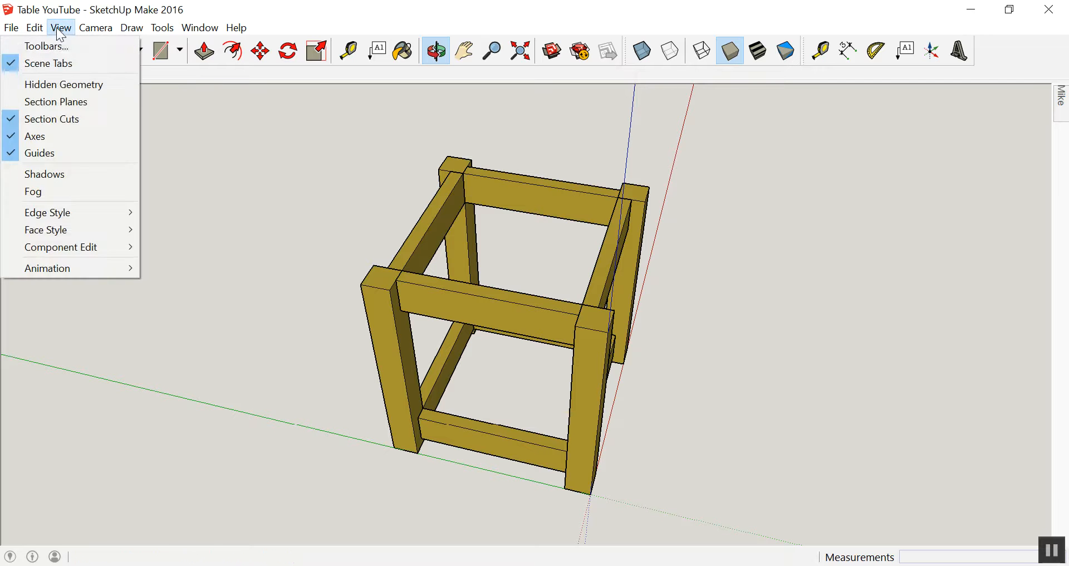
pyautogui.click(30, 137)
# Step: Add a second scene showing the whole table base from a raised corner view and name it Table
pyautogui.moveTo(508, 303); pyautogui.dragTo(507, 355)
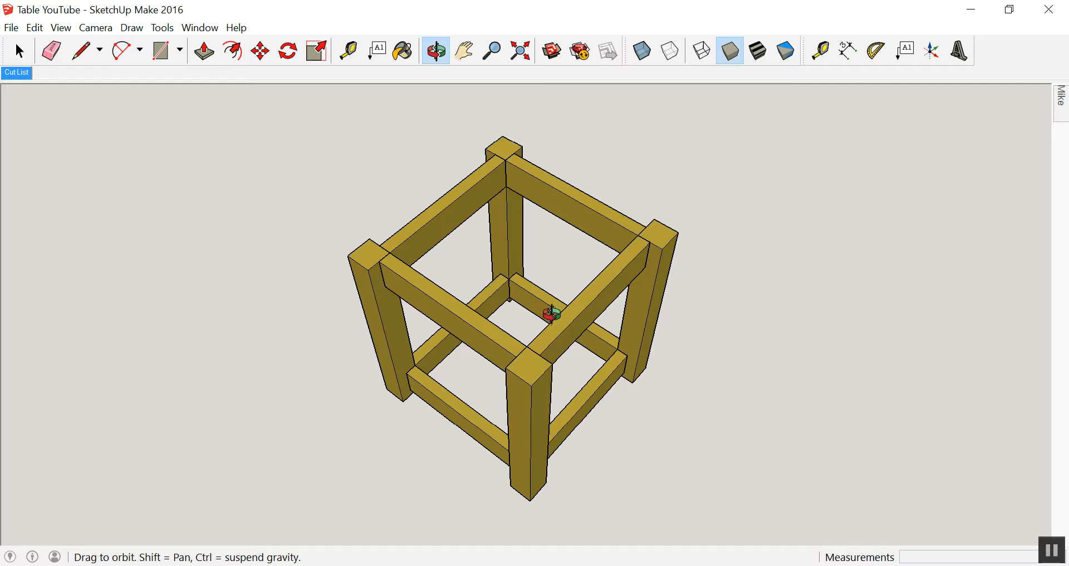
pyautogui.moveTo(1065, 104)
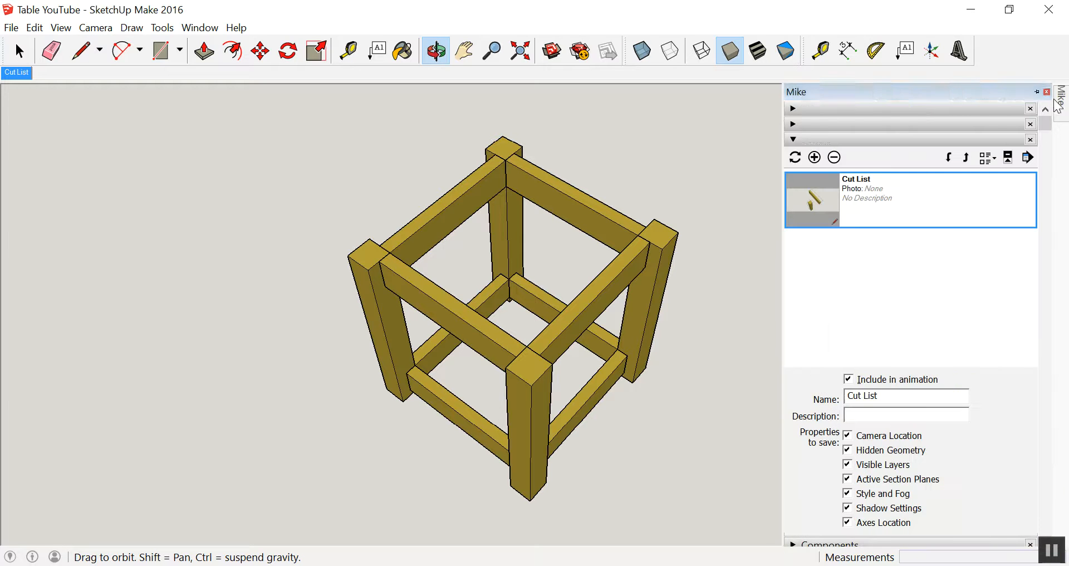
pyautogui.click(815, 158)
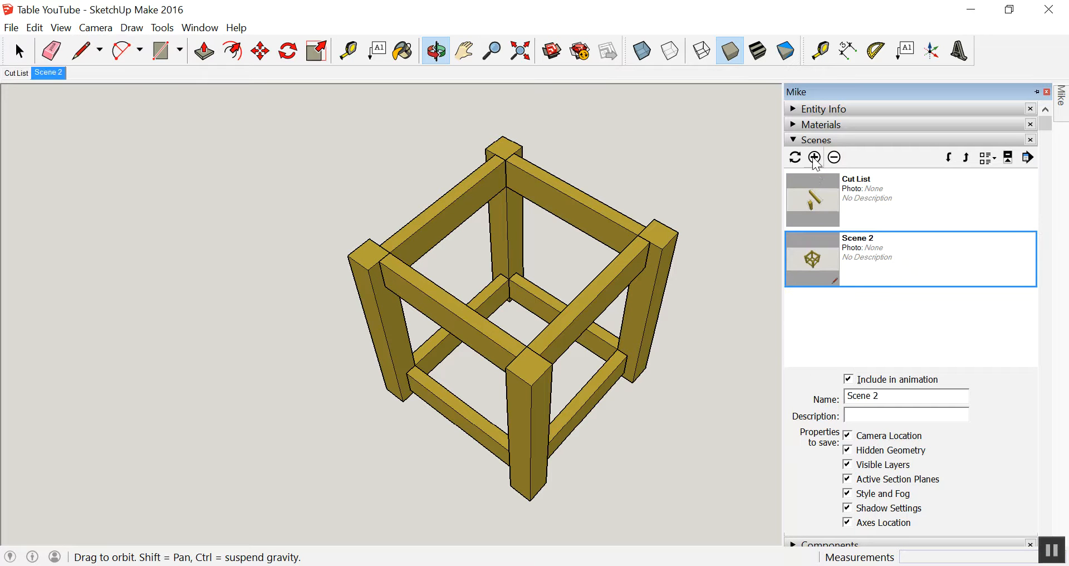
pyautogui.moveTo(900, 396); pyautogui.dragTo(847, 396)
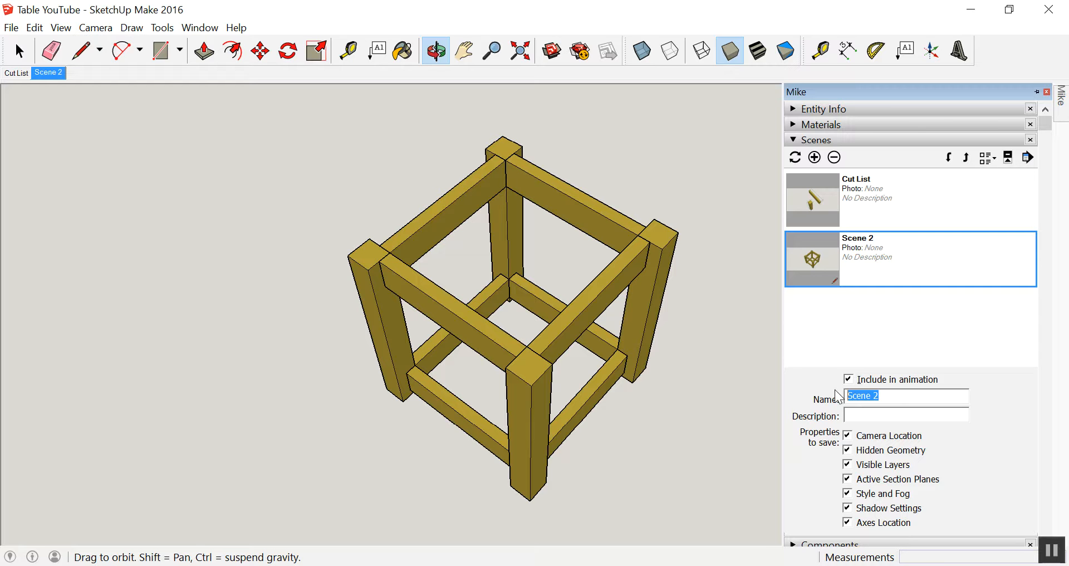
pyautogui.write('Tabe')
pyautogui.press('BackSpace')
pyautogui.write('le')
pyautogui.click(853, 416)
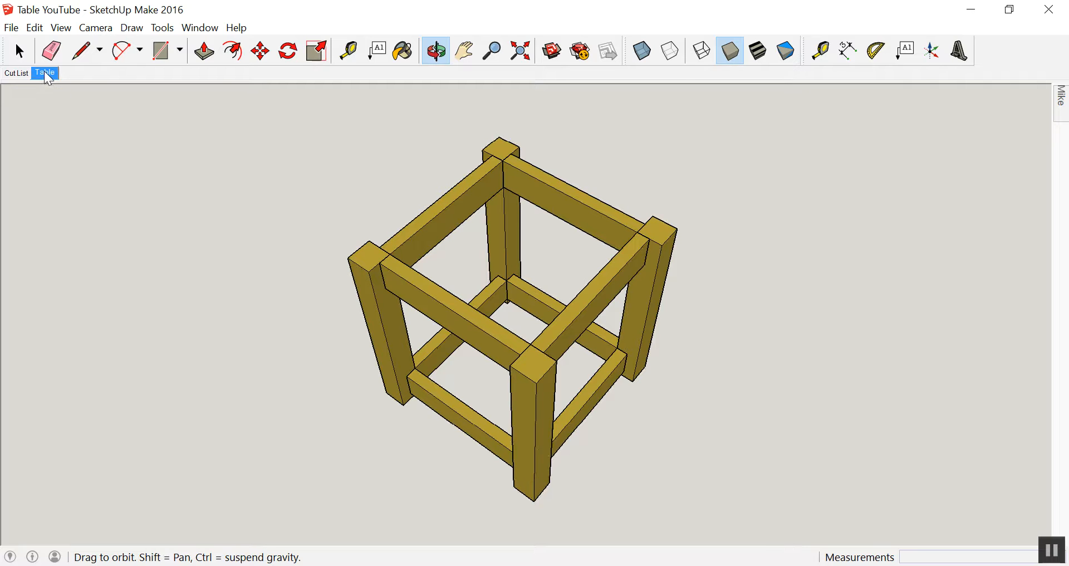
# Step: Switch back and forth between the Cut List and Table scenes to check both saved views
pyautogui.click(14, 75)
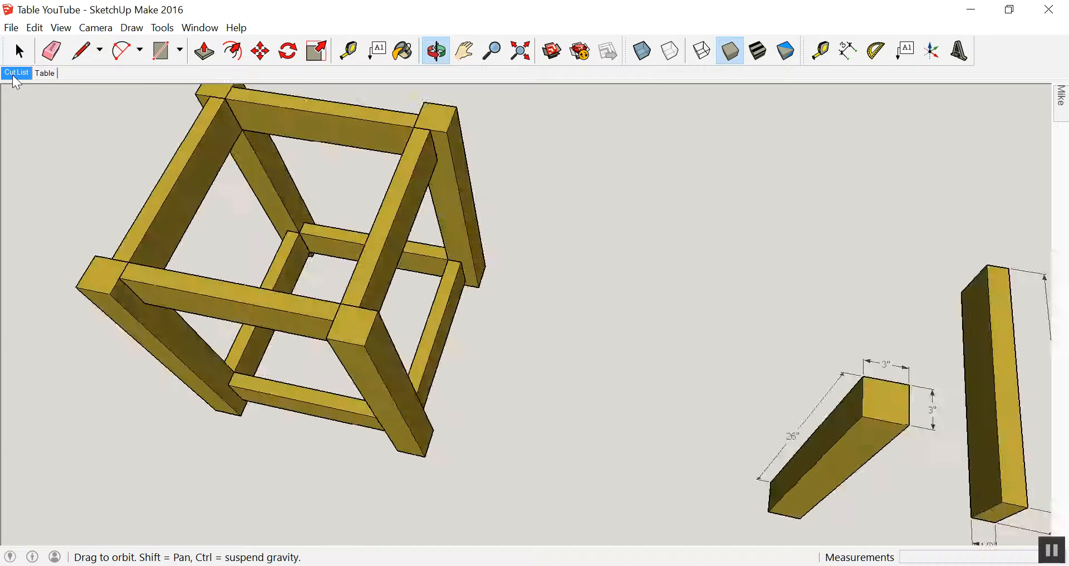
pyautogui.click(45, 74)
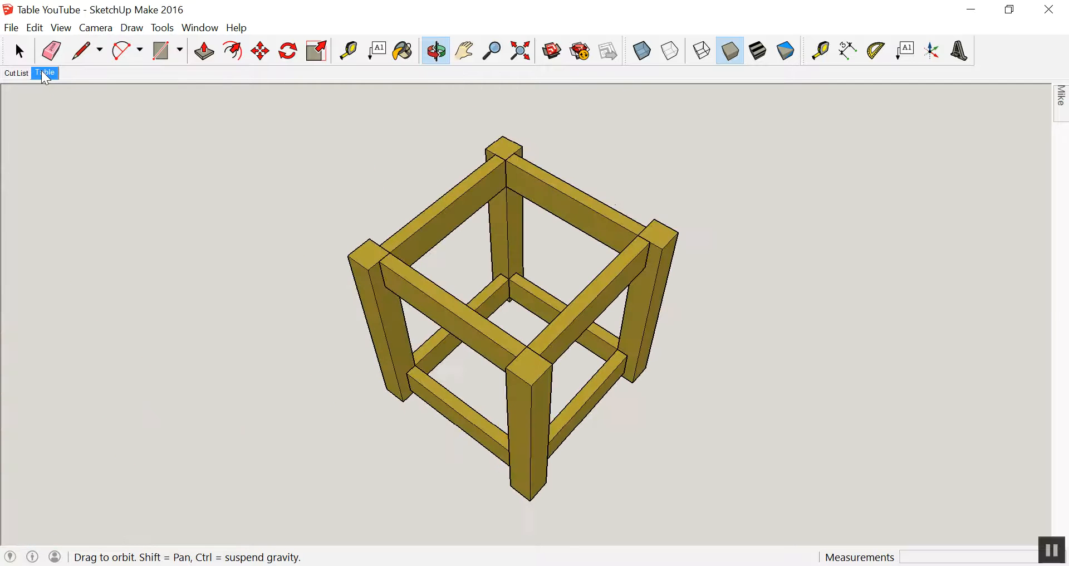
pyautogui.click(22, 74)
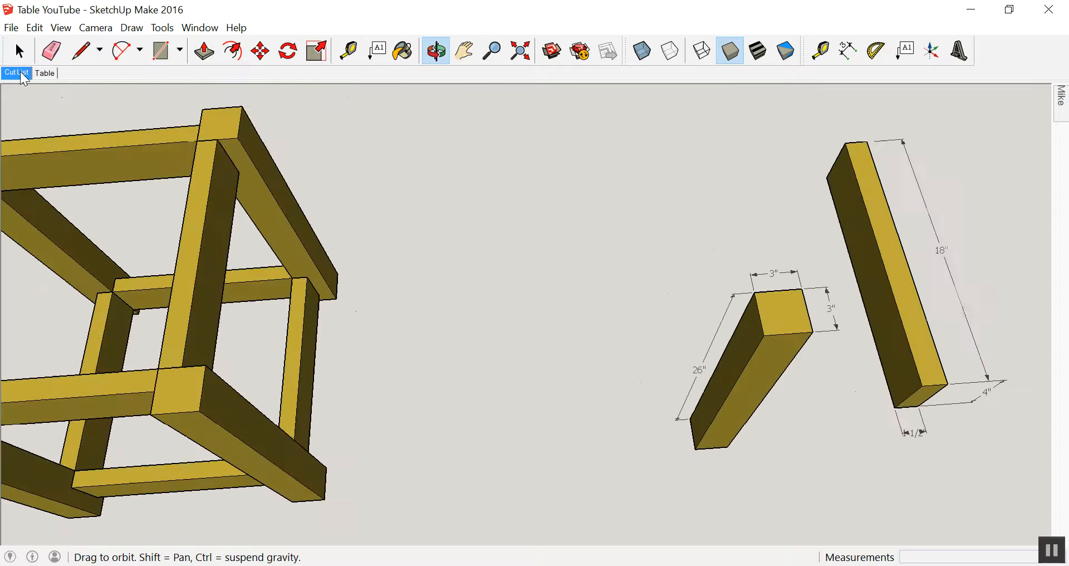
pyautogui.press('h')
pyautogui.moveTo(579, 206); pyautogui.dragTo(571, 219)
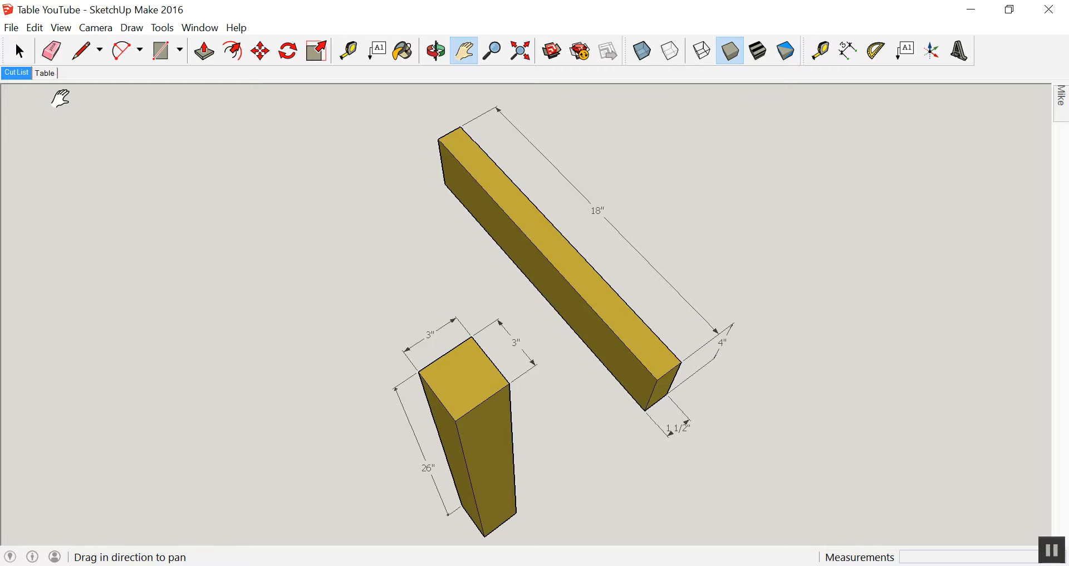
pyautogui.click(47, 72)
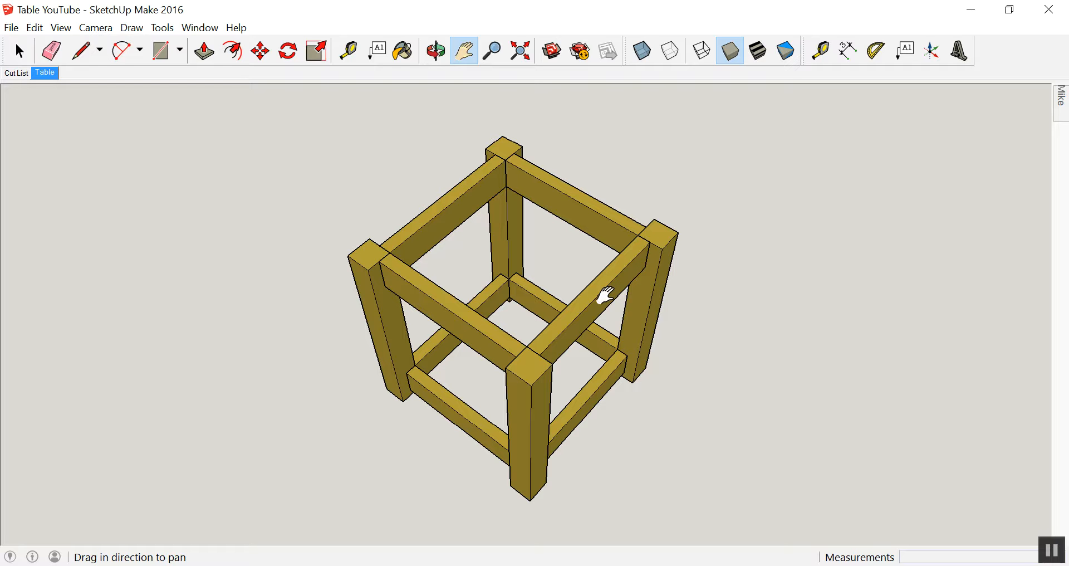
pyautogui.moveTo(506, 303); pyautogui.dragTo(632, 330, button='middle')
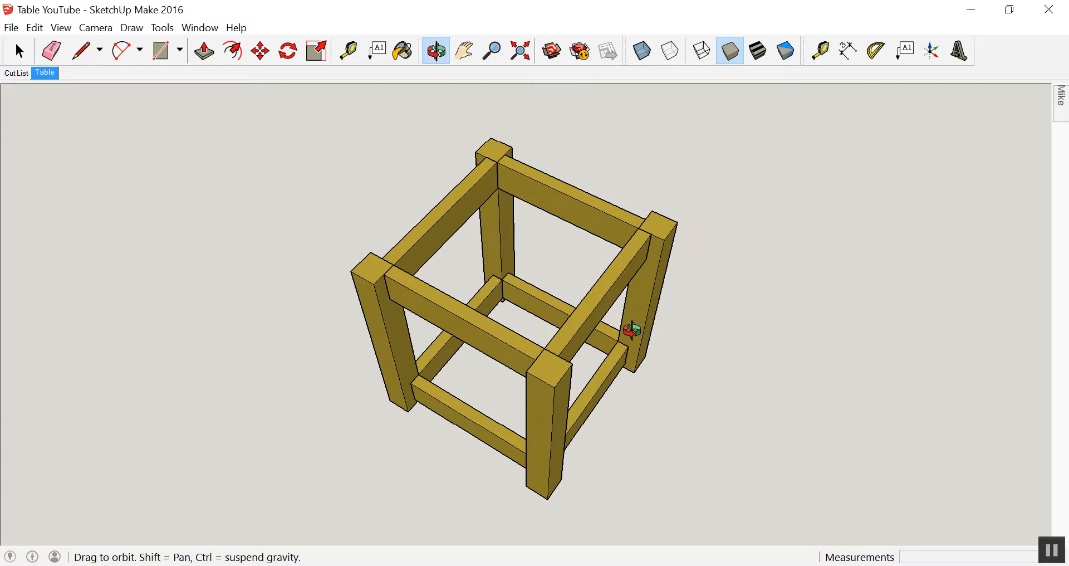